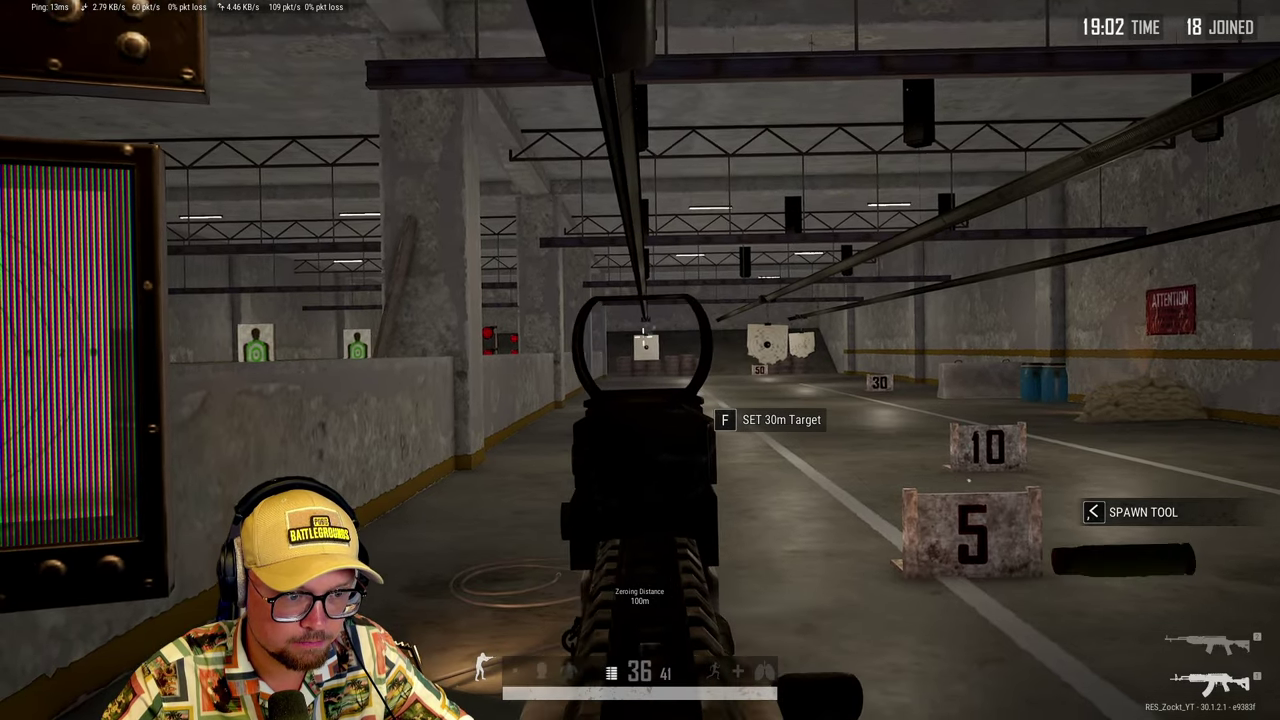
# - Fire the rifle's remaining rounds at the distant paper target and reload the magazine
pyautogui.click(643, 342)
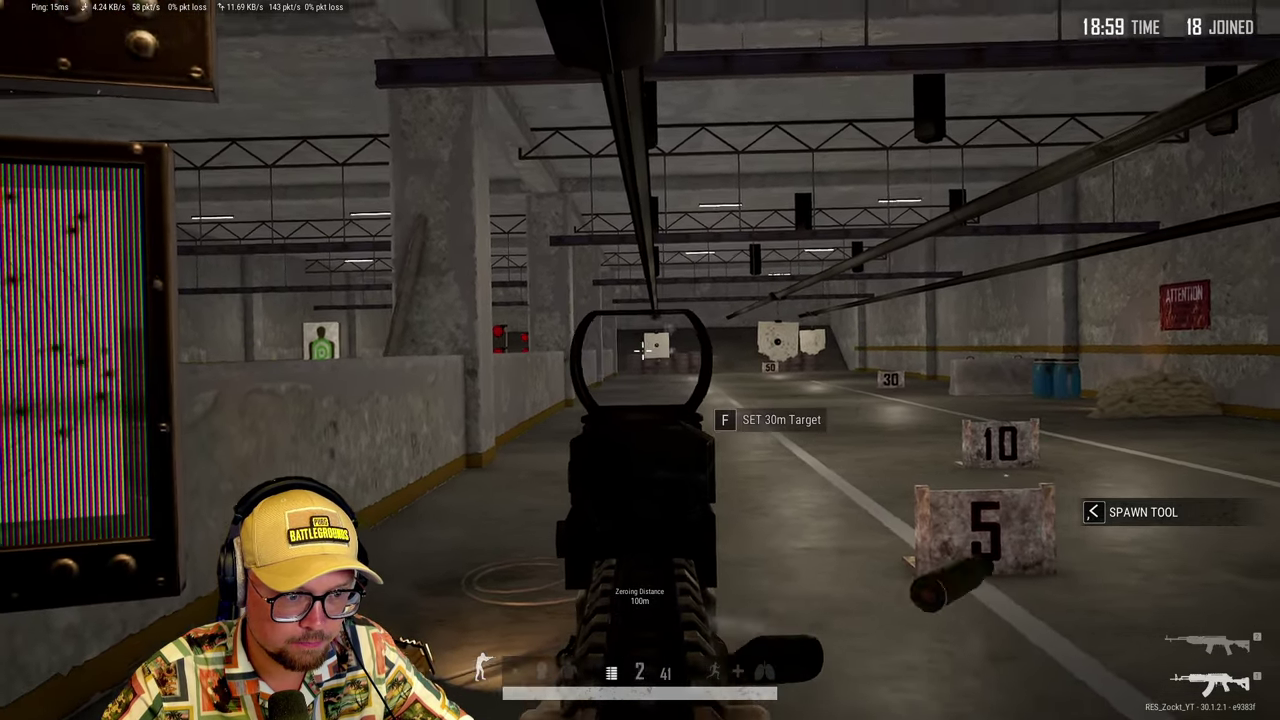
pyautogui.click(643, 347)
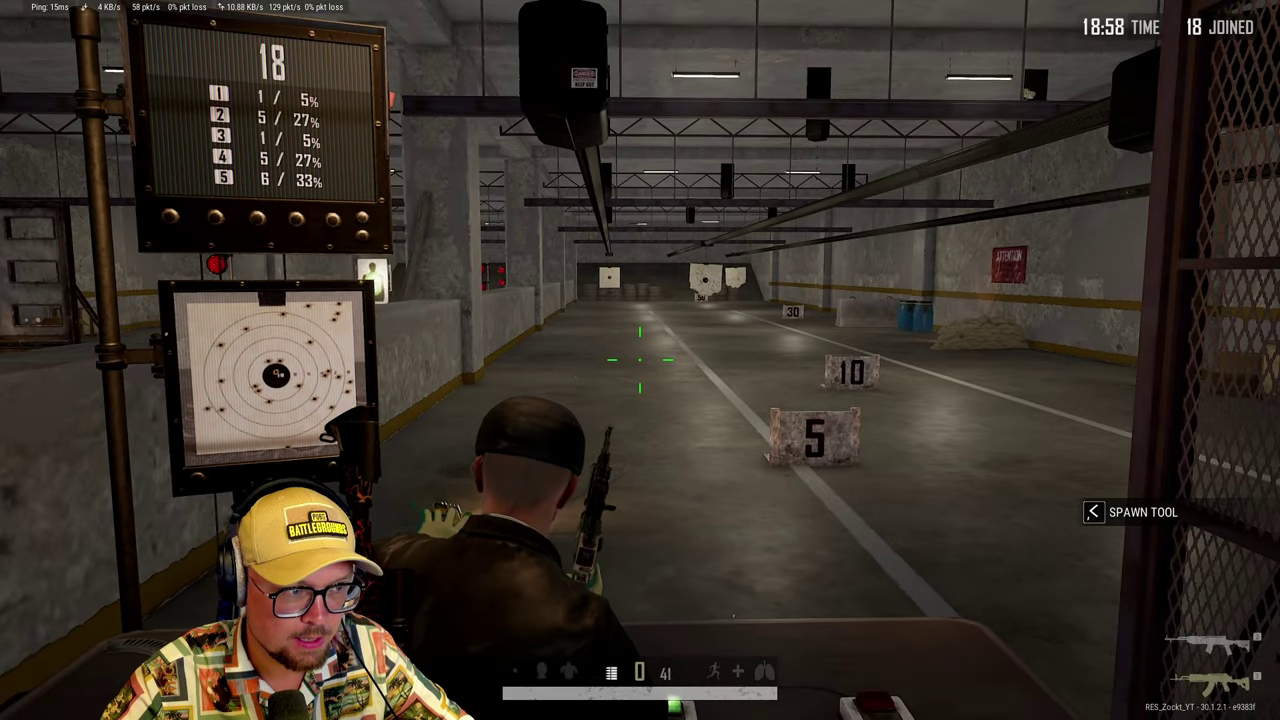
pyautogui.press('r')
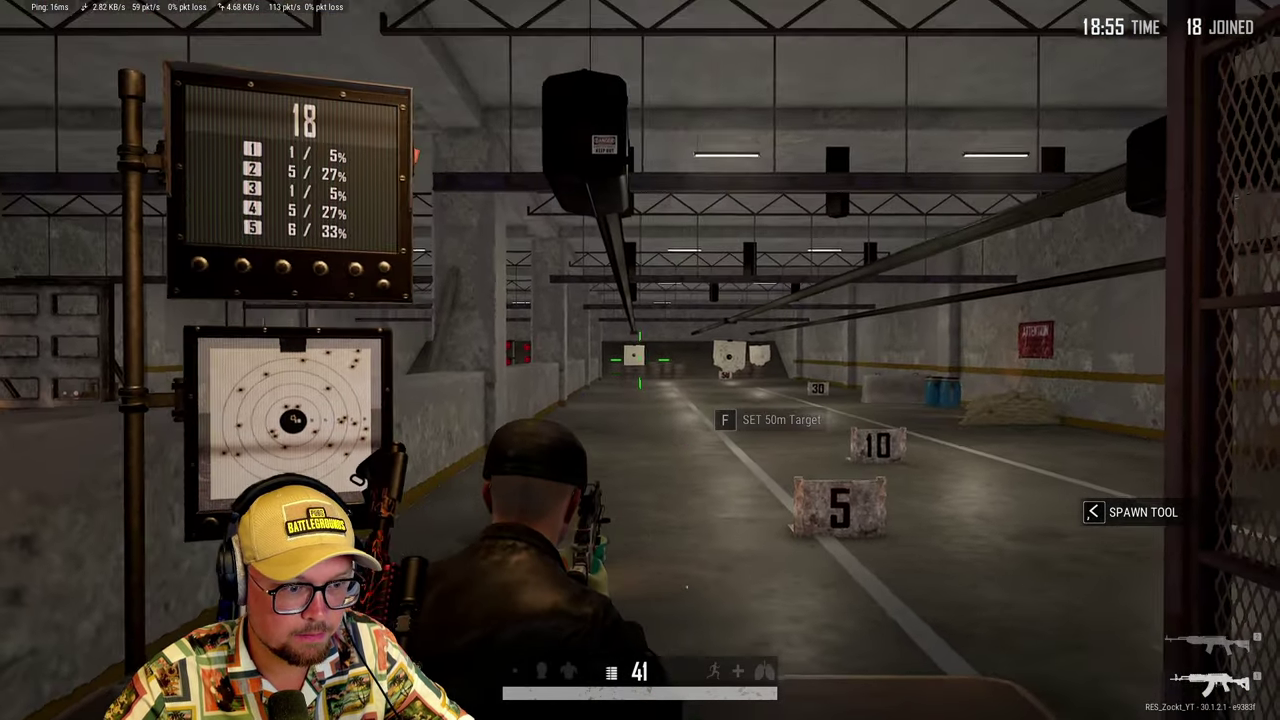
# - Aim through the sight, empty the full magazine at the distant paper target, and lower the weapon
pyautogui.rightClick(640, 350)
pyautogui.click(640, 350)
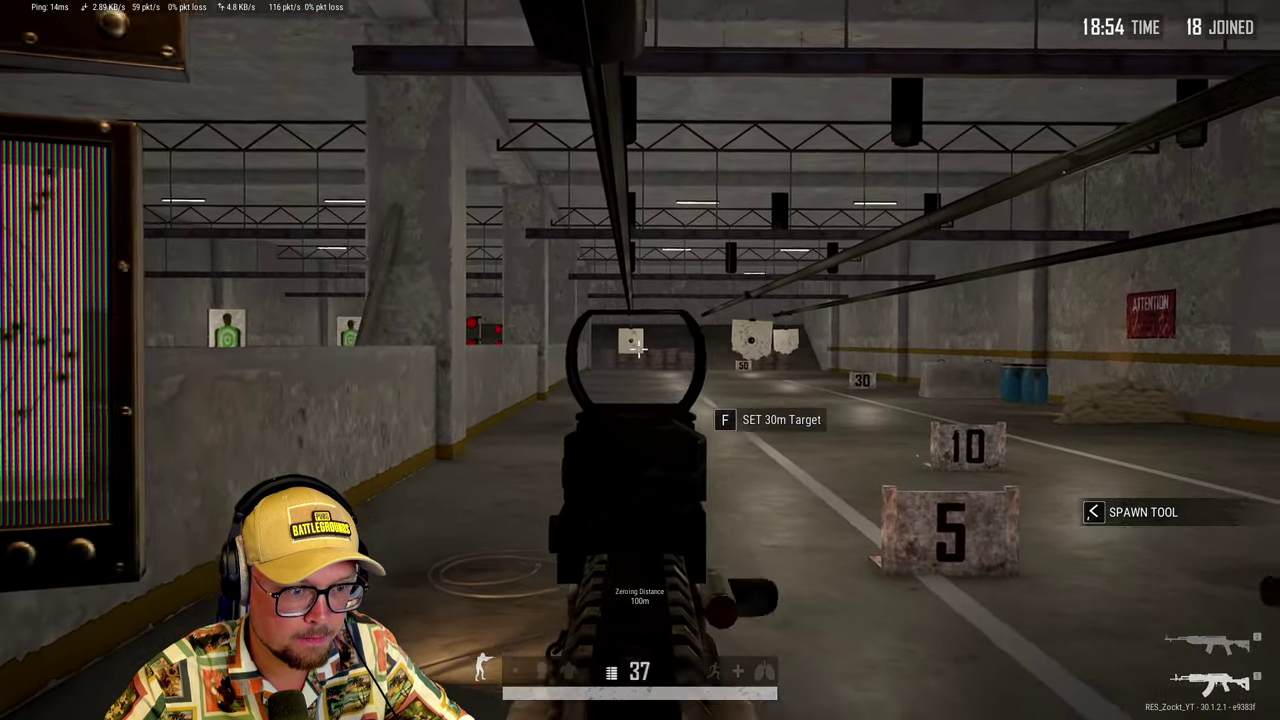
pyautogui.click(640, 350)
pyautogui.click(640, 350)
pyautogui.click(640, 350)
pyautogui.click(640, 350)
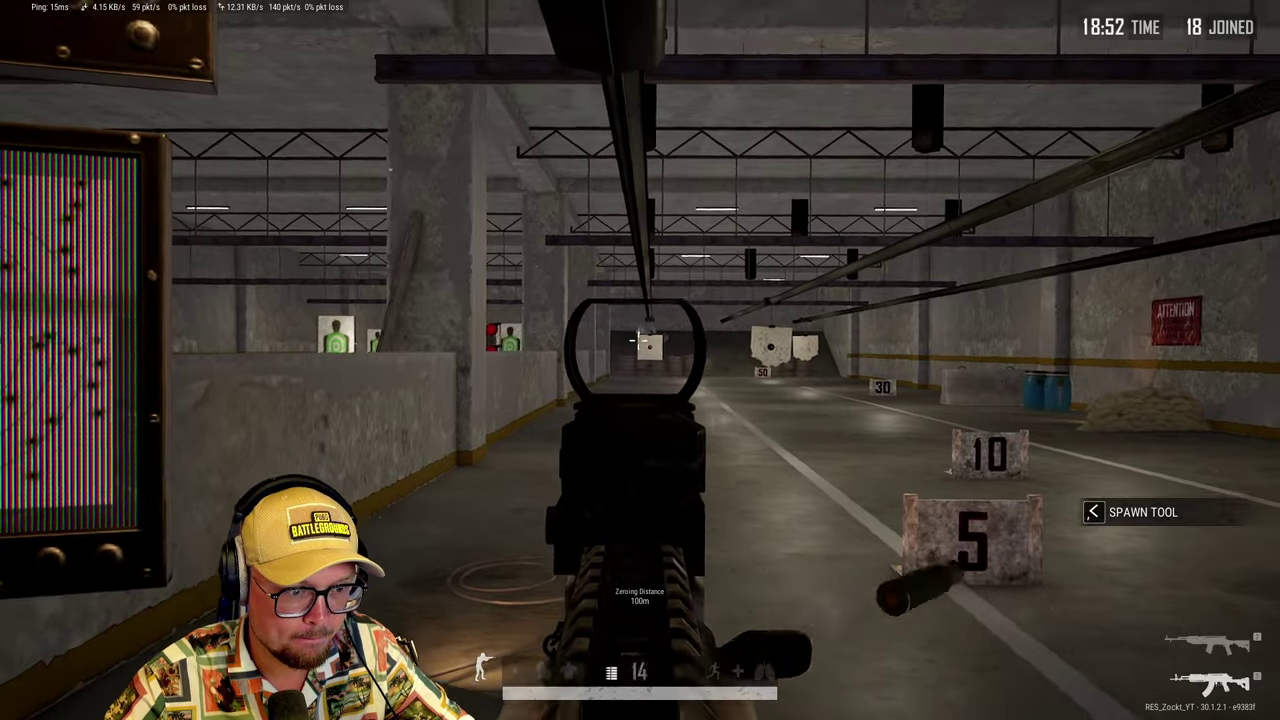
pyautogui.click(640, 350)
pyautogui.click(640, 350)
pyautogui.click(640, 350)
pyautogui.rightClick(640, 350)
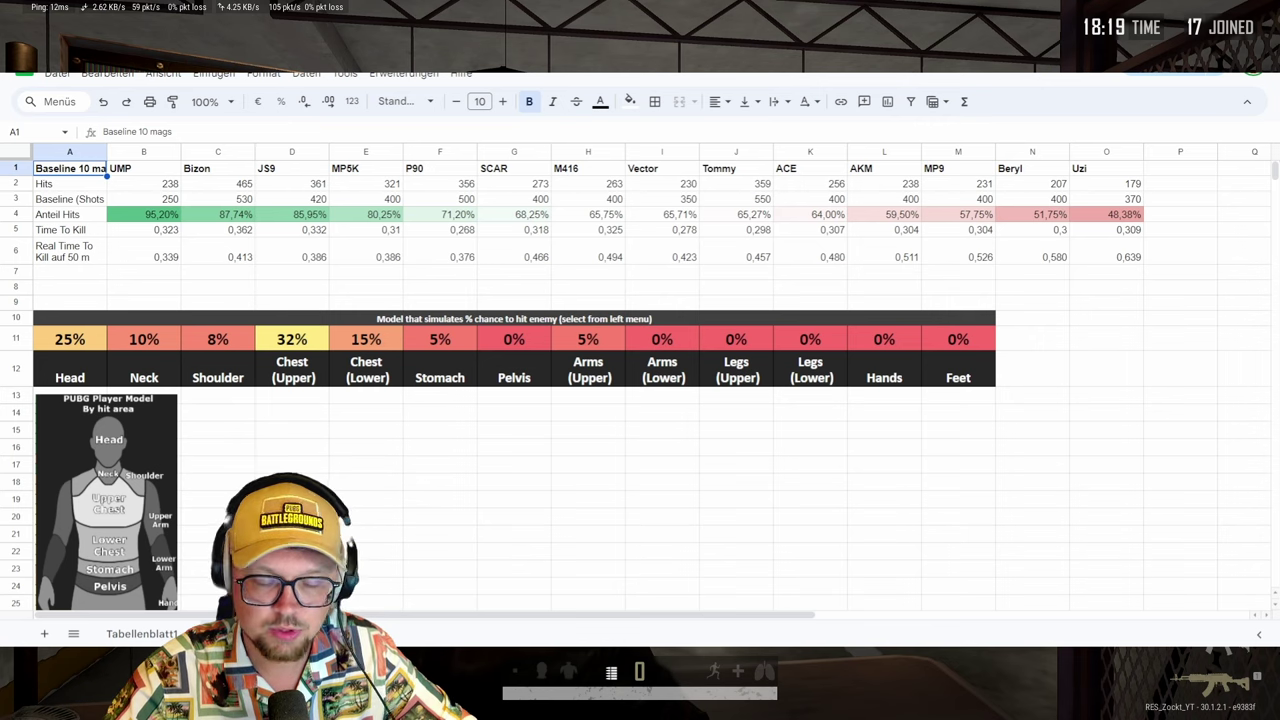
# - Highlight the UPDATE 29.1 weapon table in A39:O46 and its Trefferquote values in B43:O43
pyautogui.click(590, 431)
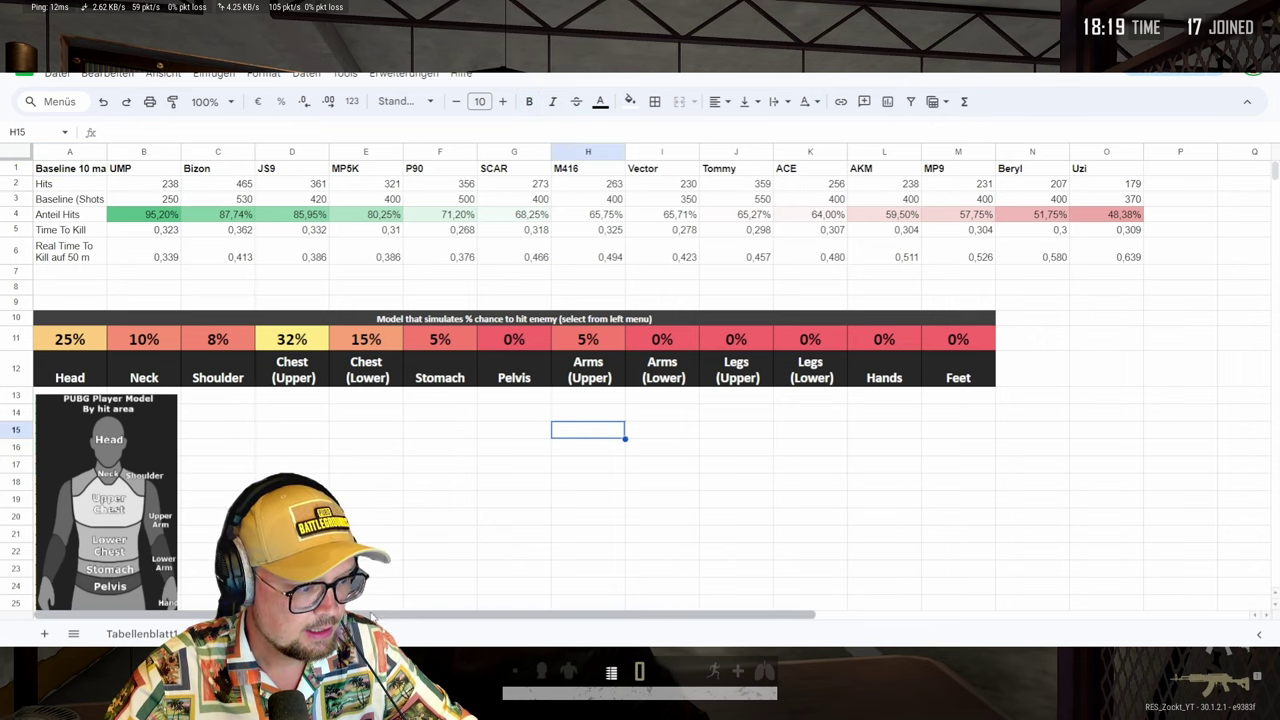
pyautogui.scroll(-3, 298, 438)
pyautogui.scroll(-6, 298, 438)
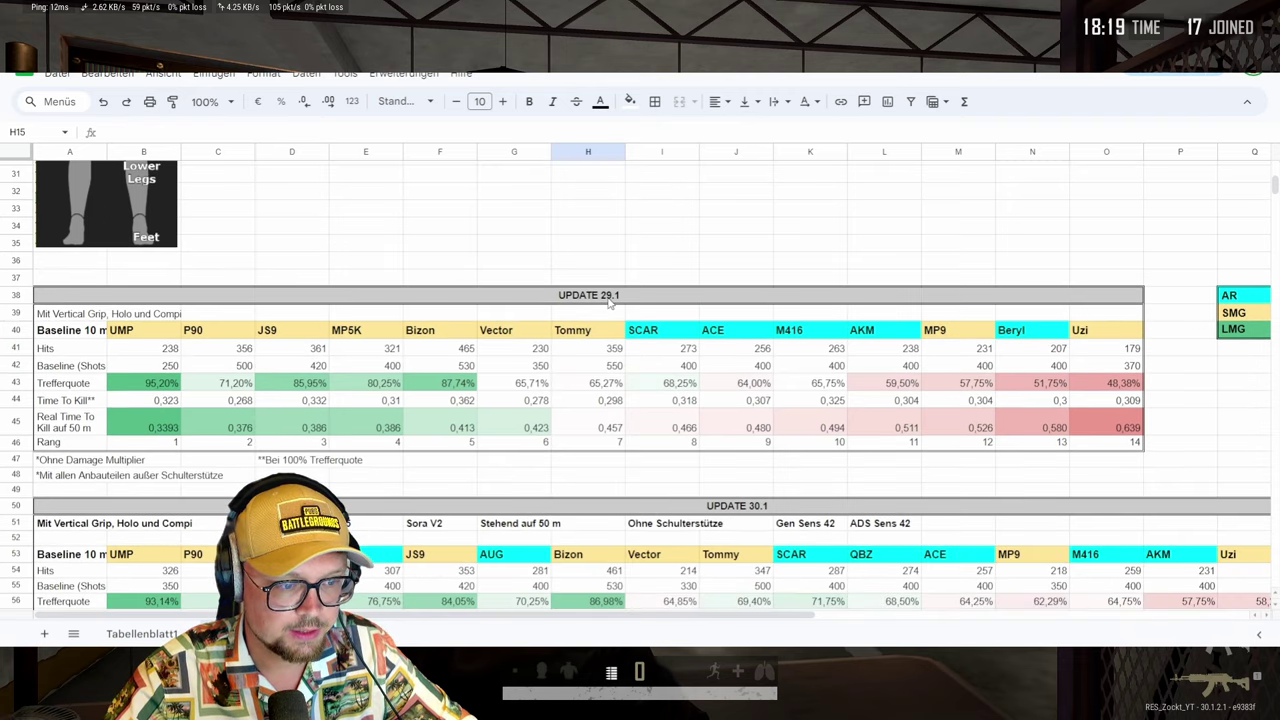
pyautogui.moveTo(53, 316); pyautogui.dragTo(1123, 456)
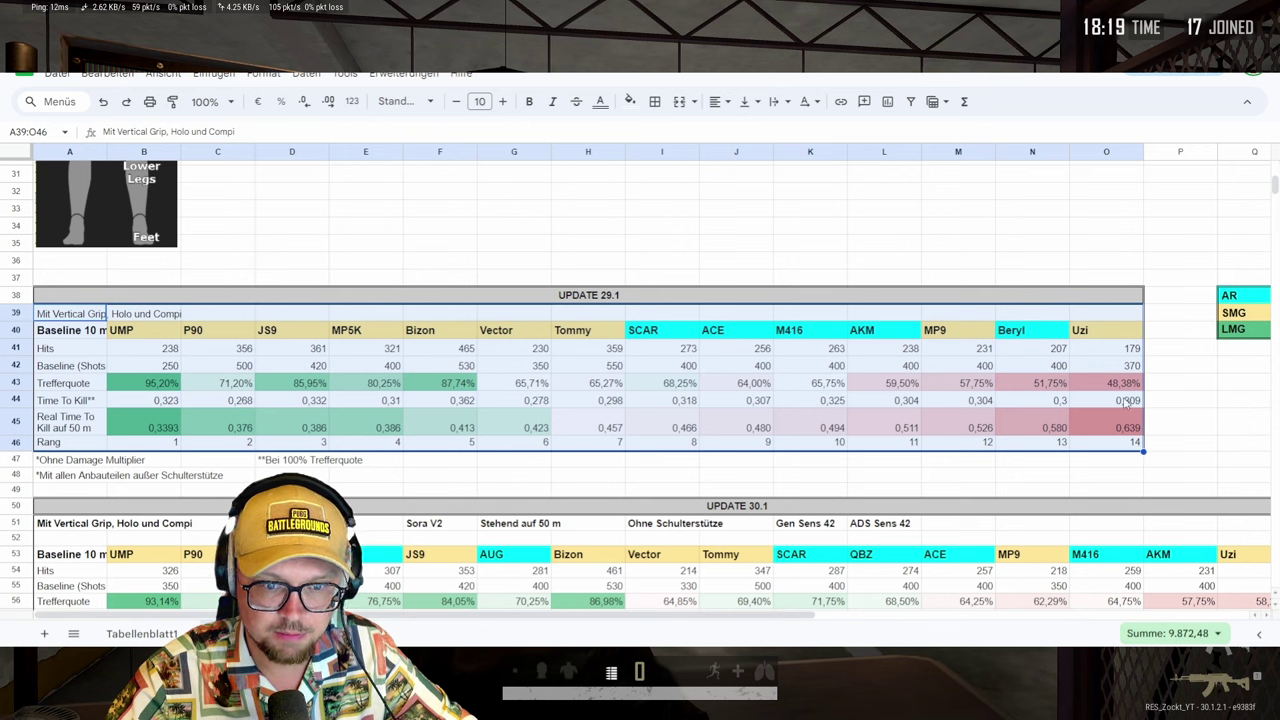
pyautogui.click(1189, 387)
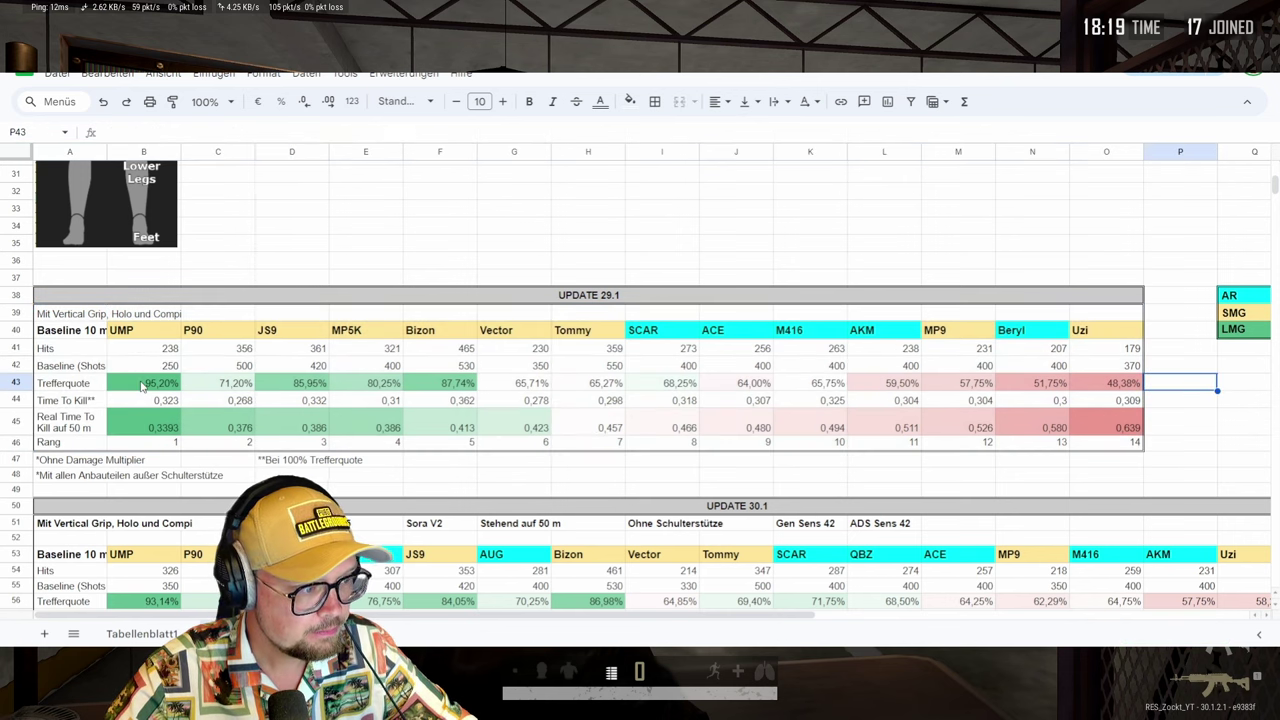
pyautogui.moveTo(140, 388); pyautogui.dragTo(1110, 388)
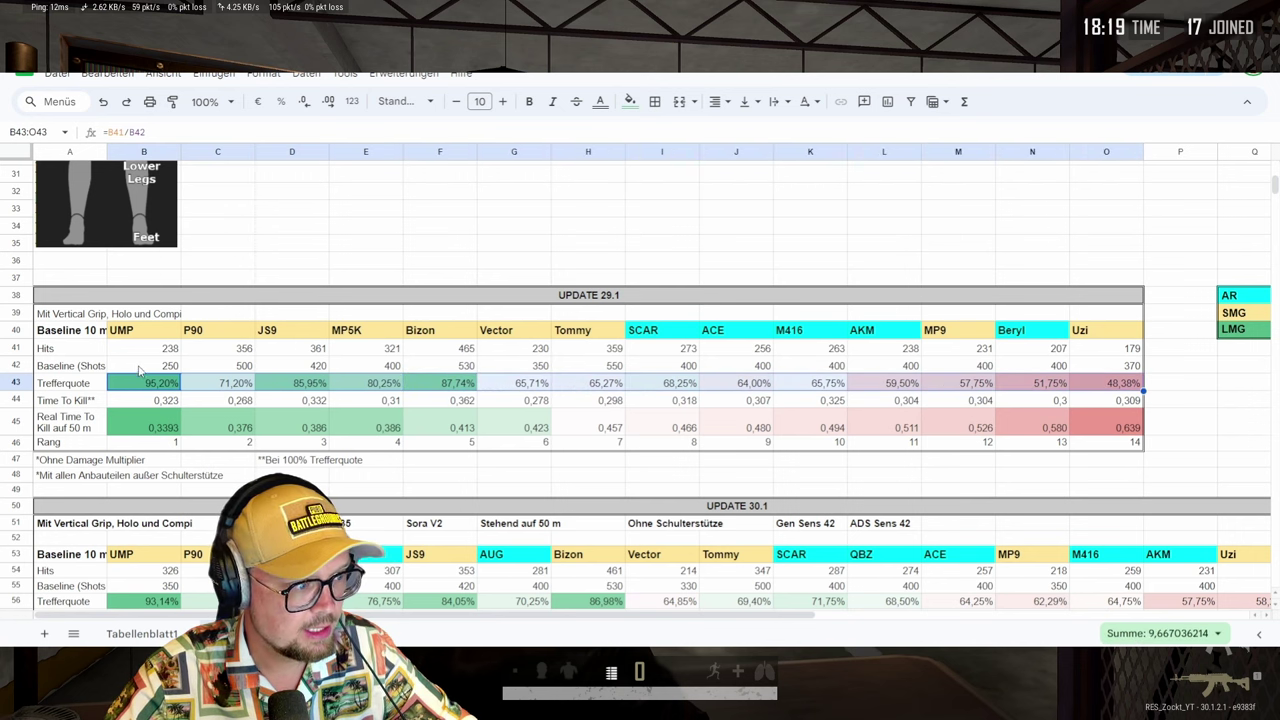
pyautogui.moveTo(135, 350); pyautogui.dragTo(1100, 366)
pyautogui.moveTo(228, 374); pyautogui.dragTo(134, 374)
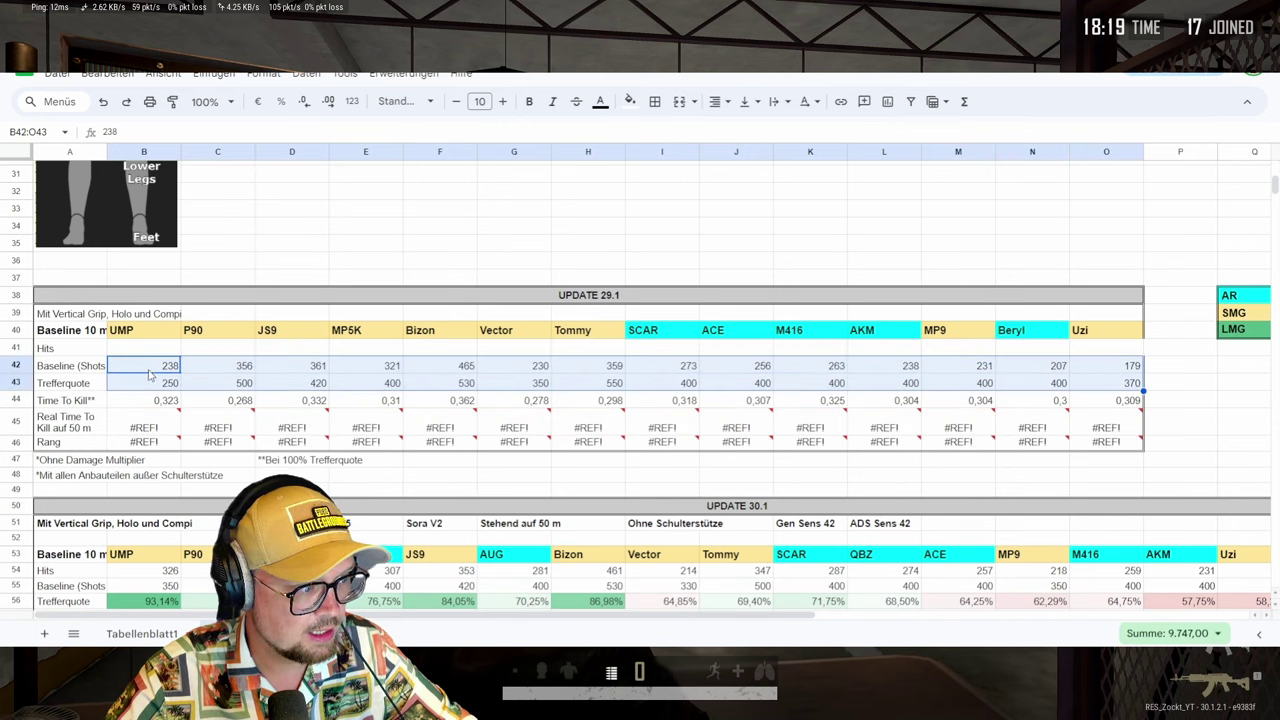
pyautogui.click(103, 101)
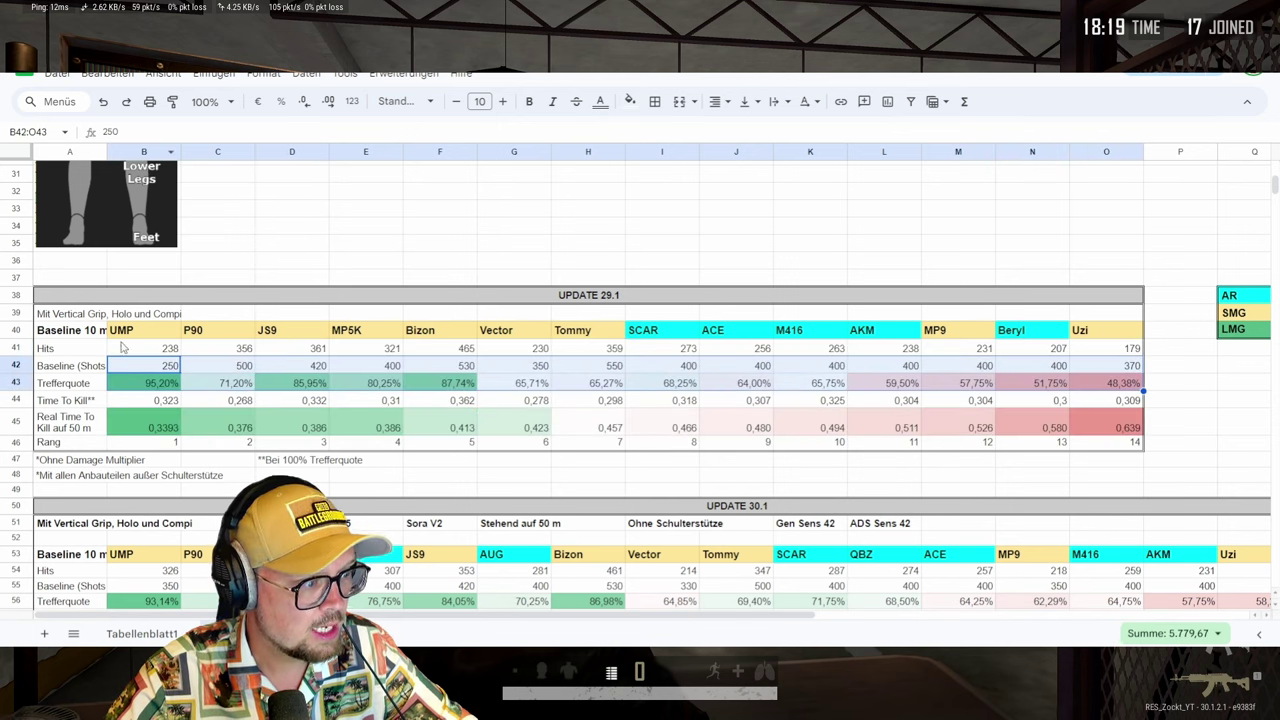
# - Inspect the UMP's Trefferquote formula in the UPDATE 29.1 table, along with the shots, hits and attachment note cells behind it
pyautogui.click(146, 383)
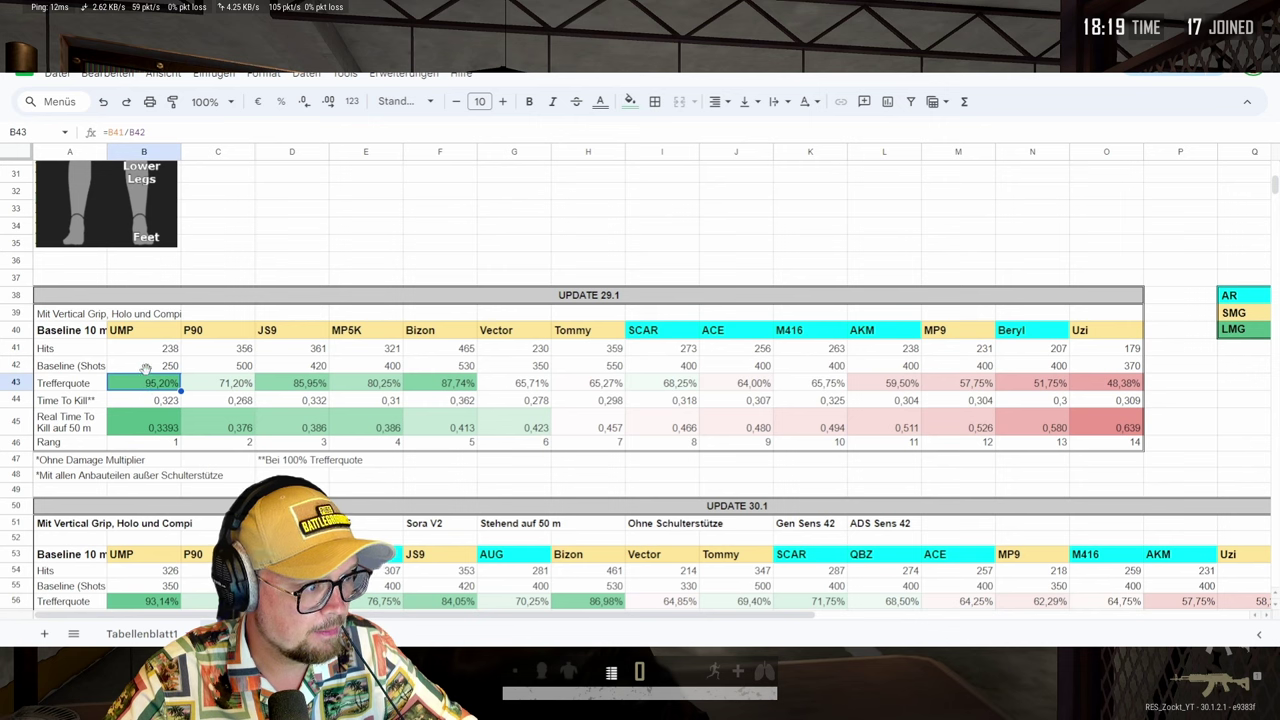
pyautogui.moveTo(140, 368); pyautogui.dragTo(255, 369)
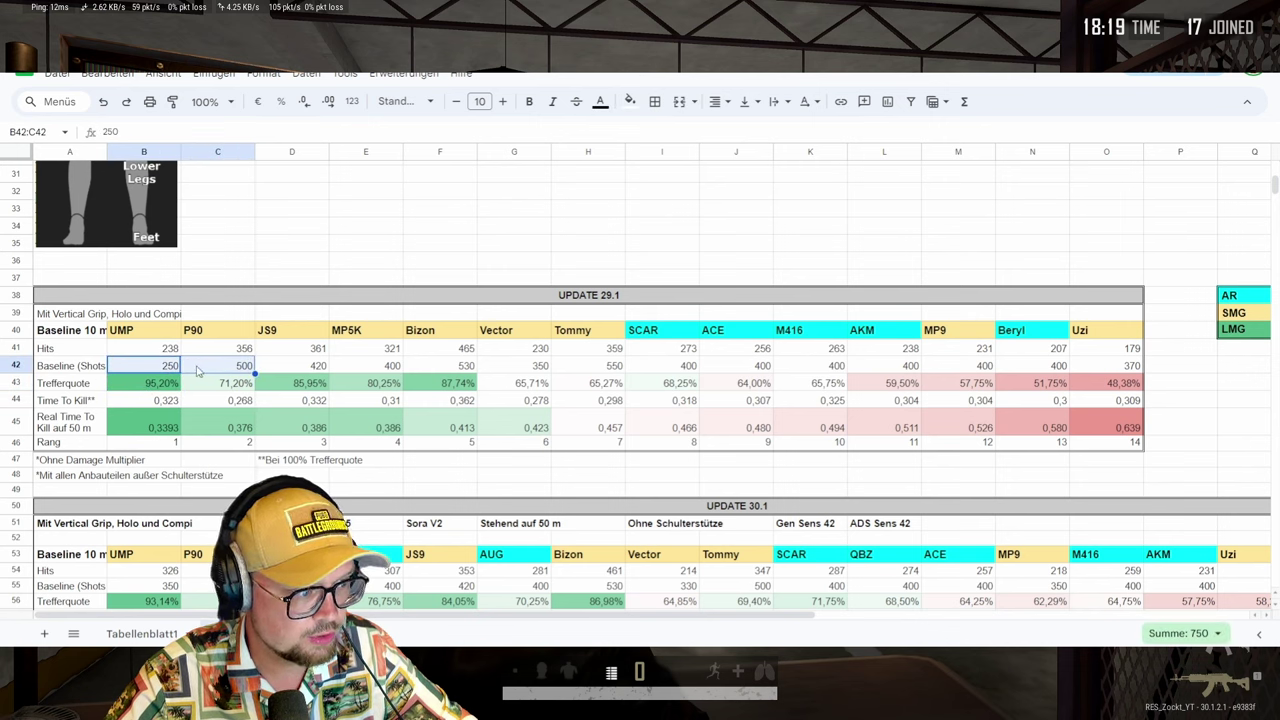
pyautogui.moveTo(128, 350); pyautogui.dragTo(269, 349)
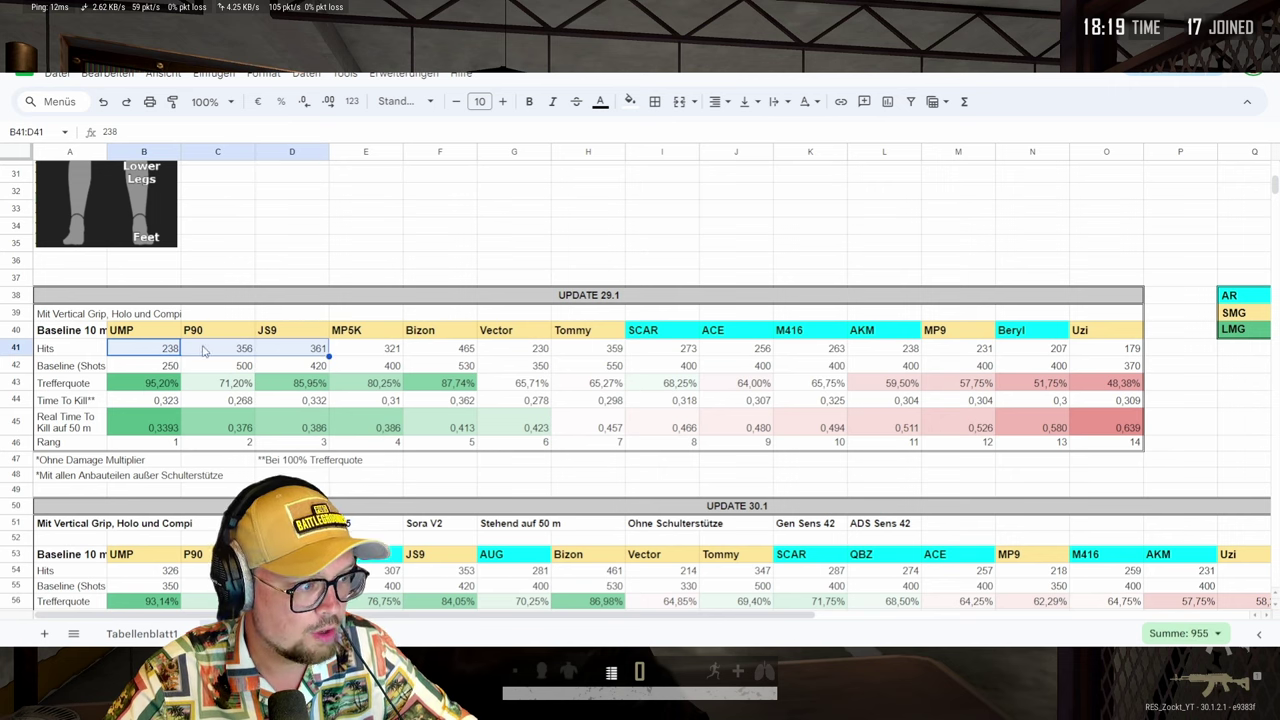
pyautogui.click(54, 316)
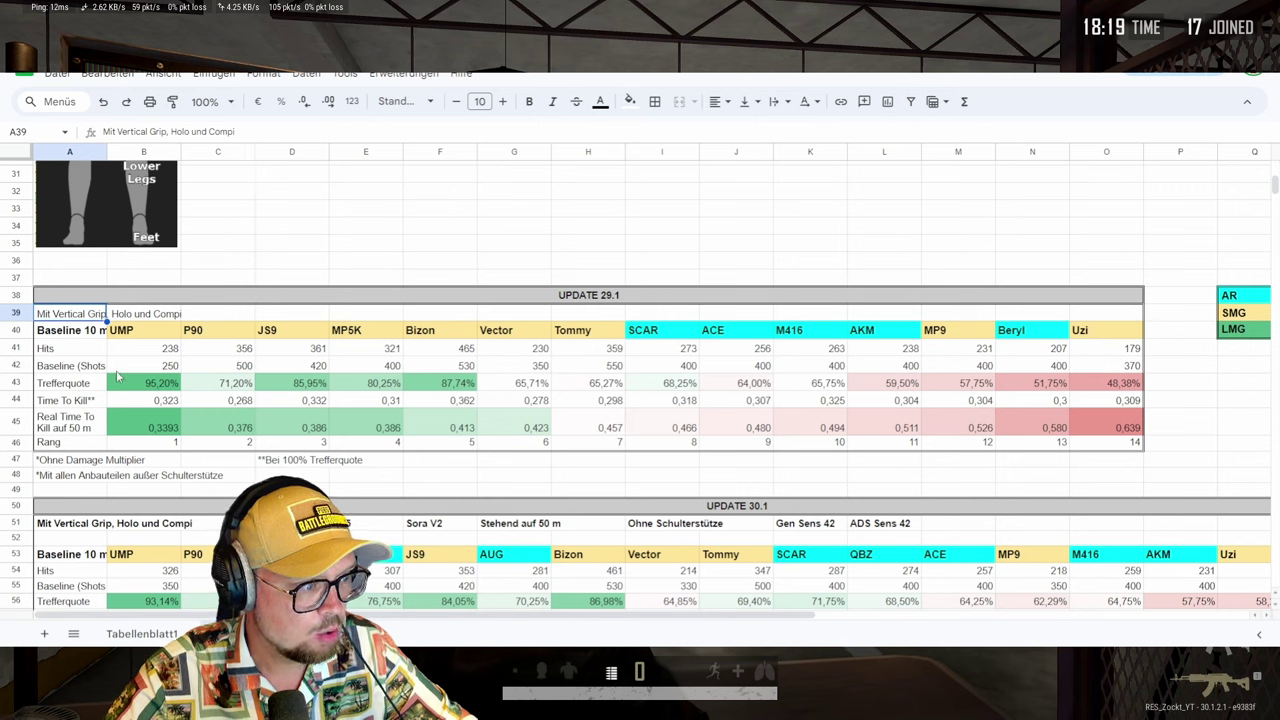
pyautogui.moveTo(63, 386); pyautogui.dragTo(140, 385)
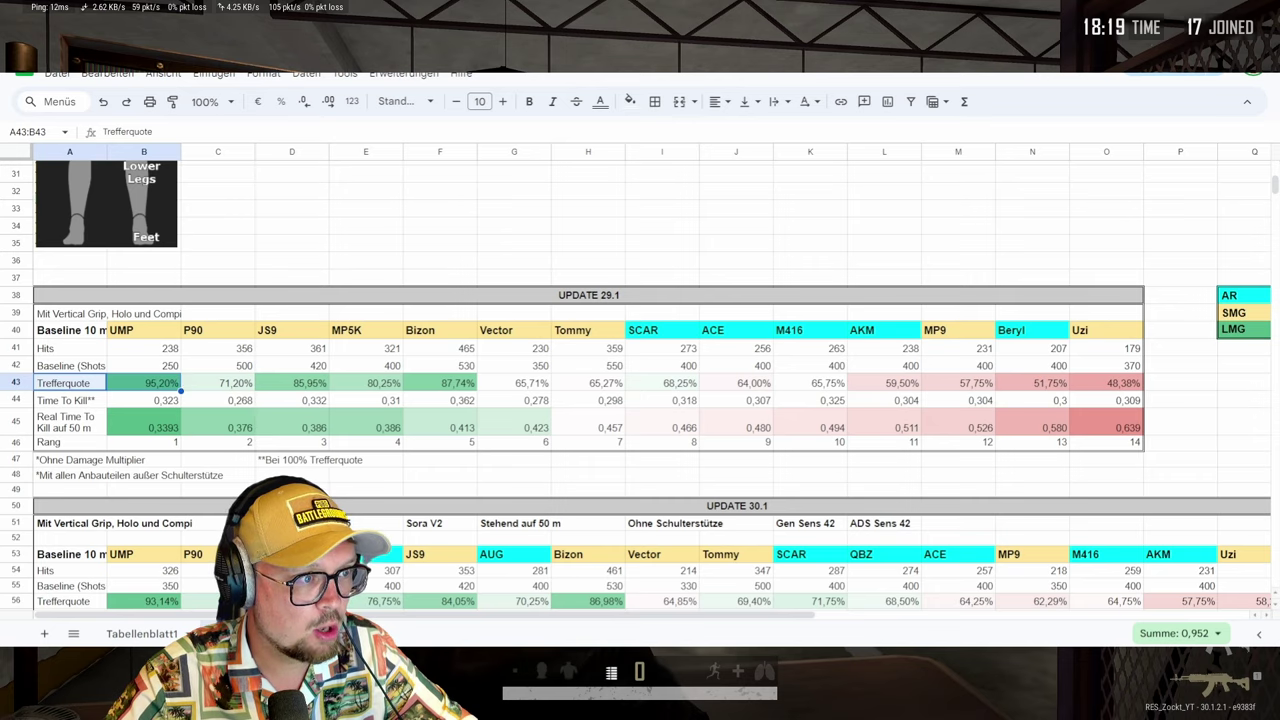
# - Switch to the Excel weapon stats workbook and highlight the Average TTK column on the Weapons sheet
pyautogui.hotkey('alt', 'Tab')
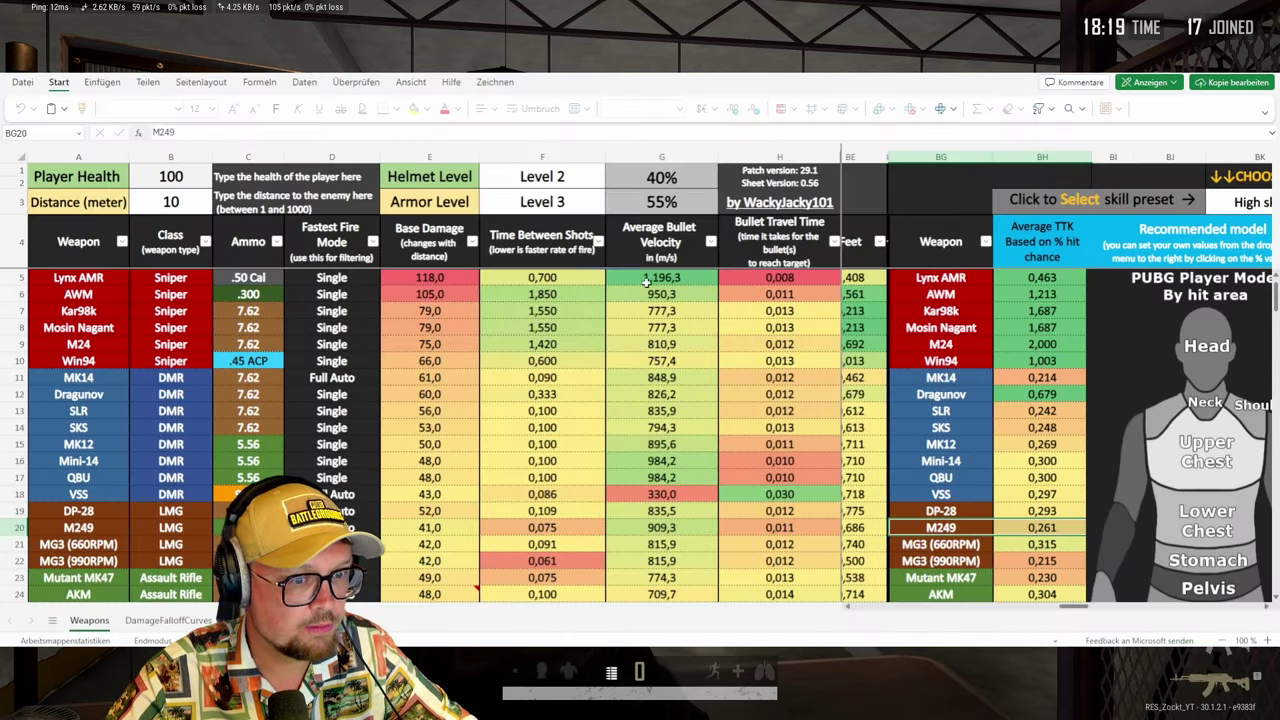
pyautogui.click(734, 327)
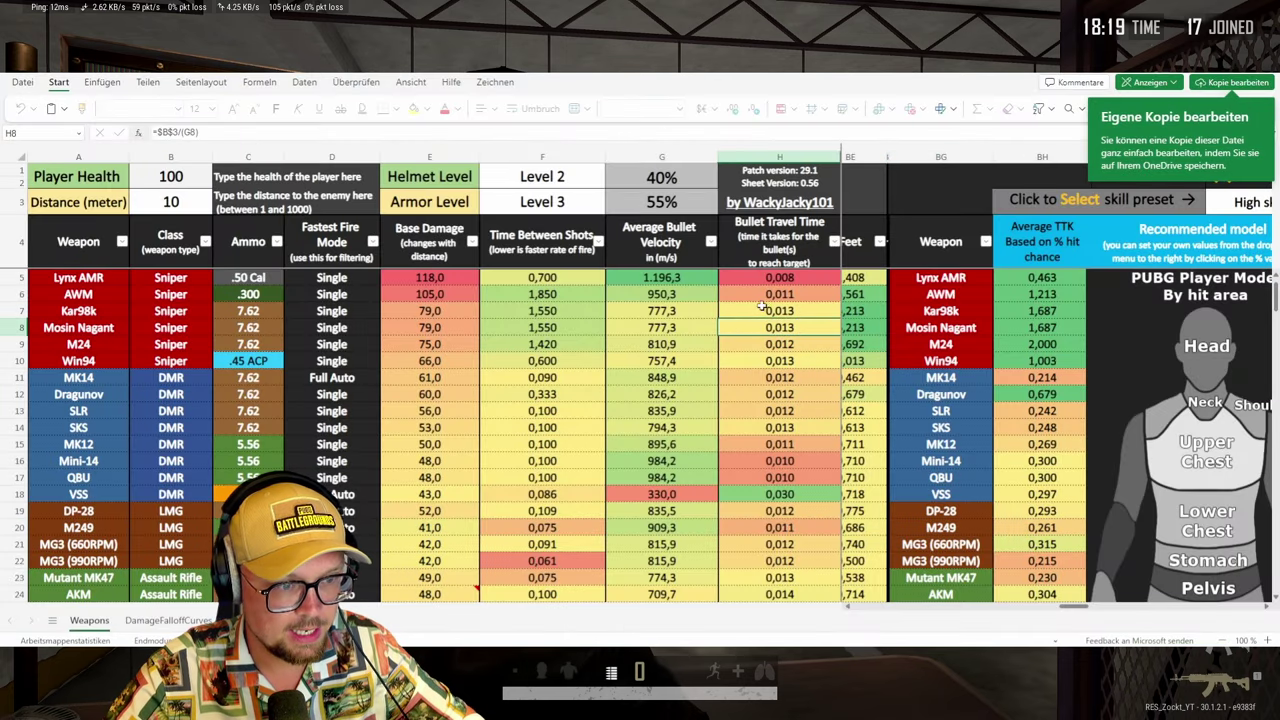
pyautogui.scroll(-5, 755, 320)
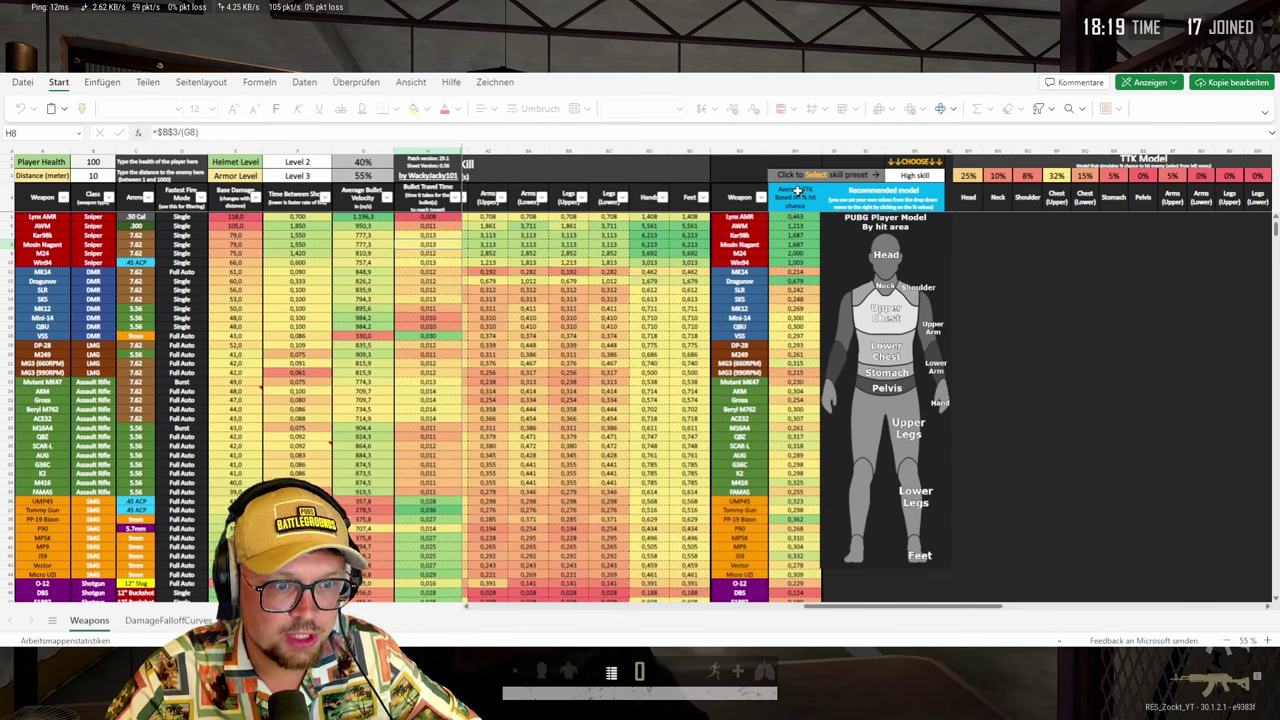
pyautogui.moveTo(802, 192); pyautogui.dragTo(803, 440)
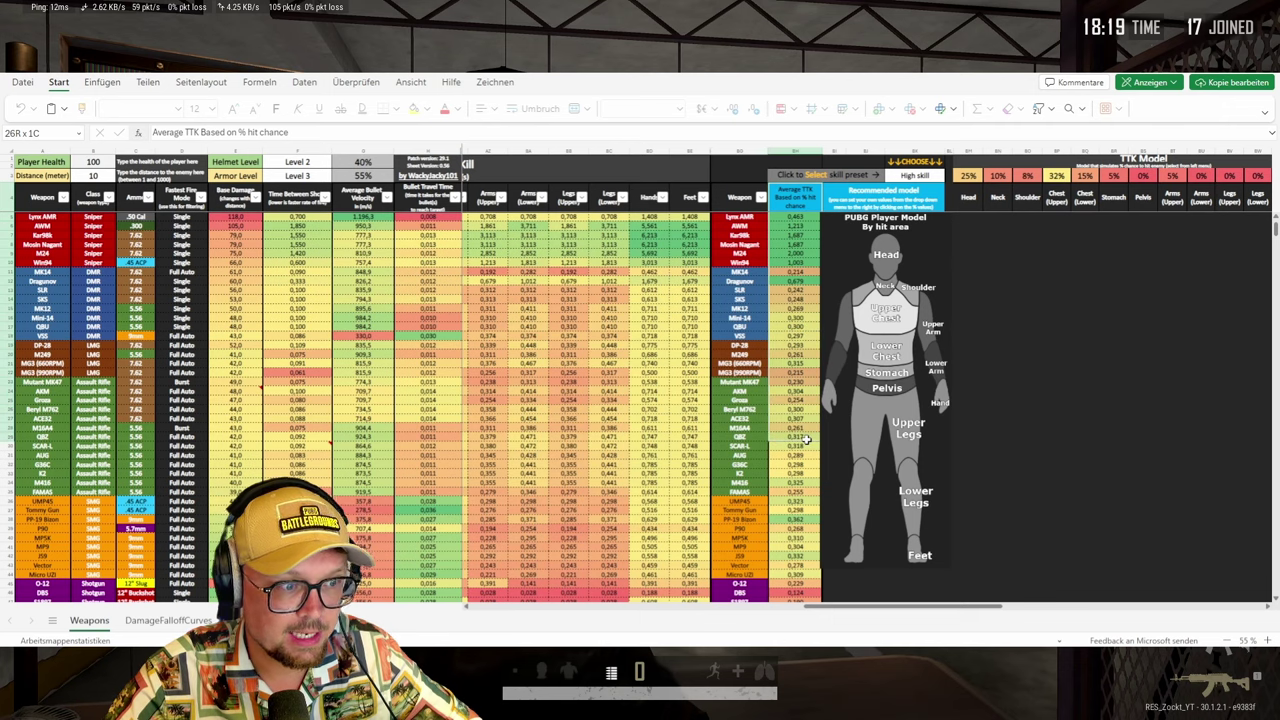
# - Check the patch version and sheet version in the header of the Weapons sheet
pyautogui.click(436, 160)
pyautogui.click(444, 174)
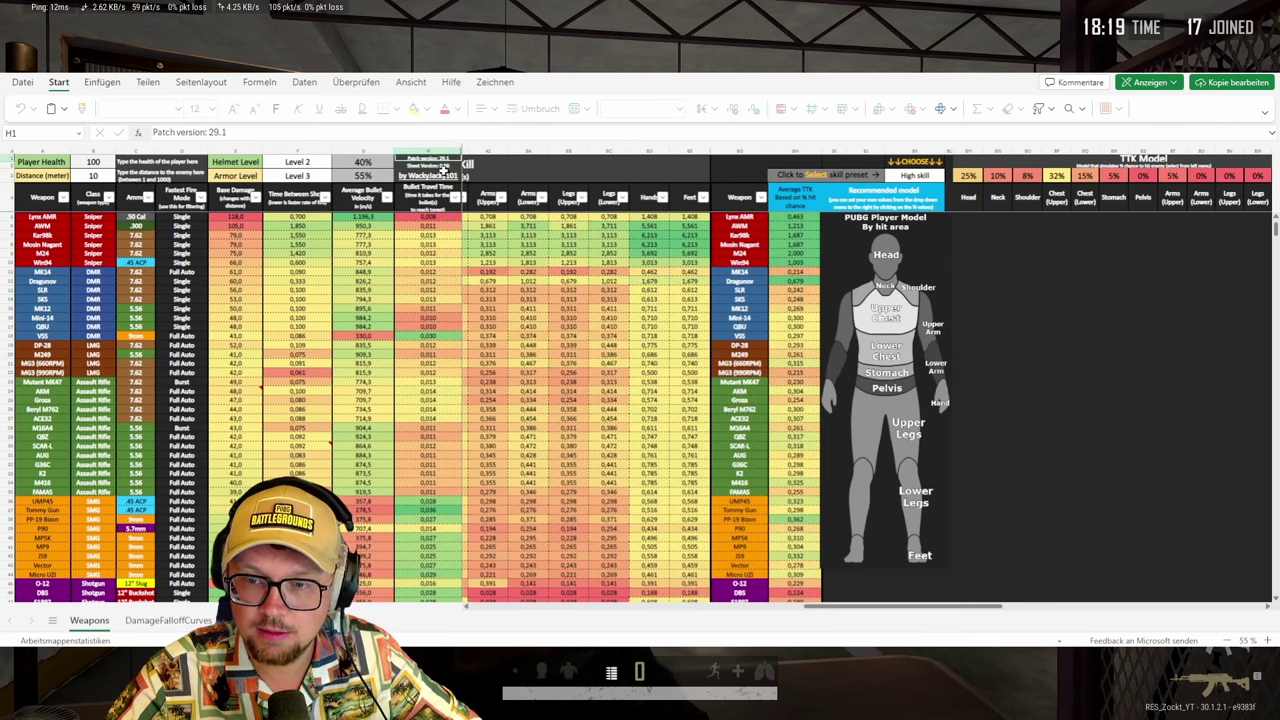
pyautogui.scroll(4, 348, 157)
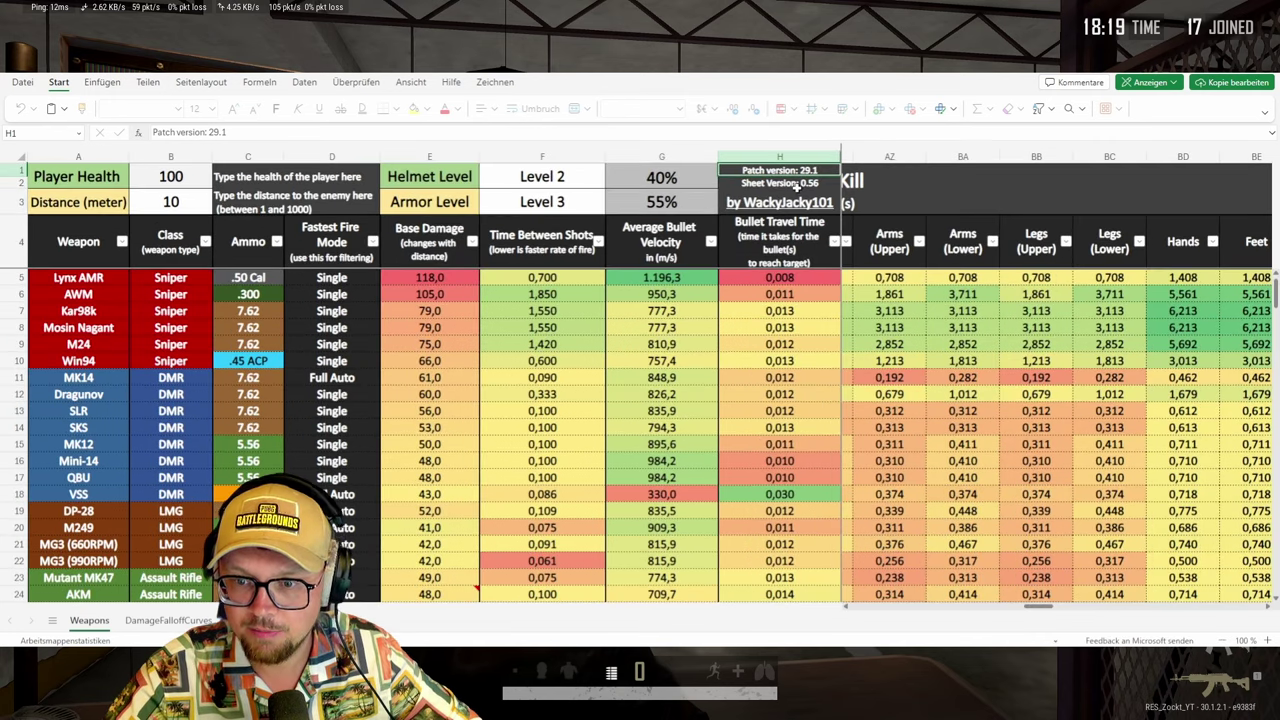
# - Switch back to the Google Sheets test results and inspect the UMP's Time To Kill and Real Time To Kill auf 50 m cells
pyautogui.hotkey('alt', 'Tab')
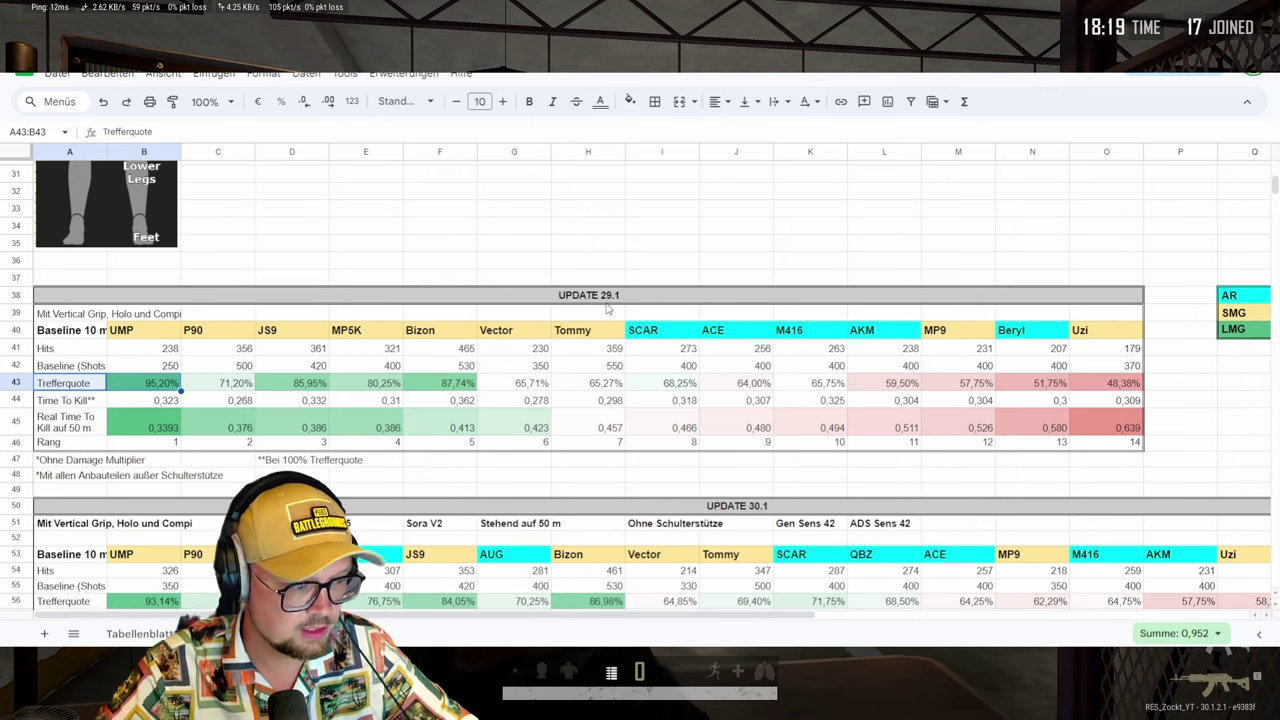
pyautogui.scroll(-3, 455, 240)
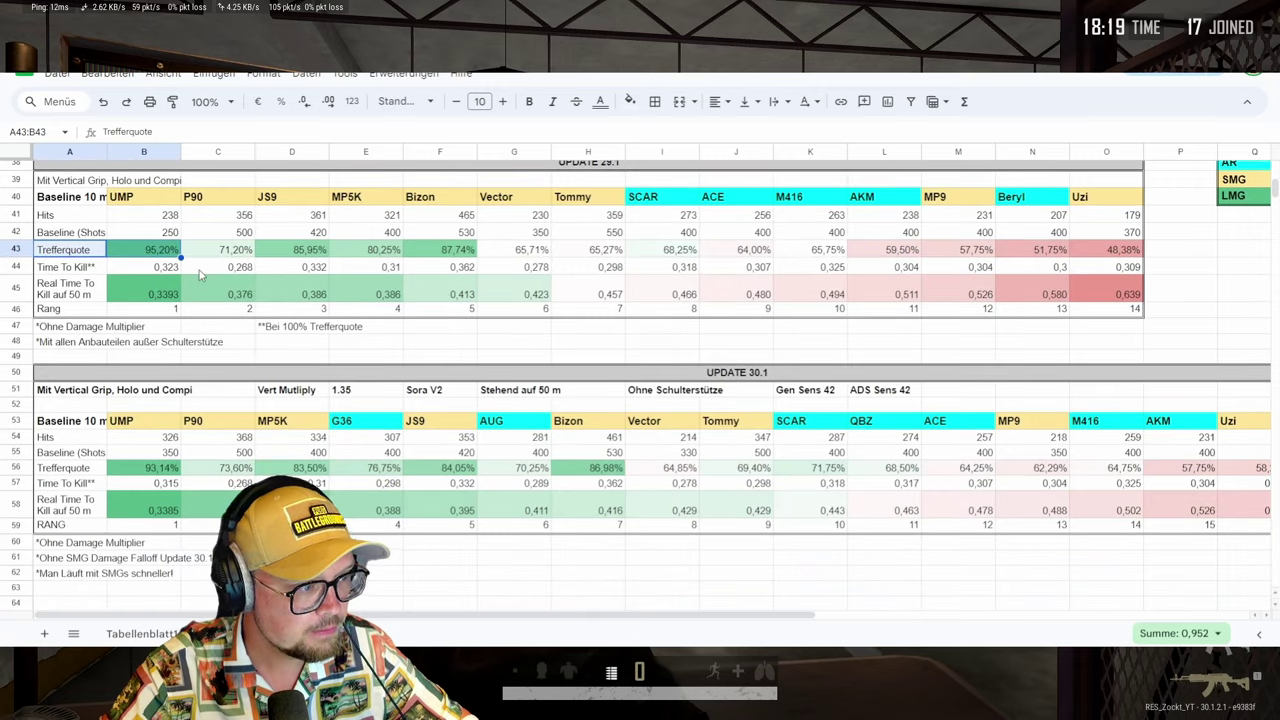
pyautogui.click(160, 265)
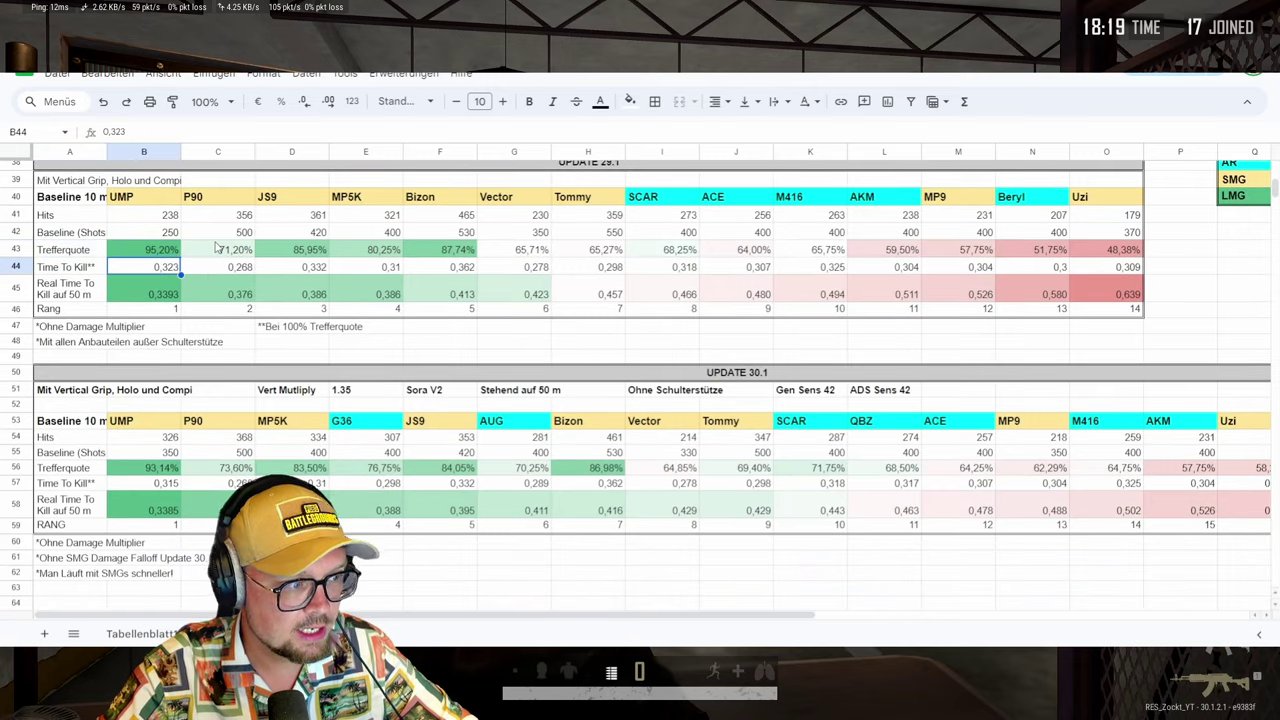
pyautogui.click(145, 294)
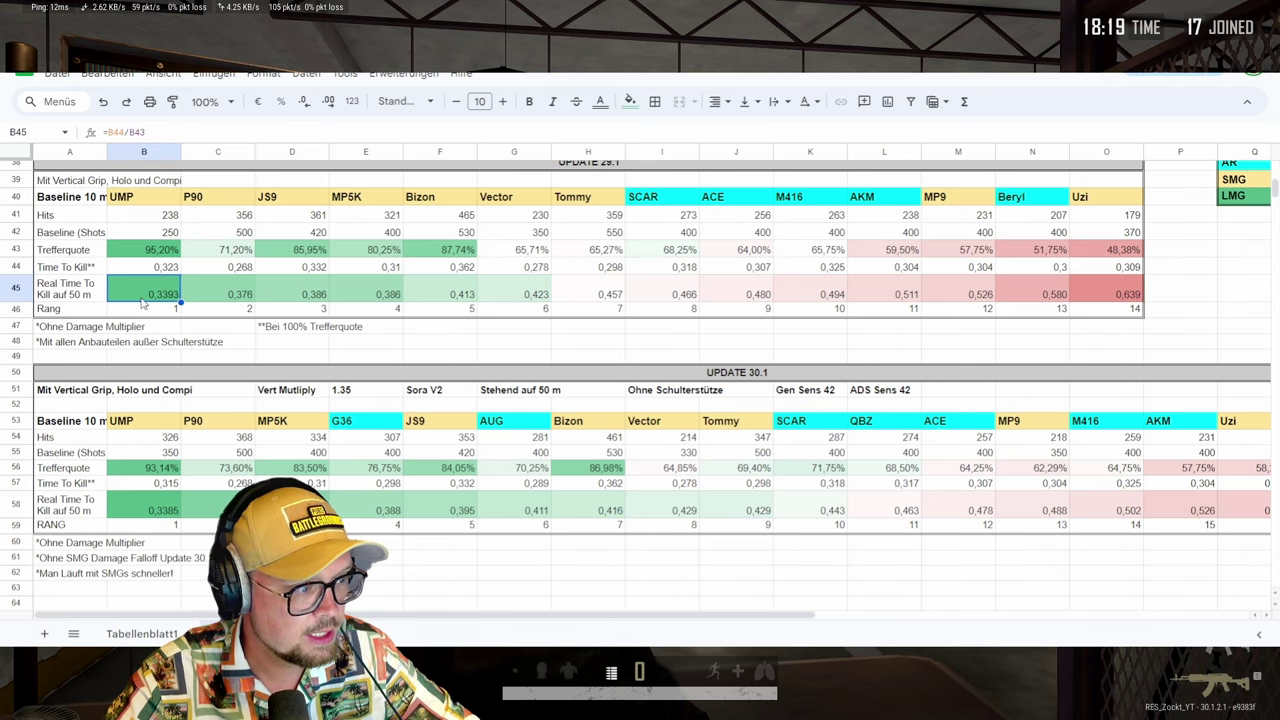
# - Highlight the Rang row B46:O46 and review the UPDATE 29.1 weapon ranking
pyautogui.moveTo(148, 314); pyautogui.dragTo(1130, 313)
pyautogui.scroll(1, 659, 253)
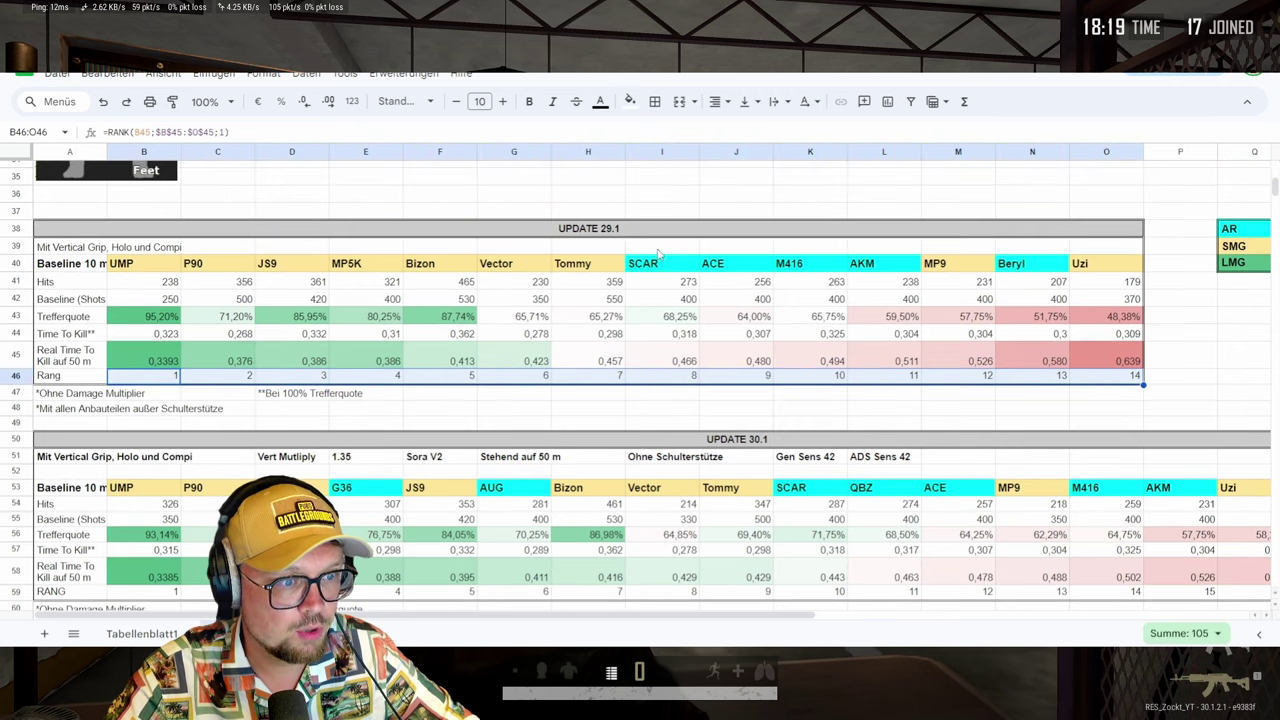
pyautogui.scroll(-1, 148, 270)
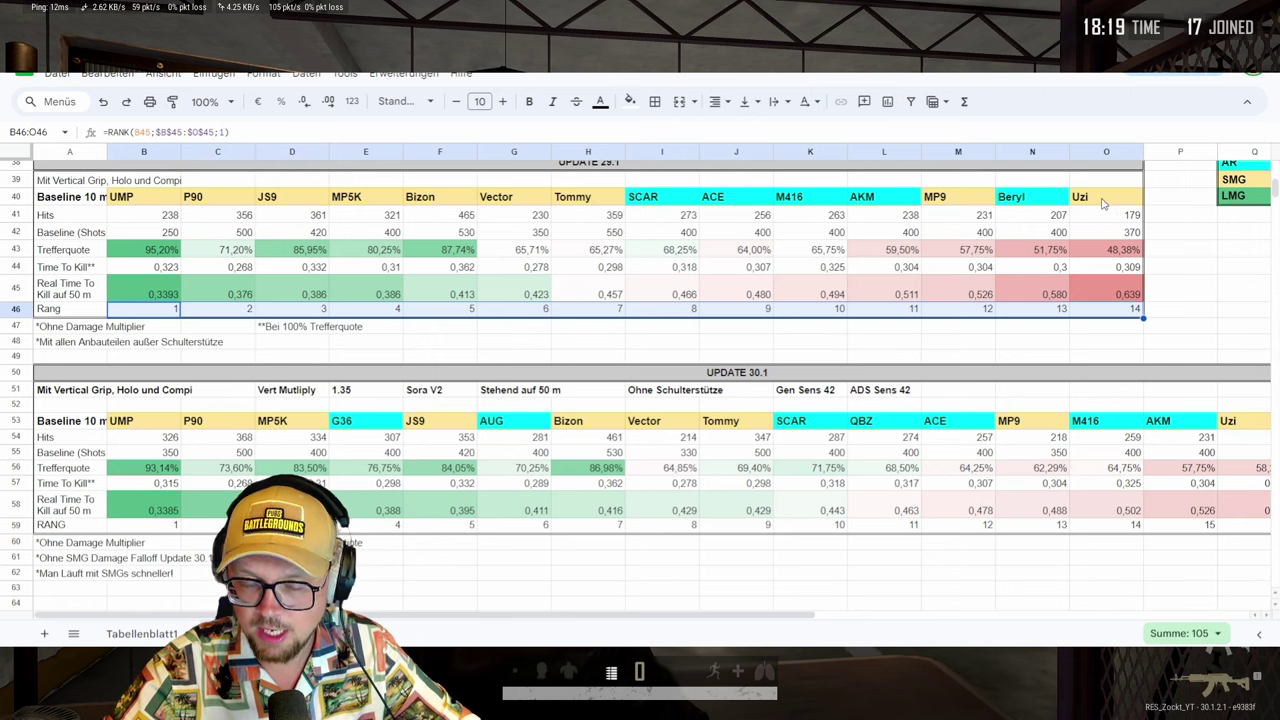
pyautogui.scroll(1, 1120, 202)
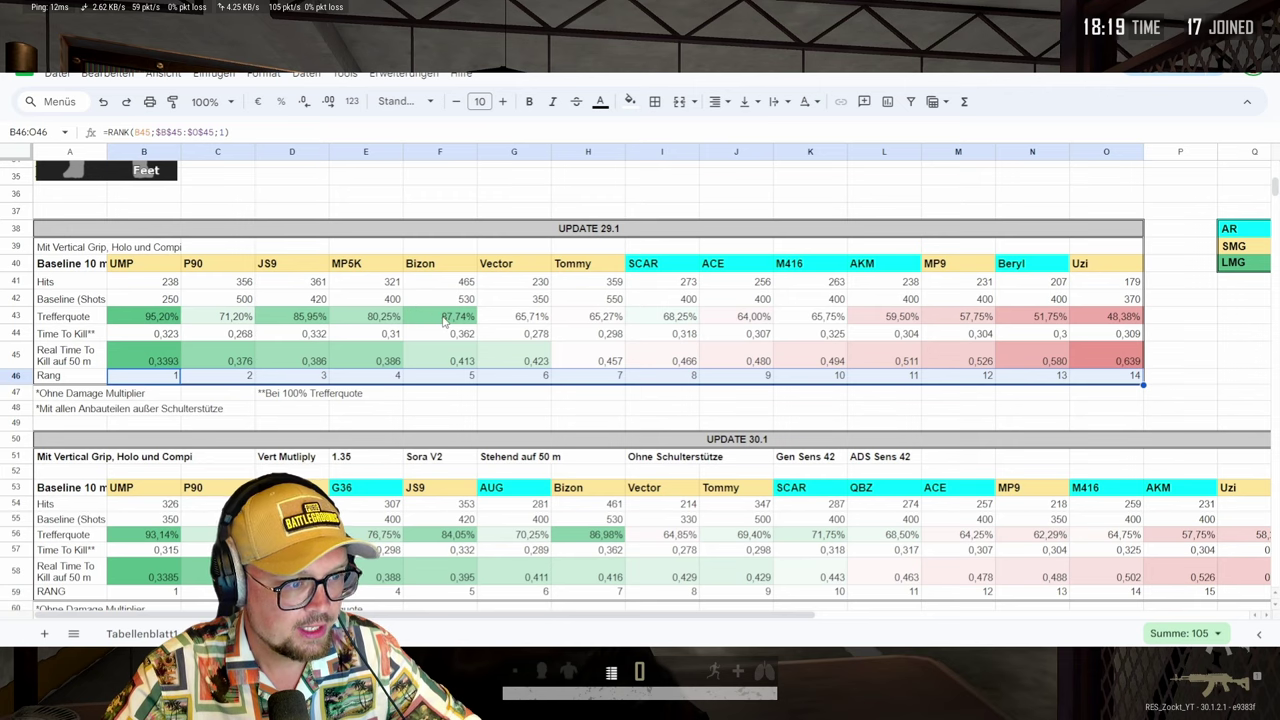
# - Review the UPDATE 30.1 table through to its M249 column, and switch to the Excel weapon stats workbook
pyautogui.scroll(-2, 614, 313)
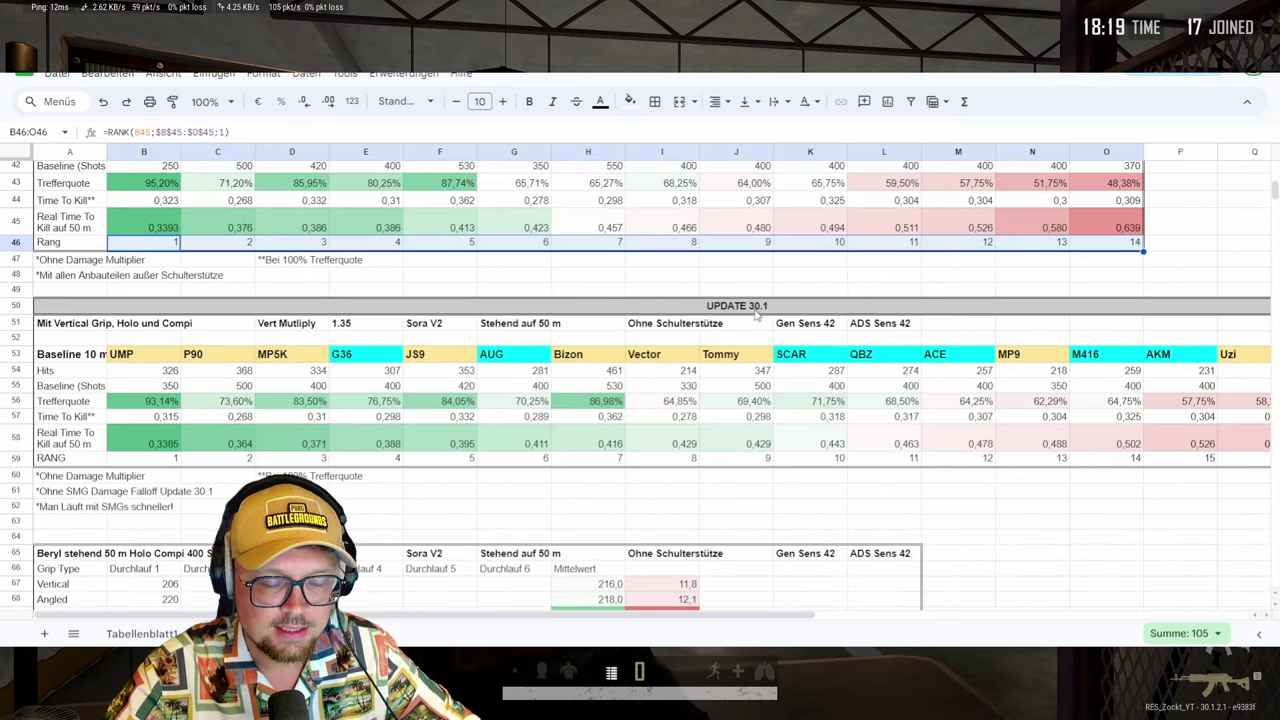
pyautogui.scroll(-1, 752, 314)
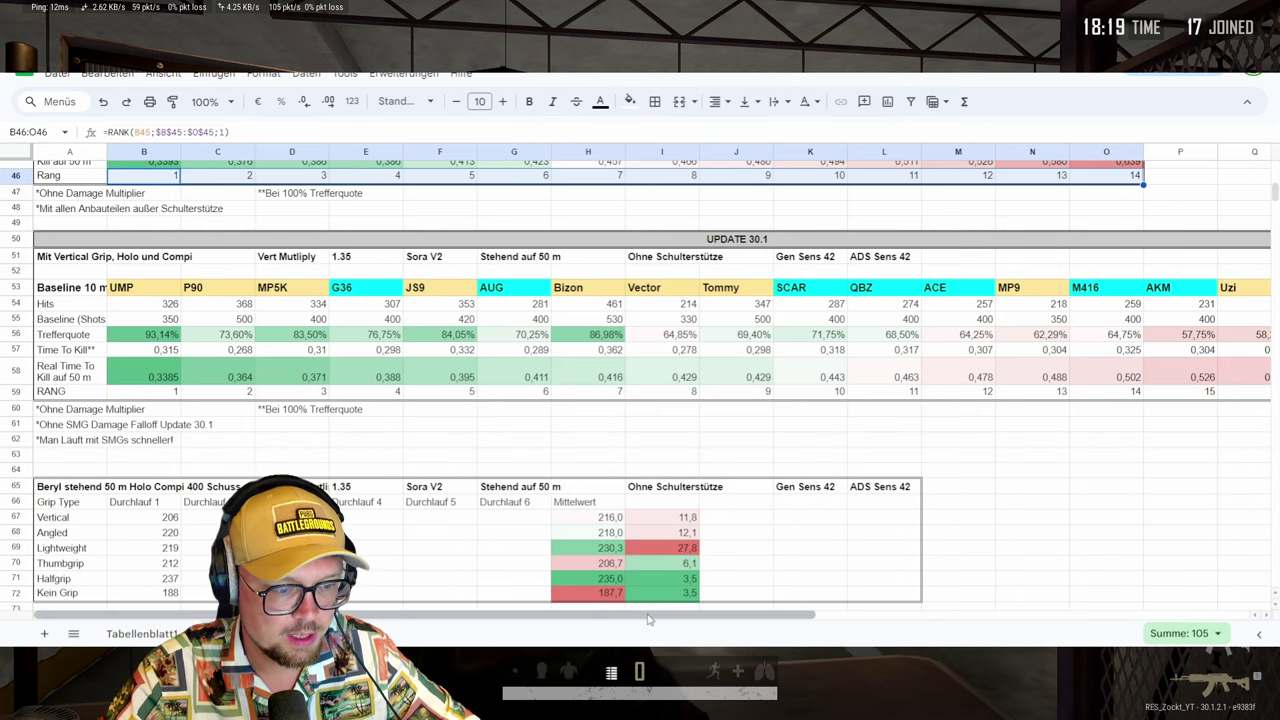
pyautogui.moveTo(647, 622); pyautogui.dragTo(1003, 617)
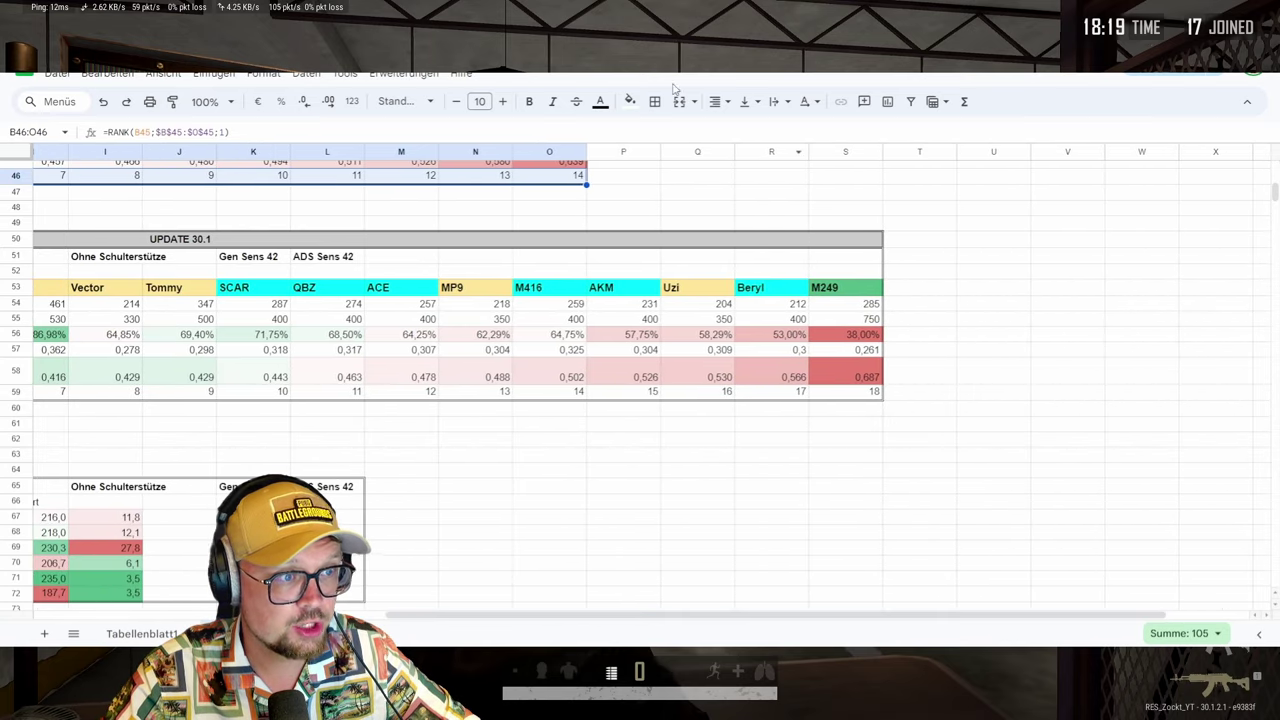
pyautogui.hotkey('ctrl', 'Tab')
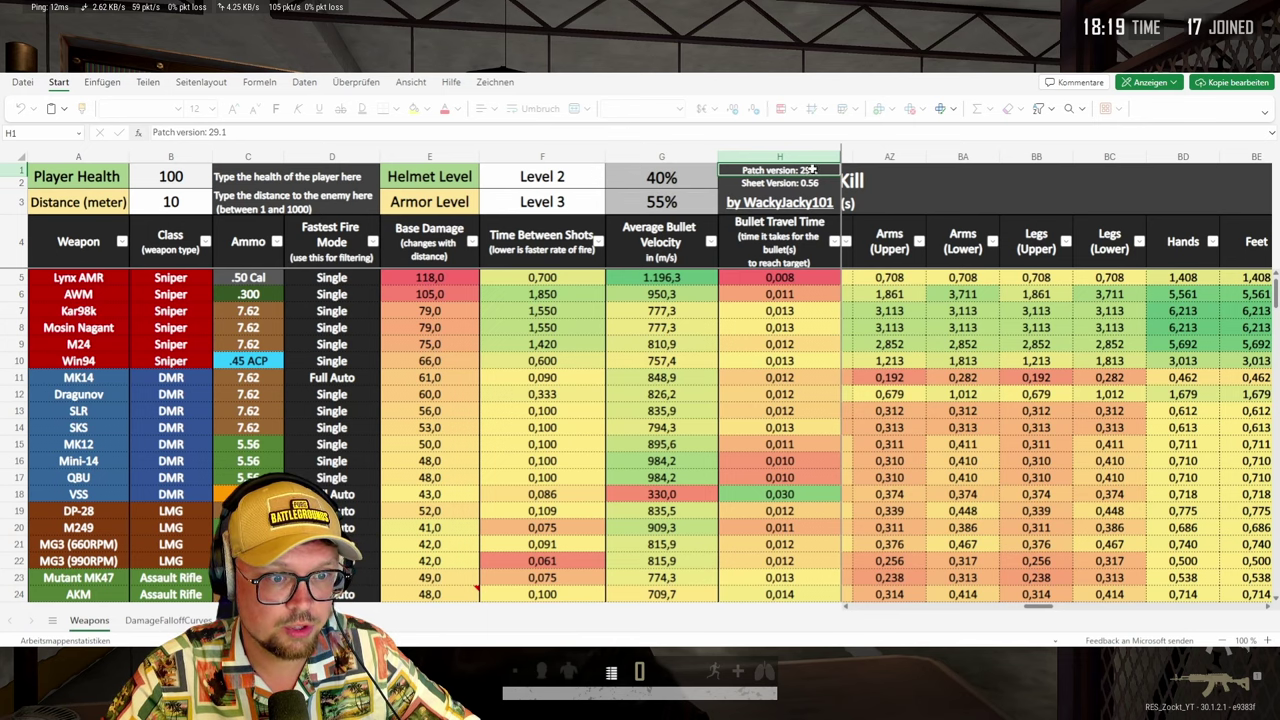
# - Switch back to the Google Sheets test results and read the SMG patch notes from Damage Over Distance down to PP-19 Bizon
pyautogui.hotkey('ctrl', 'Tab')
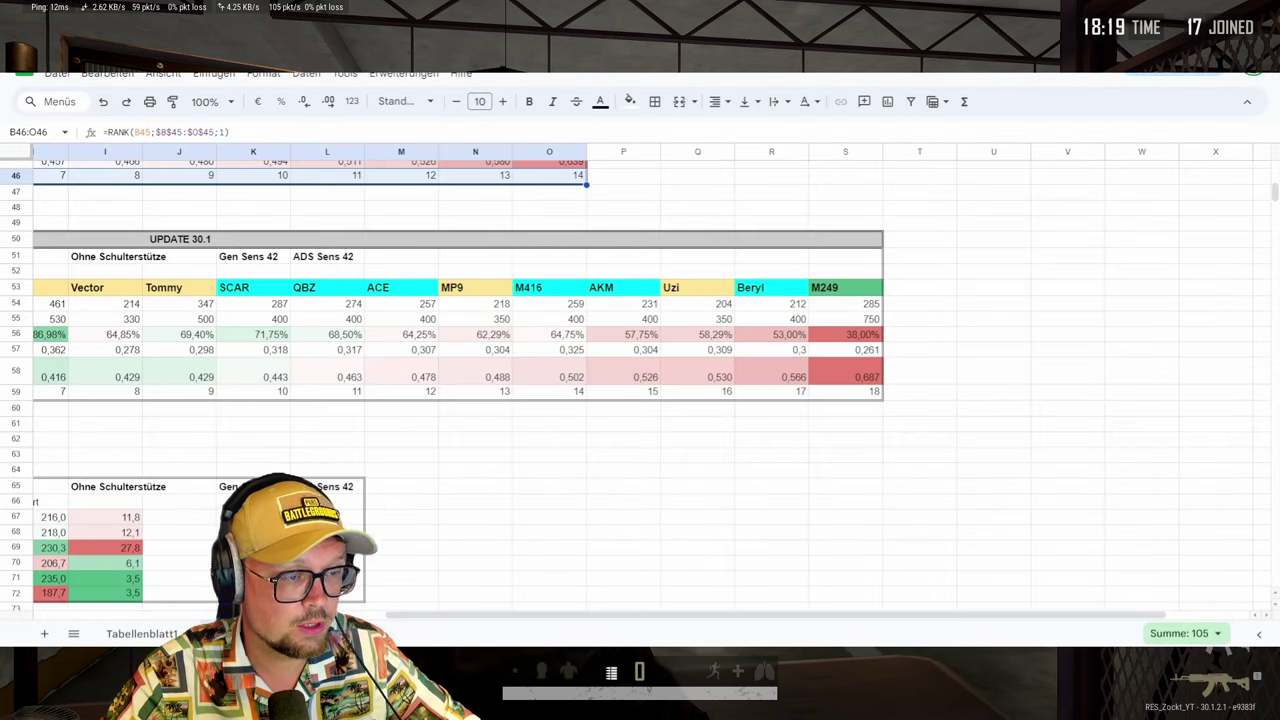
pyautogui.scroll(6, 952, 380)
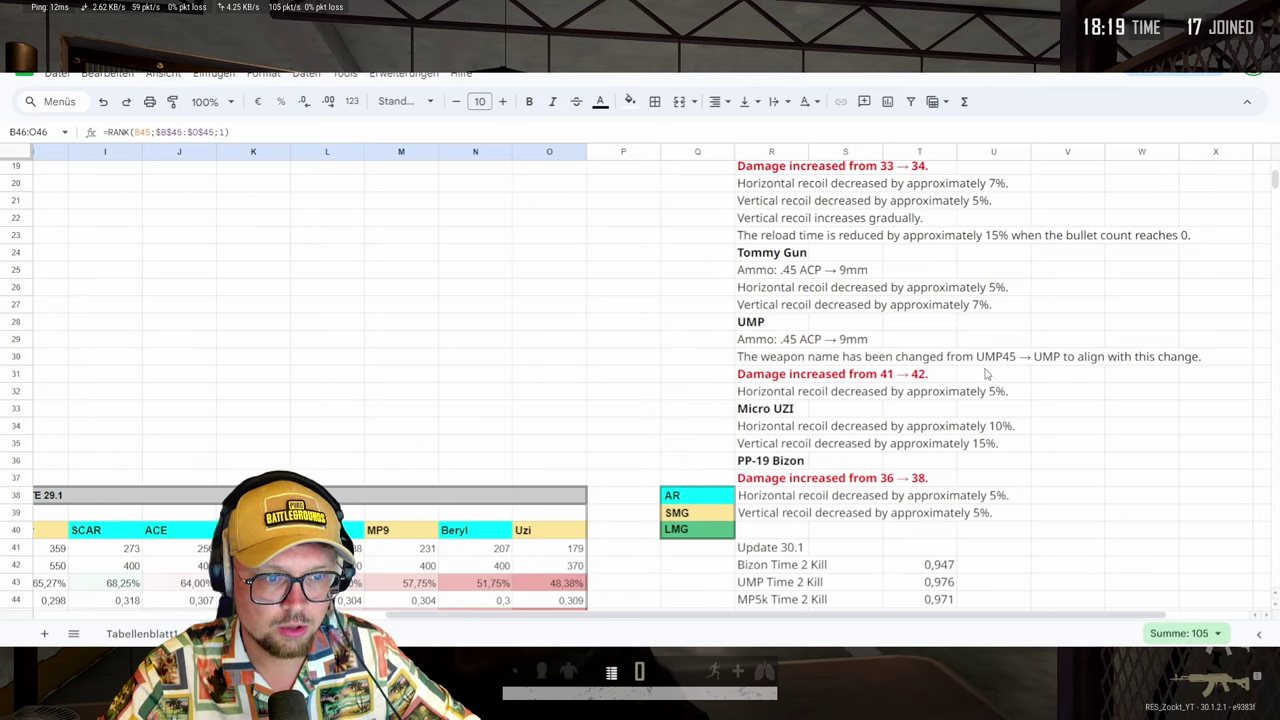
pyautogui.scroll(1, 797, 209)
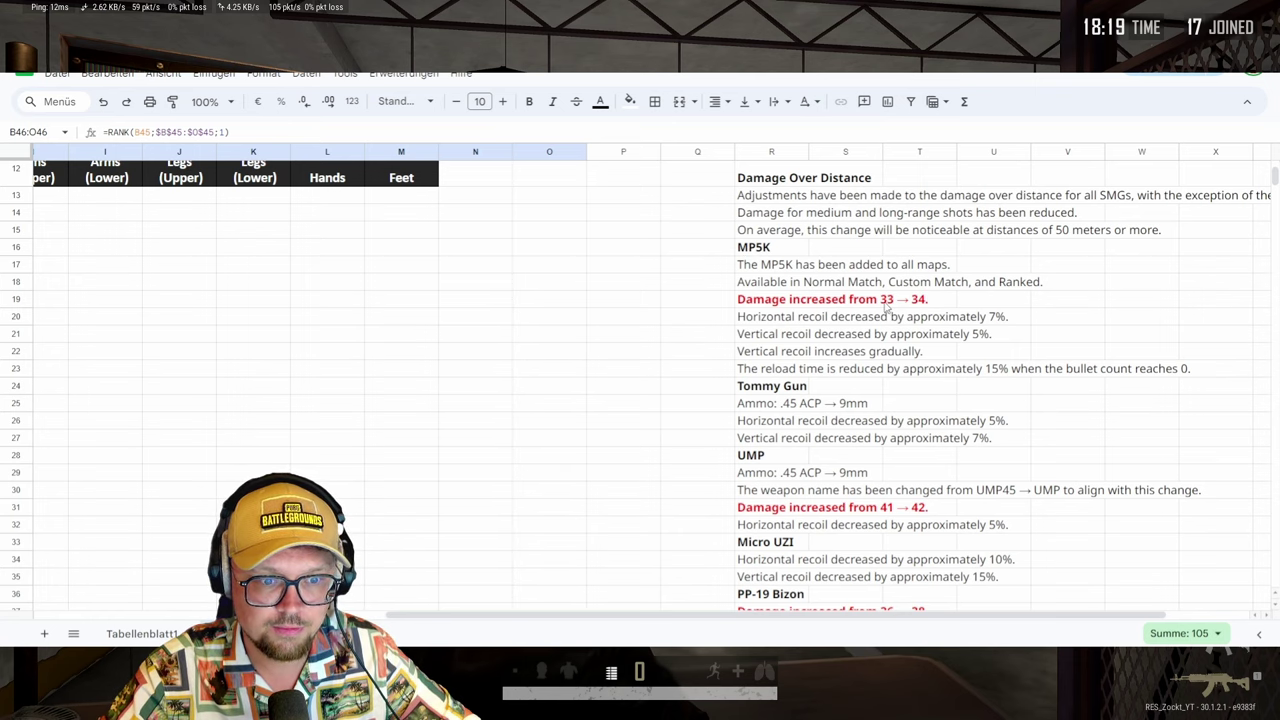
pyautogui.scroll(-2, 931, 294)
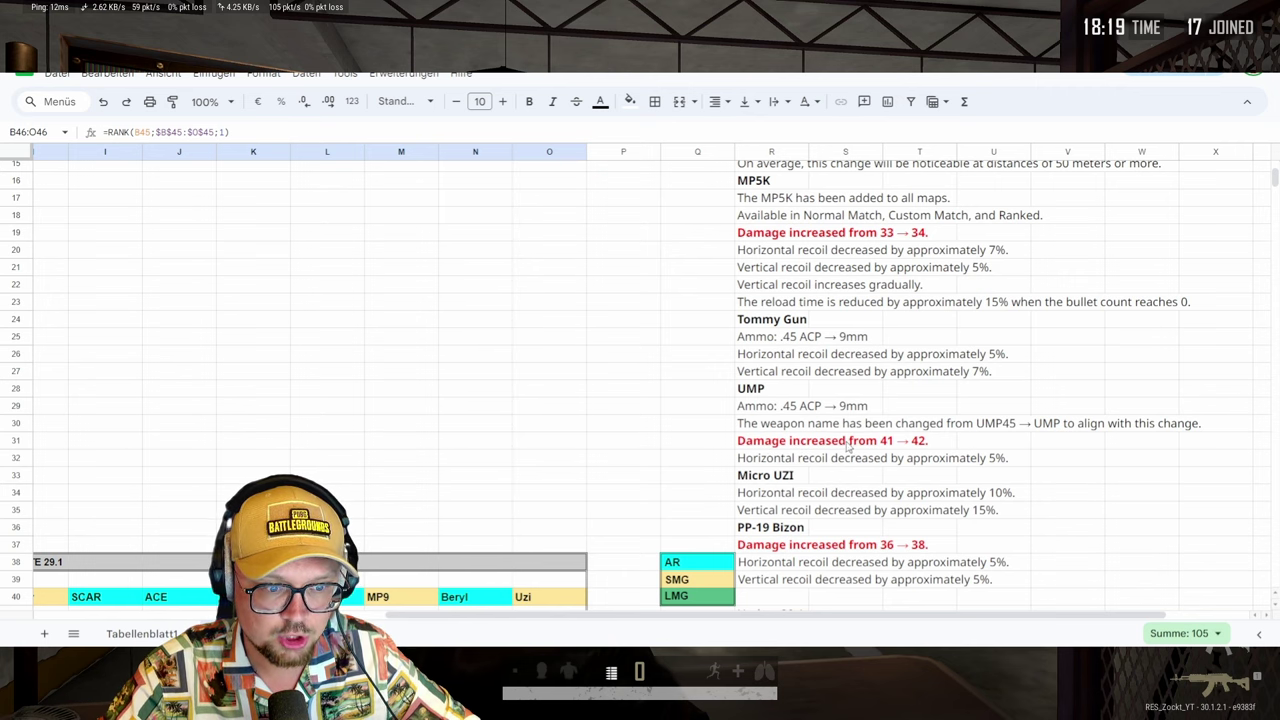
pyautogui.scroll(-3, 890, 450)
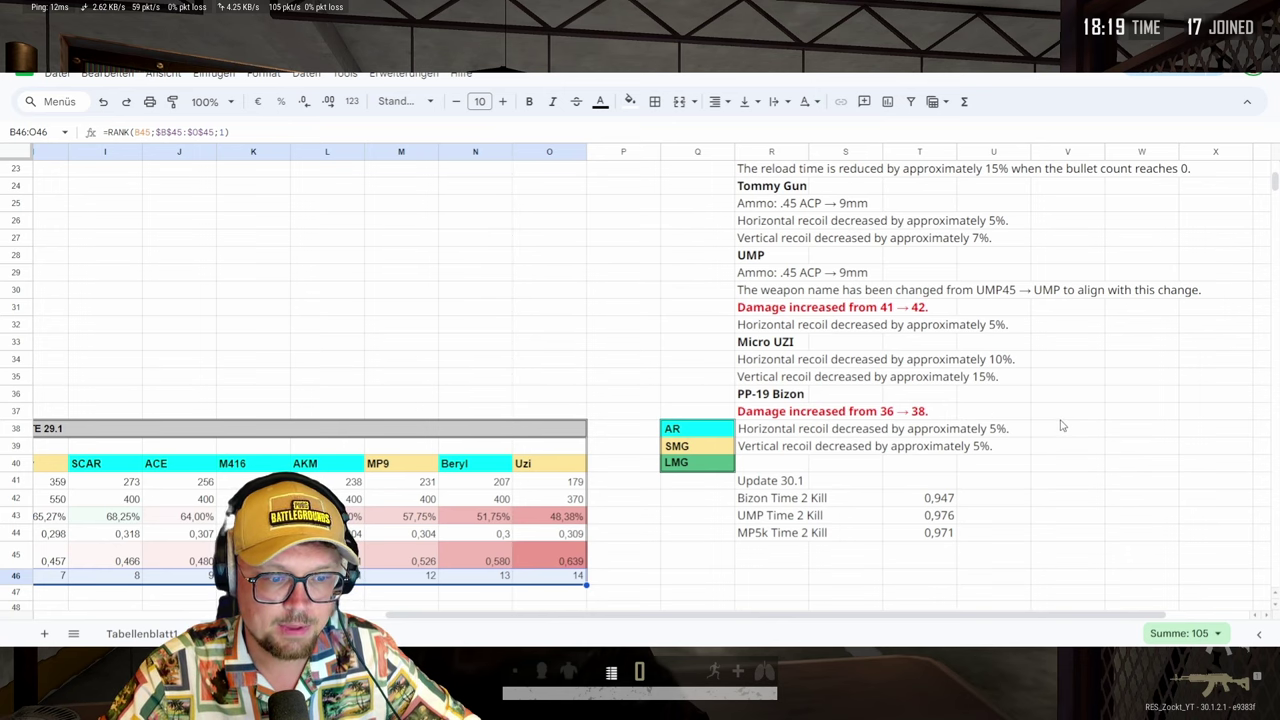
# - Inspect the formula behind the Bizon Time 2 Kill factor in cell T42, leaving it unedited
pyautogui.scroll(-2, 1062, 433)
pyautogui.click(936, 436)
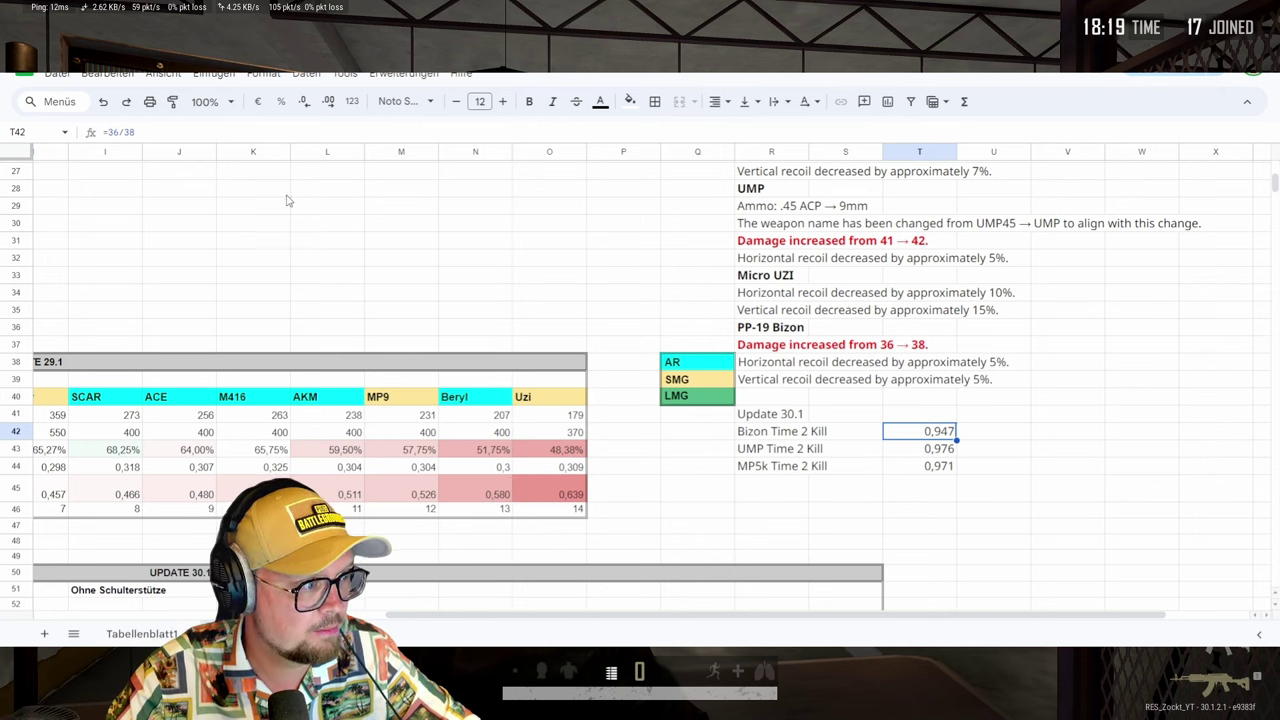
pyautogui.click(190, 128)
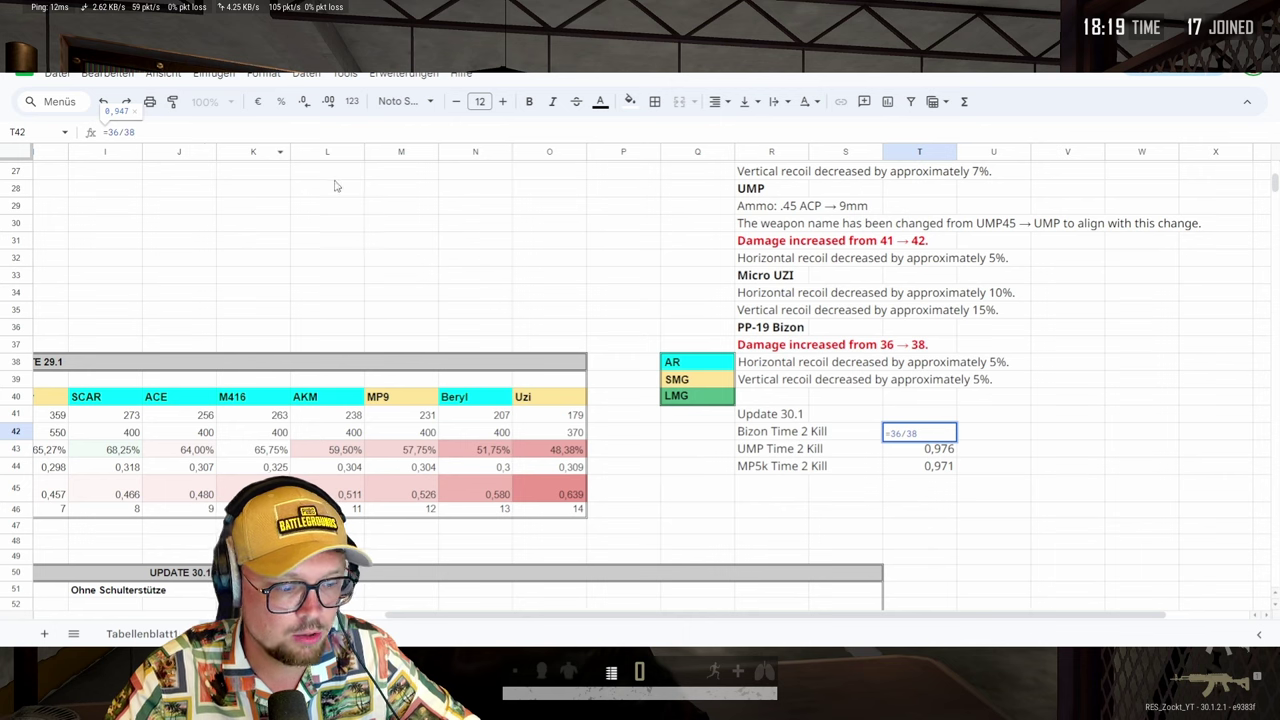
pyautogui.press('Return')
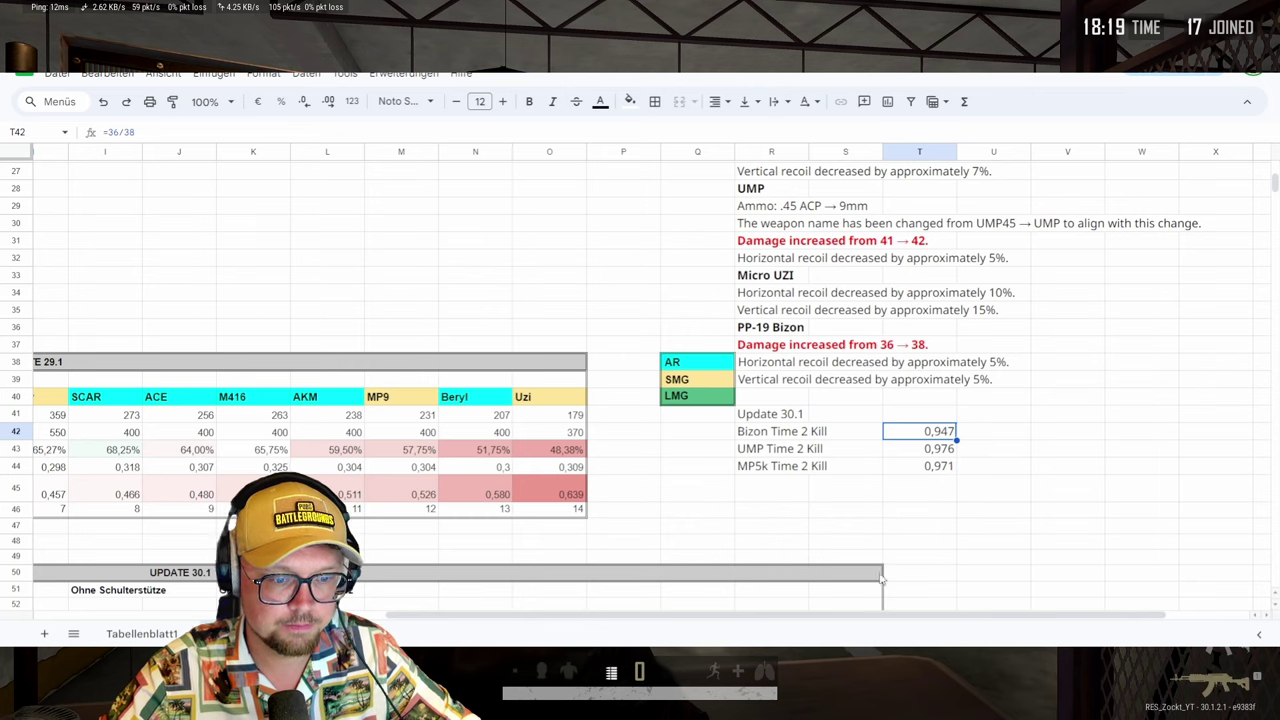
# - Review the UPDATE 30.1 table with its footnotes, and compare the P90's Trefferquote in cells C43 and C56
pyautogui.moveTo(953, 616); pyautogui.dragTo(603, 616)
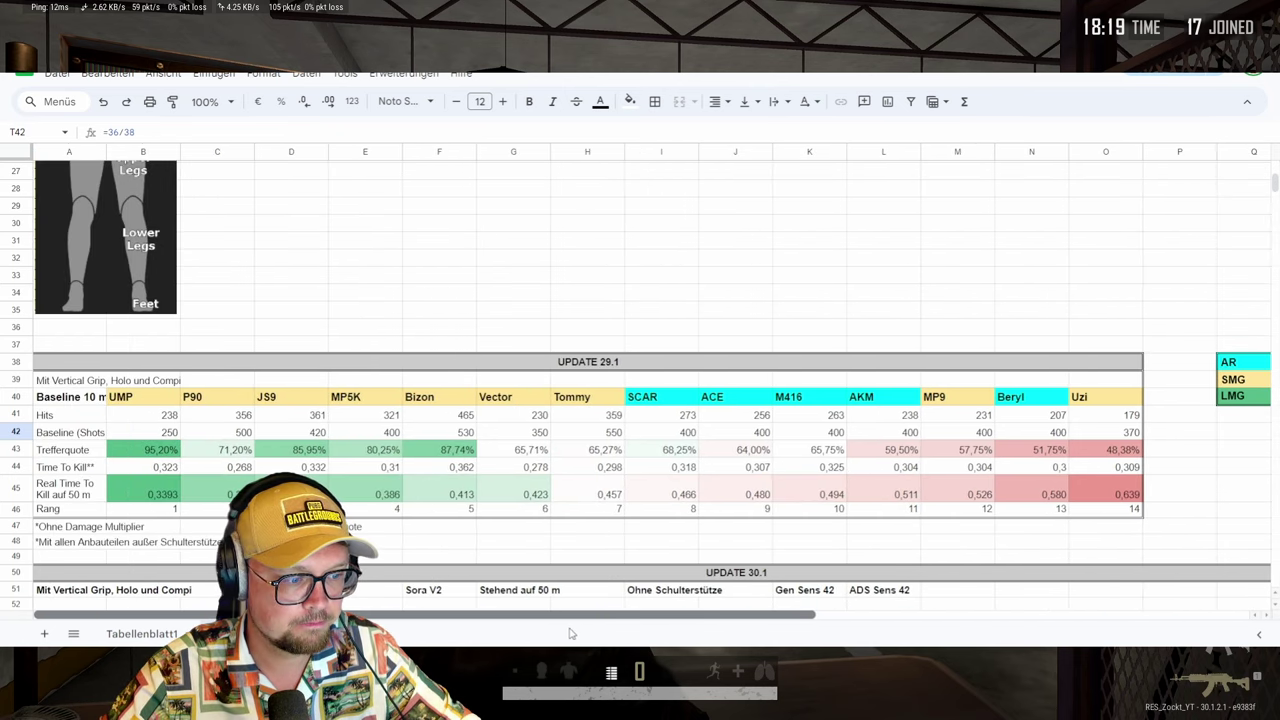
pyautogui.scroll(-5, 420, 477)
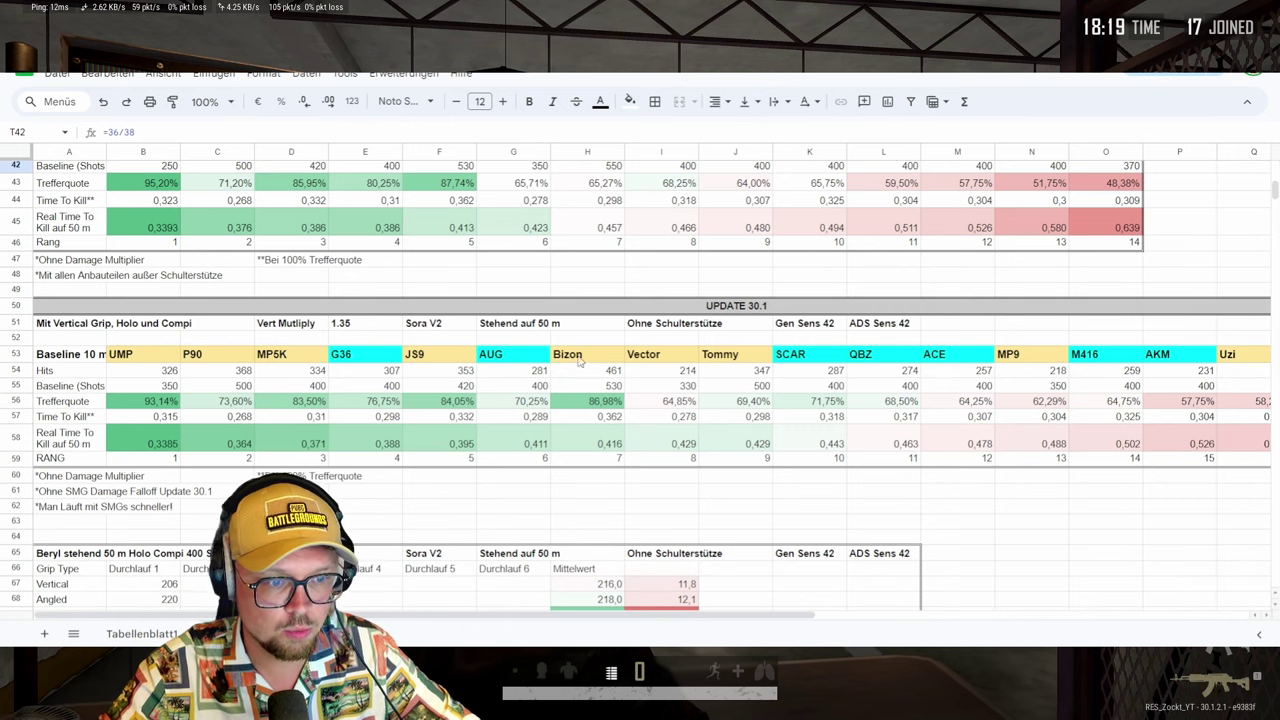
pyautogui.scroll(-2, 705, 316)
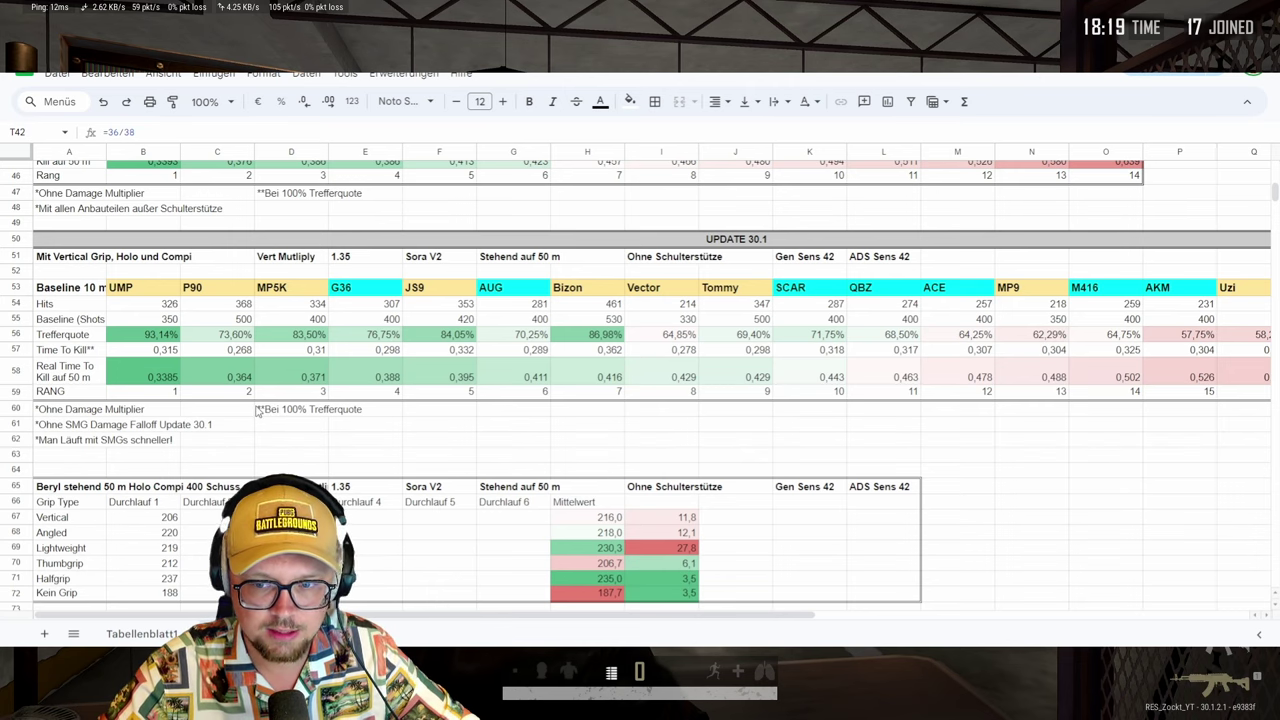
pyautogui.scroll(3, 319, 453)
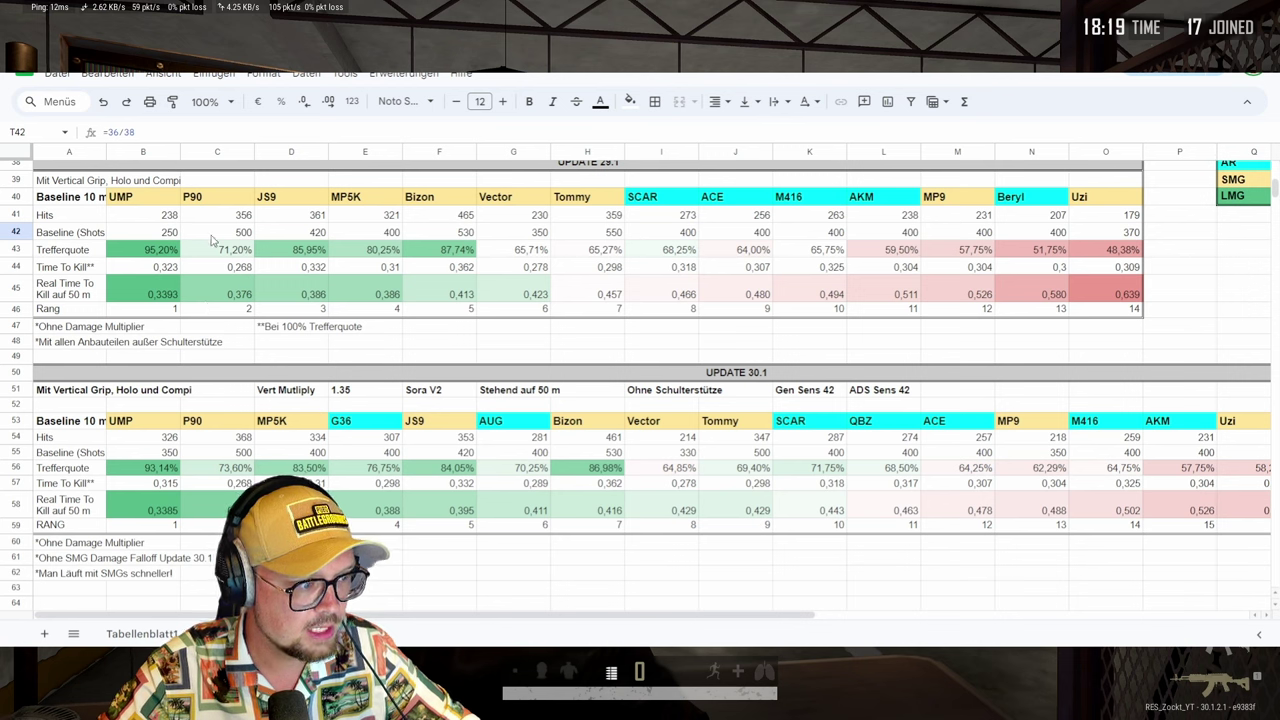
pyautogui.click(229, 253)
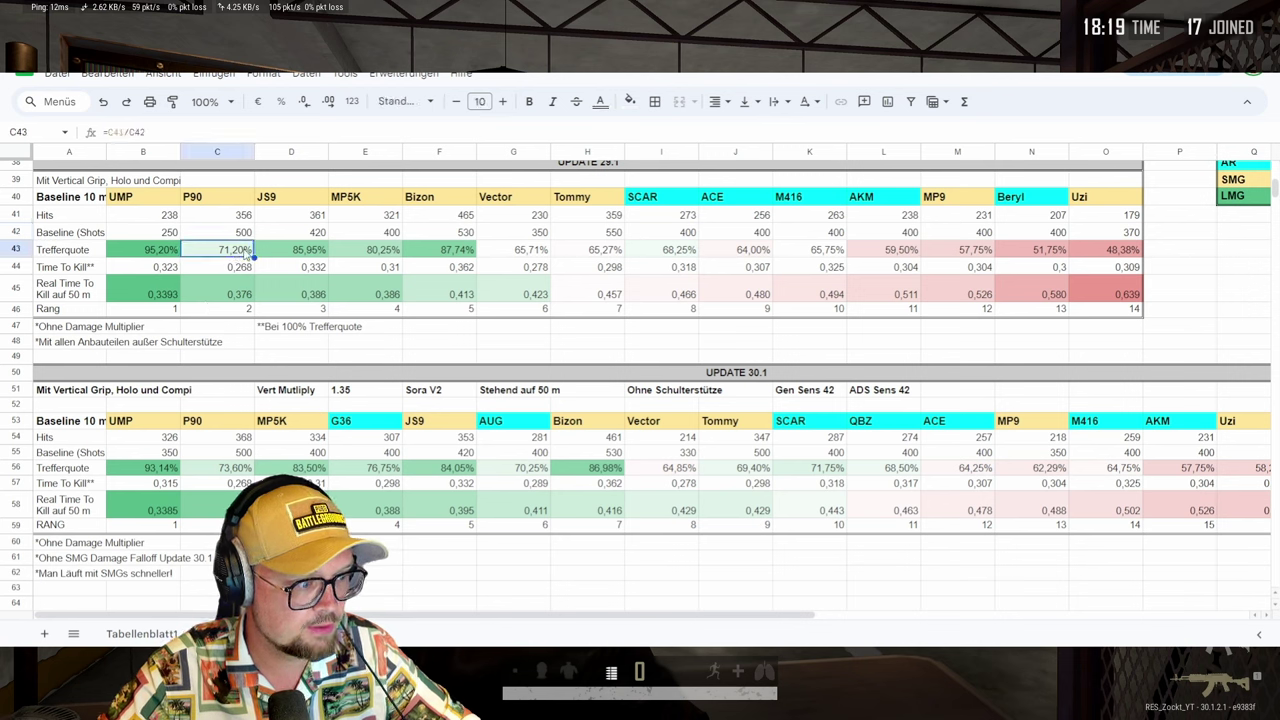
pyautogui.click(233, 470)
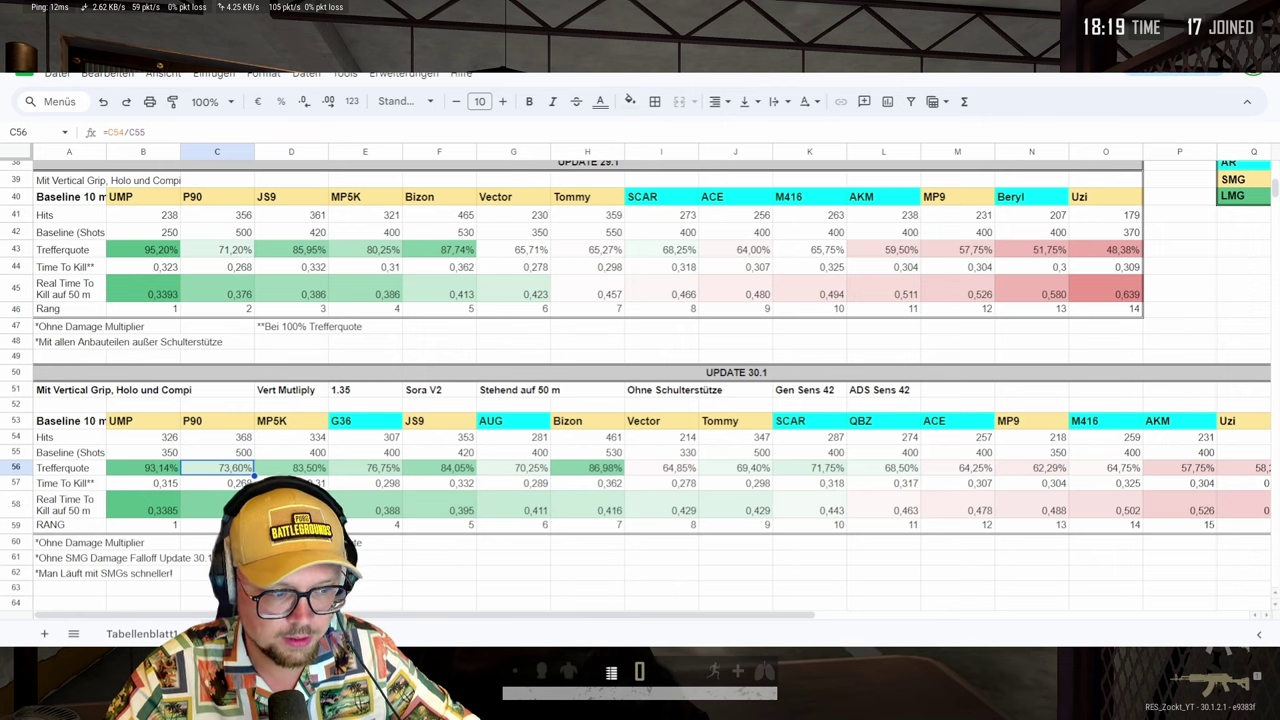
# - Examine the UPDATE 30.1 results through to the M249 column, and look over the Beryl grip comparison below them
pyautogui.moveTo(392, 615); pyautogui.dragTo(508, 620)
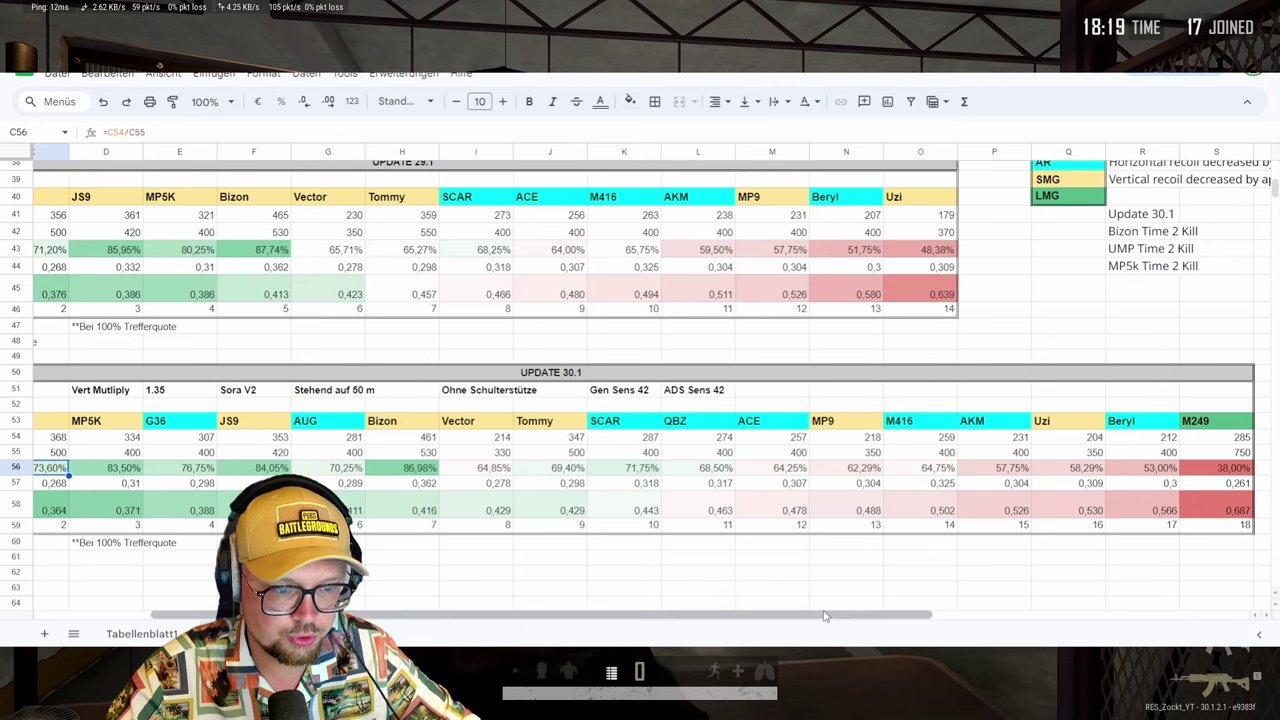
pyautogui.moveTo(817, 625); pyautogui.dragTo(700, 625)
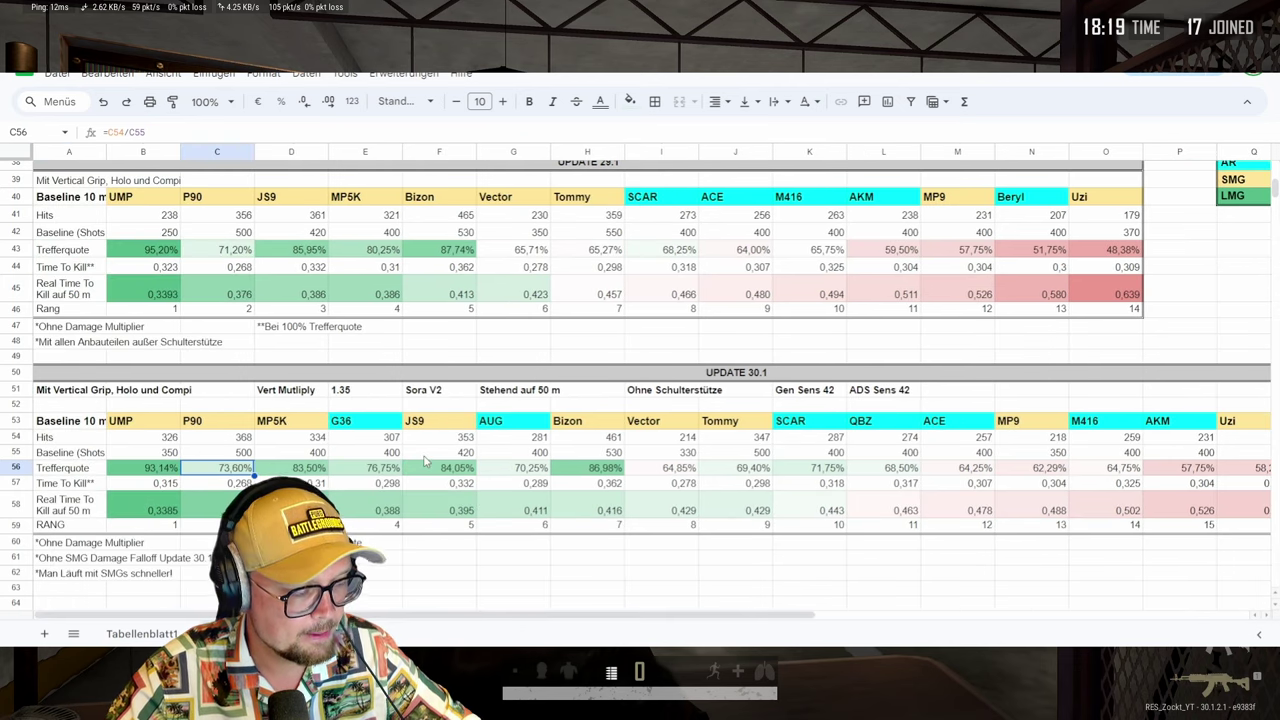
pyautogui.scroll(-1, 367, 440)
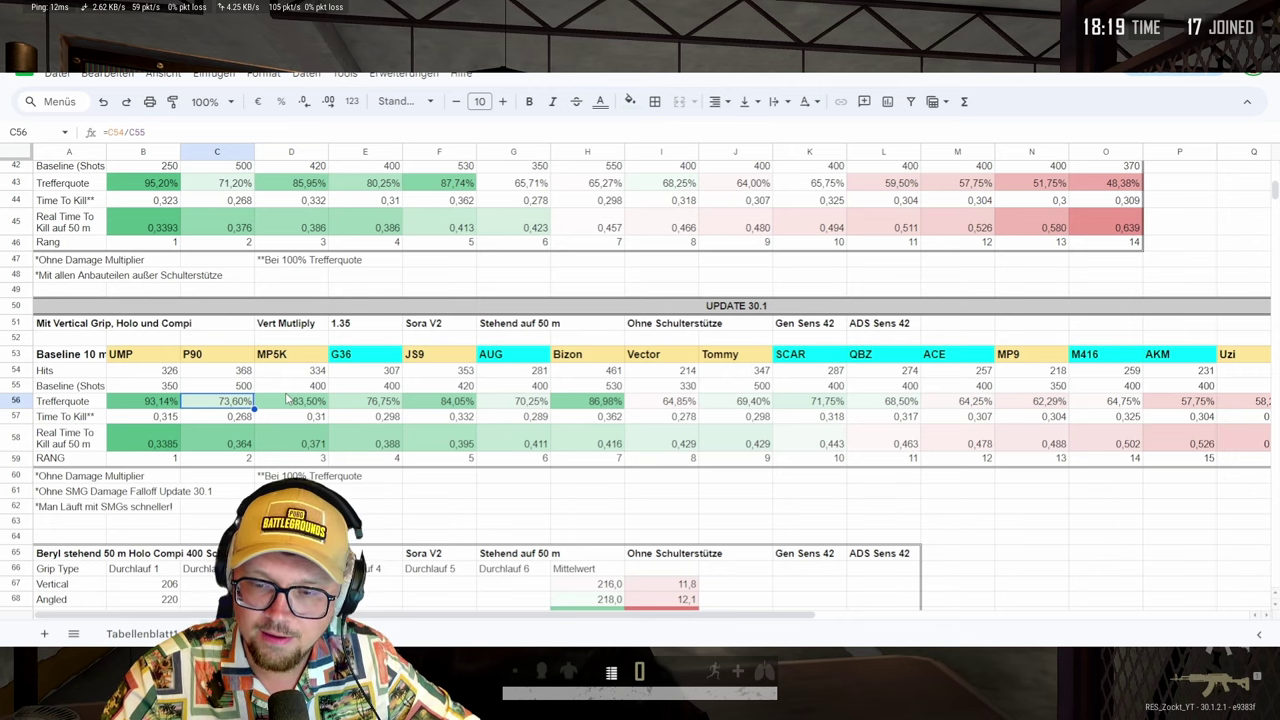
pyautogui.scroll(-2, 287, 400)
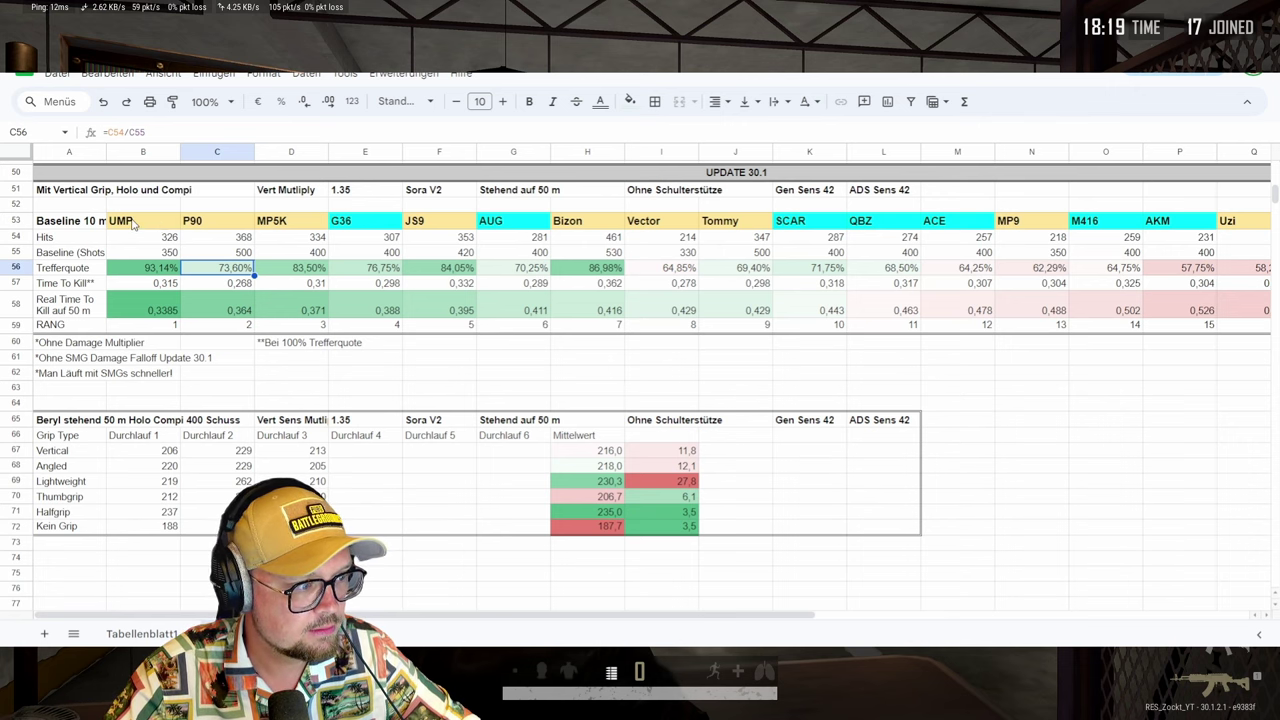
pyautogui.scroll(3, 1043, 298)
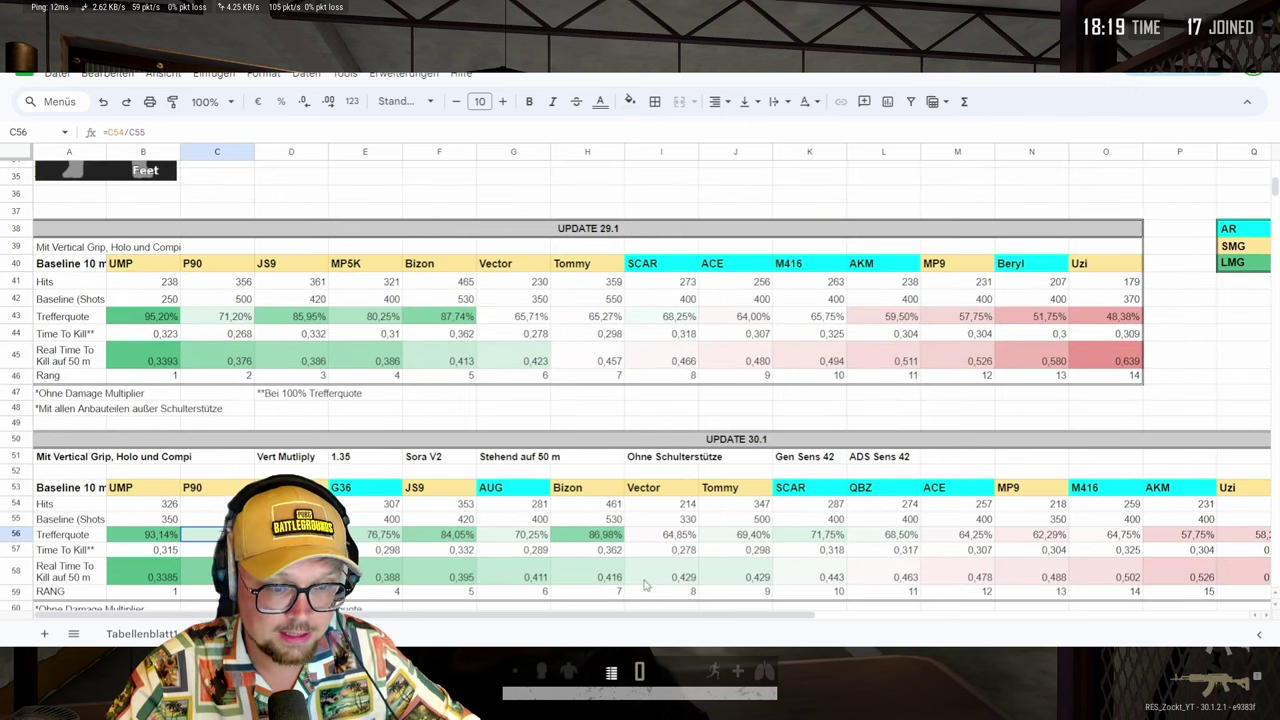
pyautogui.moveTo(700, 615); pyautogui.dragTo(799, 614)
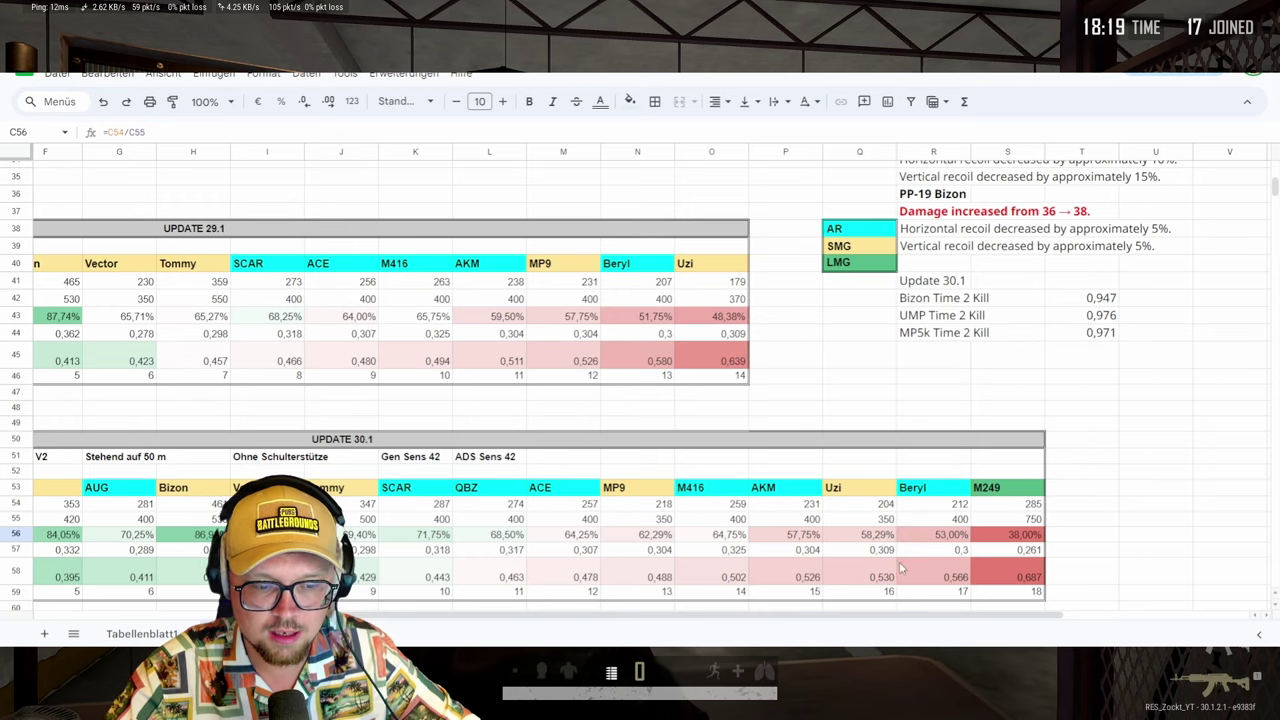
pyautogui.moveTo(843, 618); pyautogui.dragTo(465, 616)
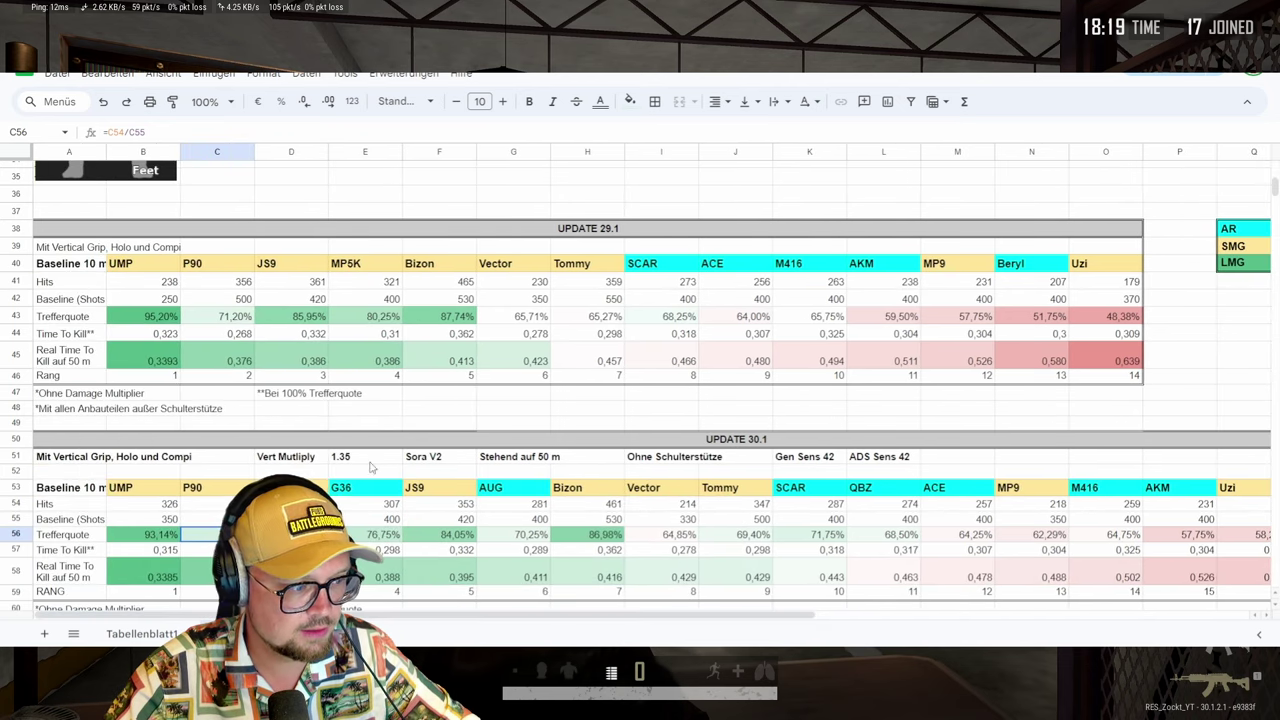
# - Compare the UMP's Real Time To Kill auf 50 m formulas in cells B45 and B58
pyautogui.scroll(-1, 358, 441)
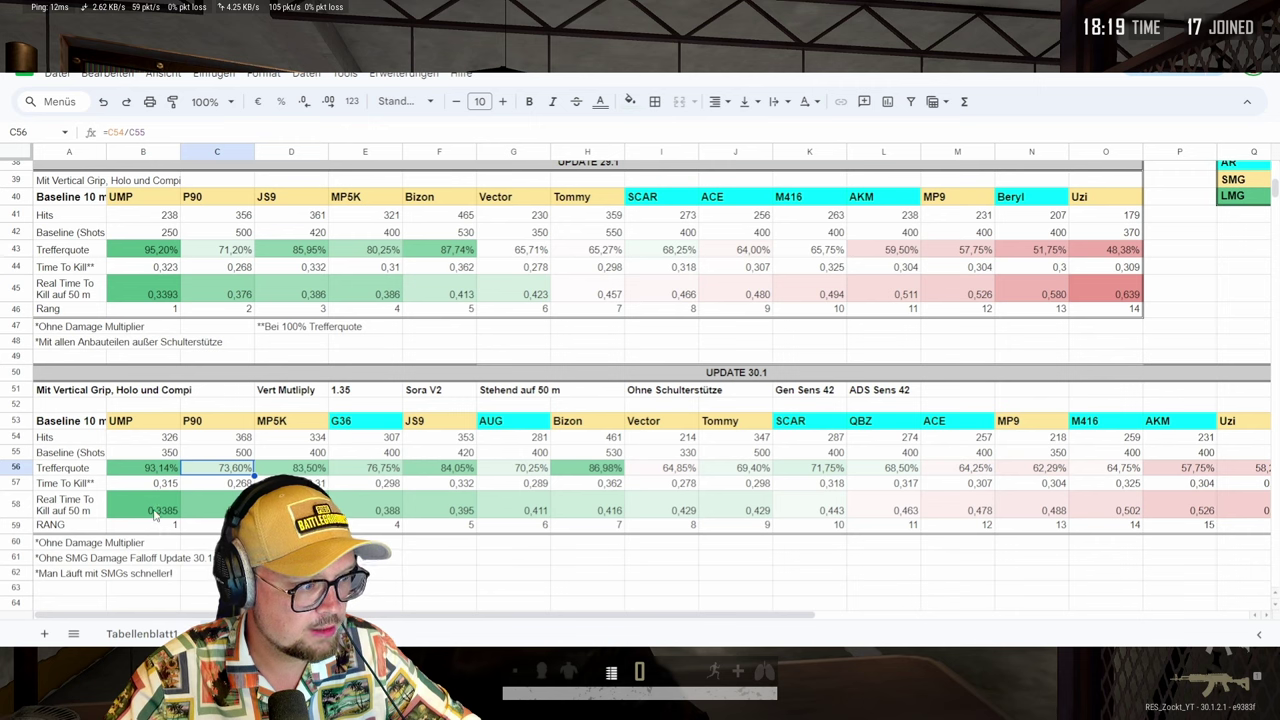
pyautogui.click(155, 292)
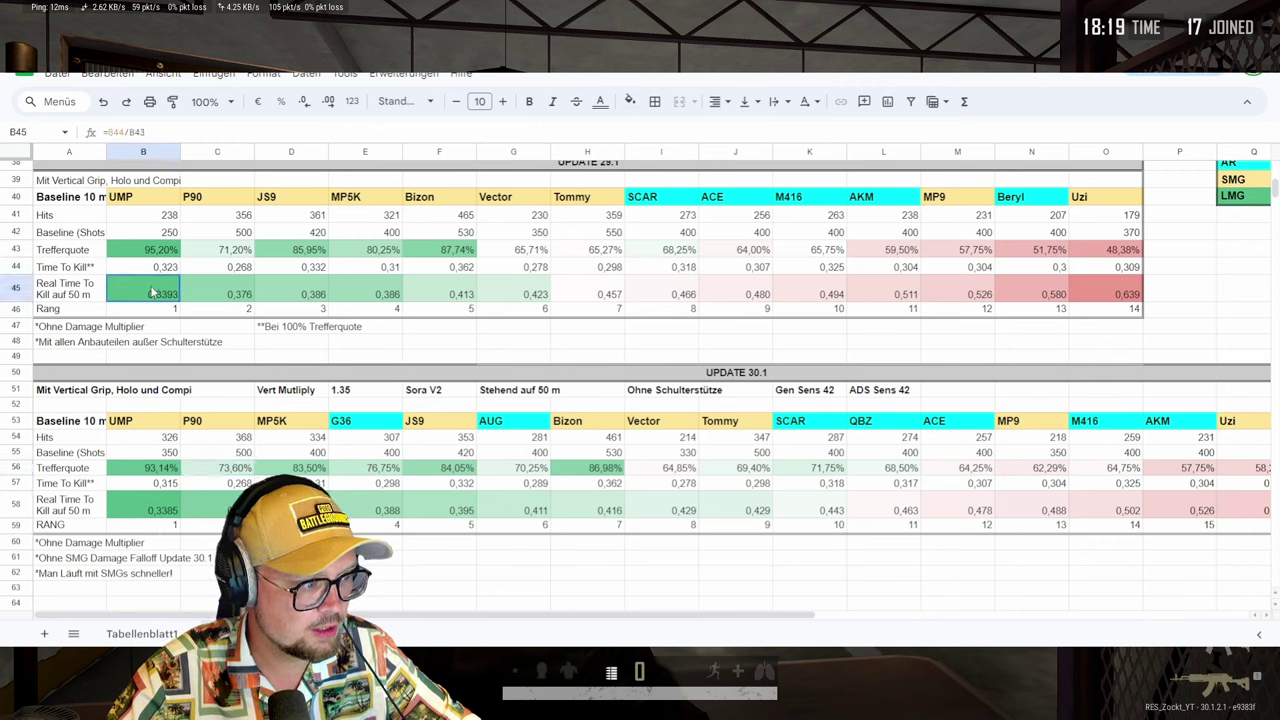
pyautogui.click(167, 511)
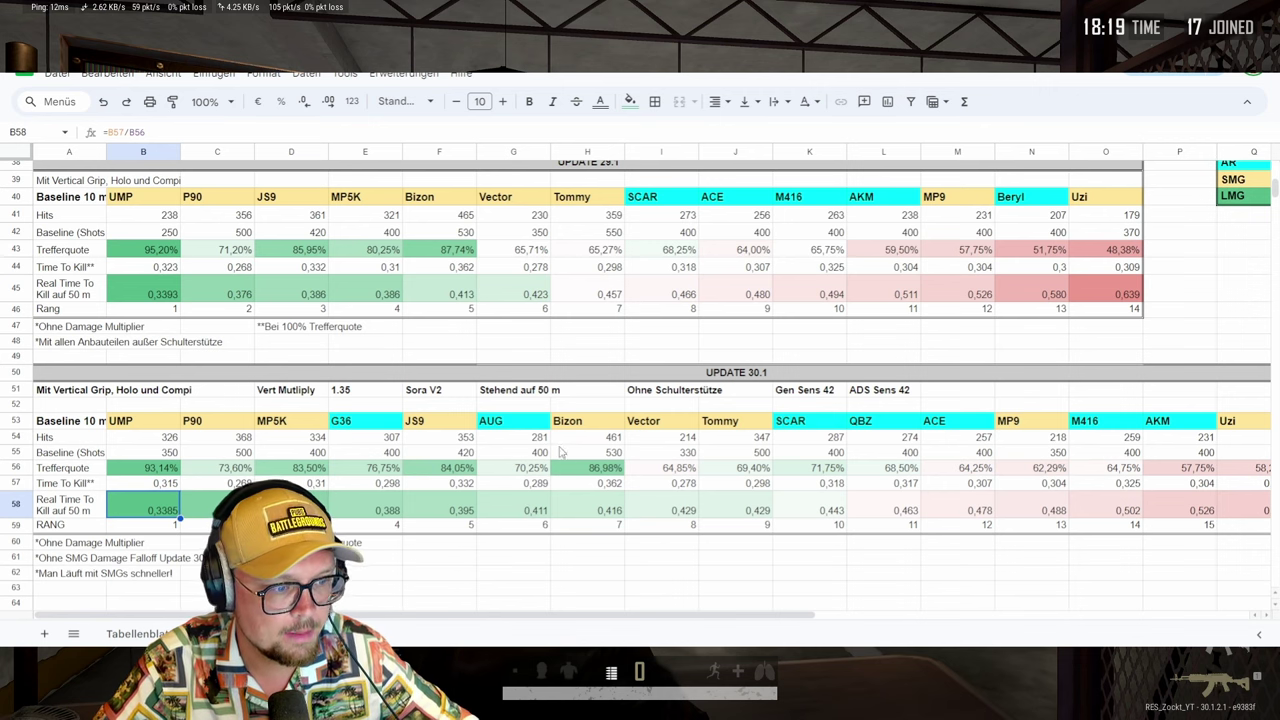
# - Compare the weapon order of the UPDATE 29.1 and UPDATE 30.1 tables across all their columns
pyautogui.scroll(2, 1200, 400)
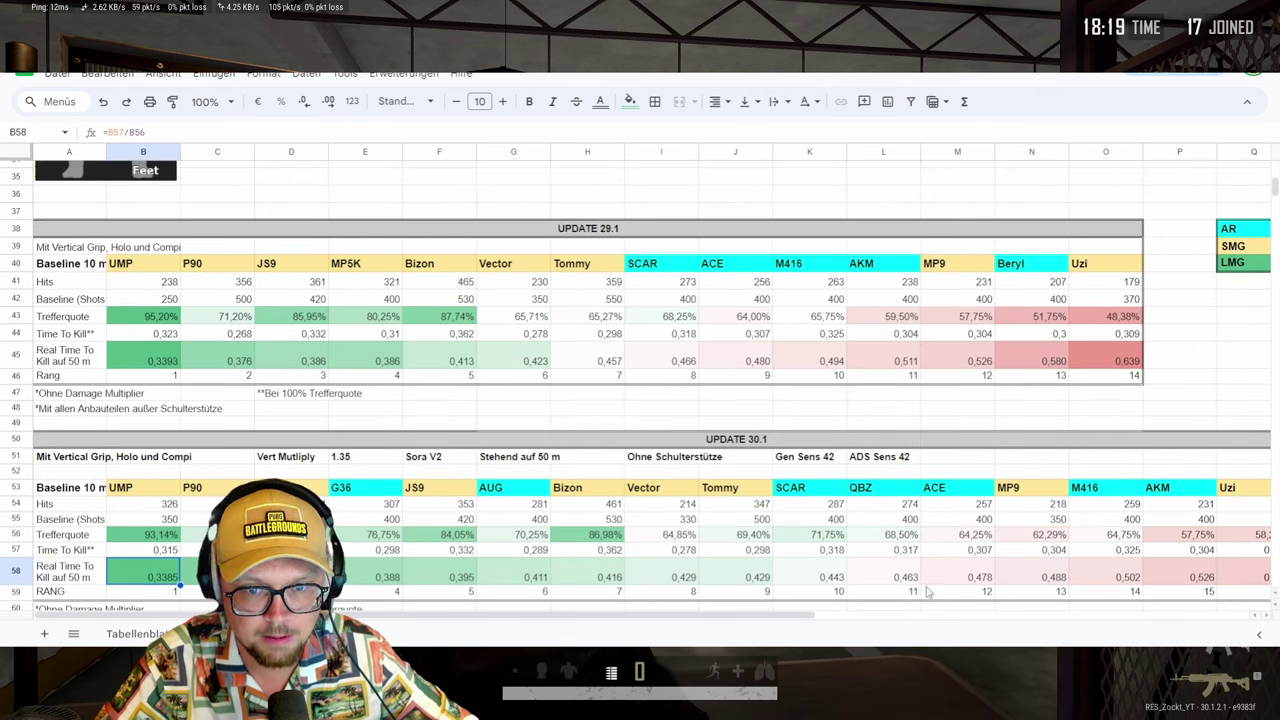
pyautogui.moveTo(717, 616); pyautogui.dragTo(765, 616)
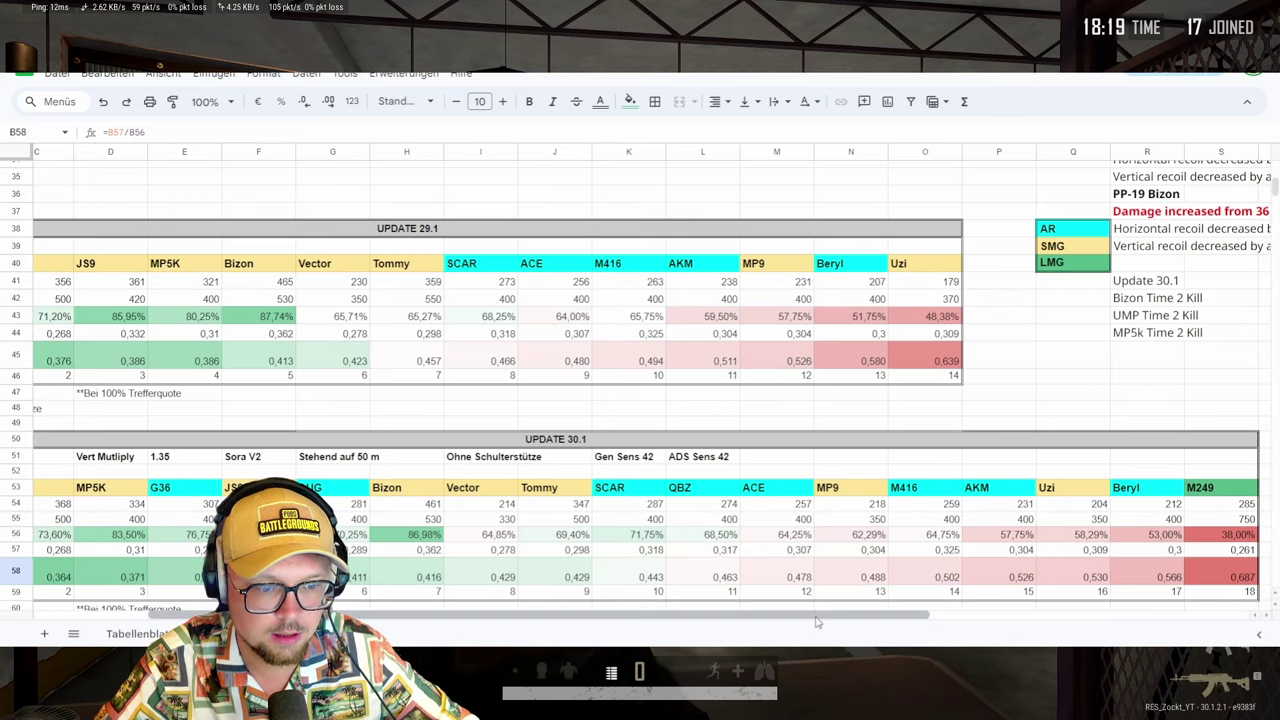
pyautogui.moveTo(815, 618); pyautogui.dragTo(655, 628)
pyautogui.scroll(-1, 573, 498)
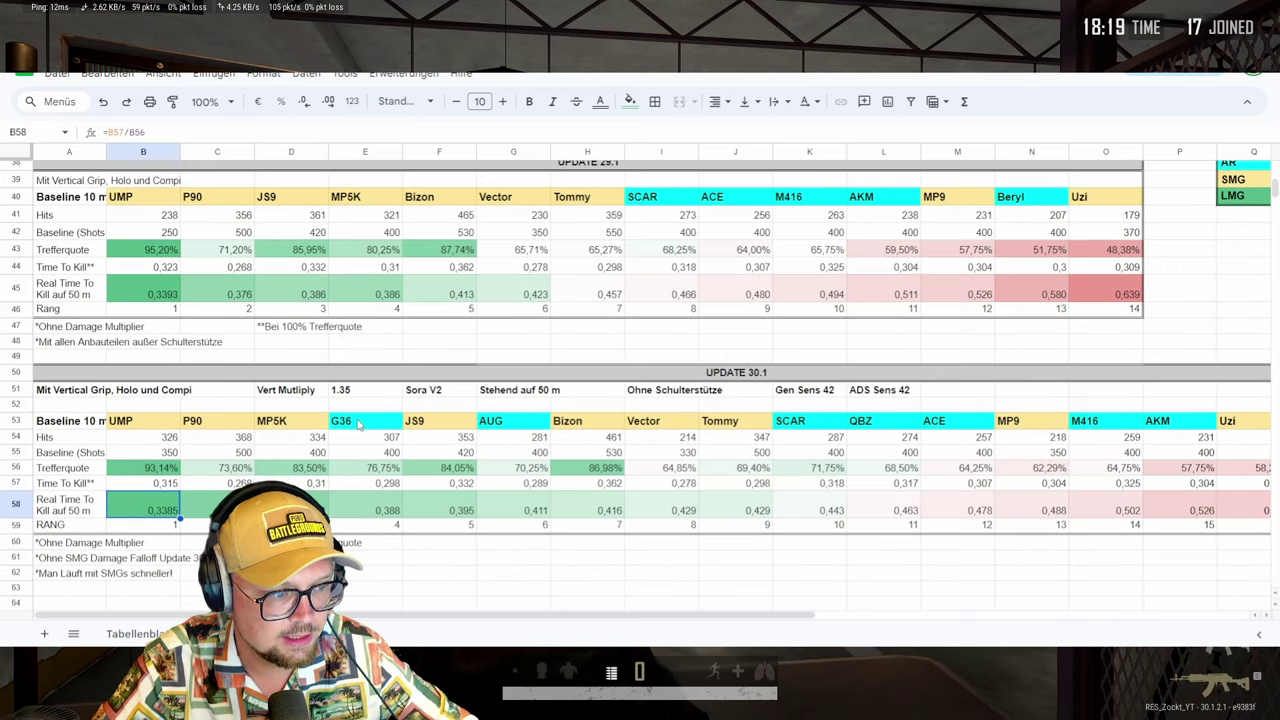
pyautogui.scroll(-1, 370, 418)
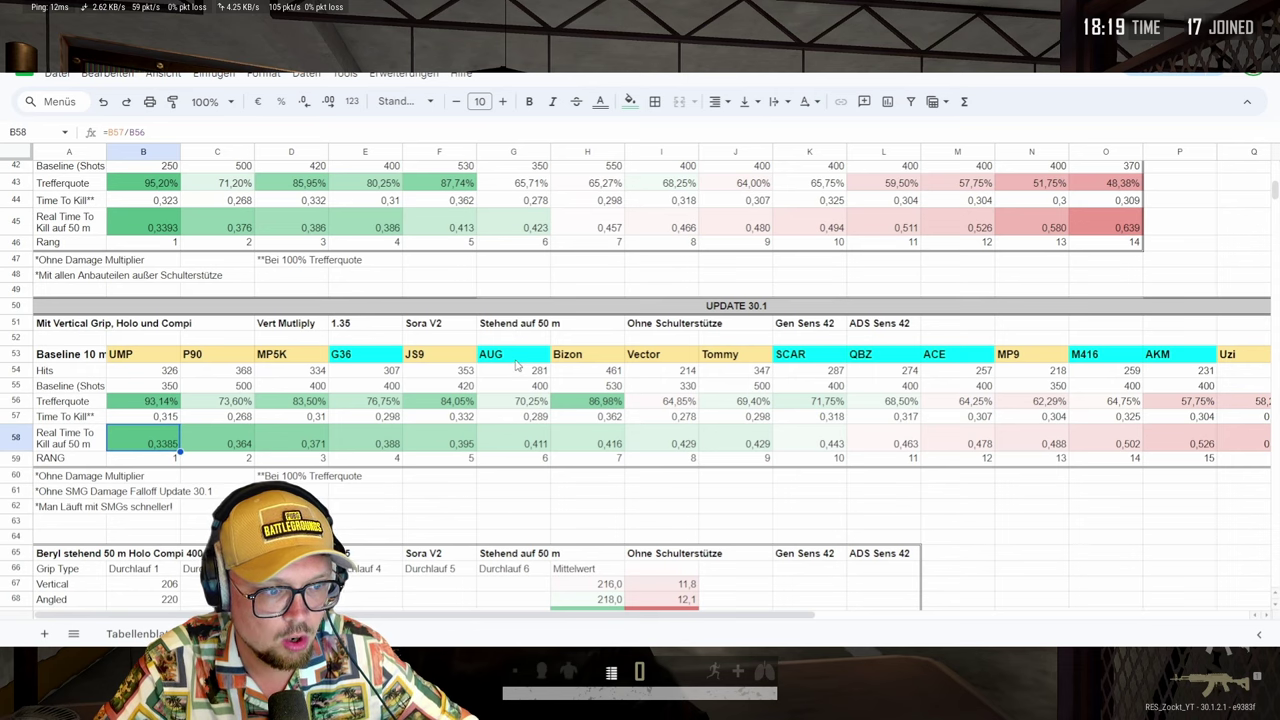
pyautogui.scroll(1, 585, 362)
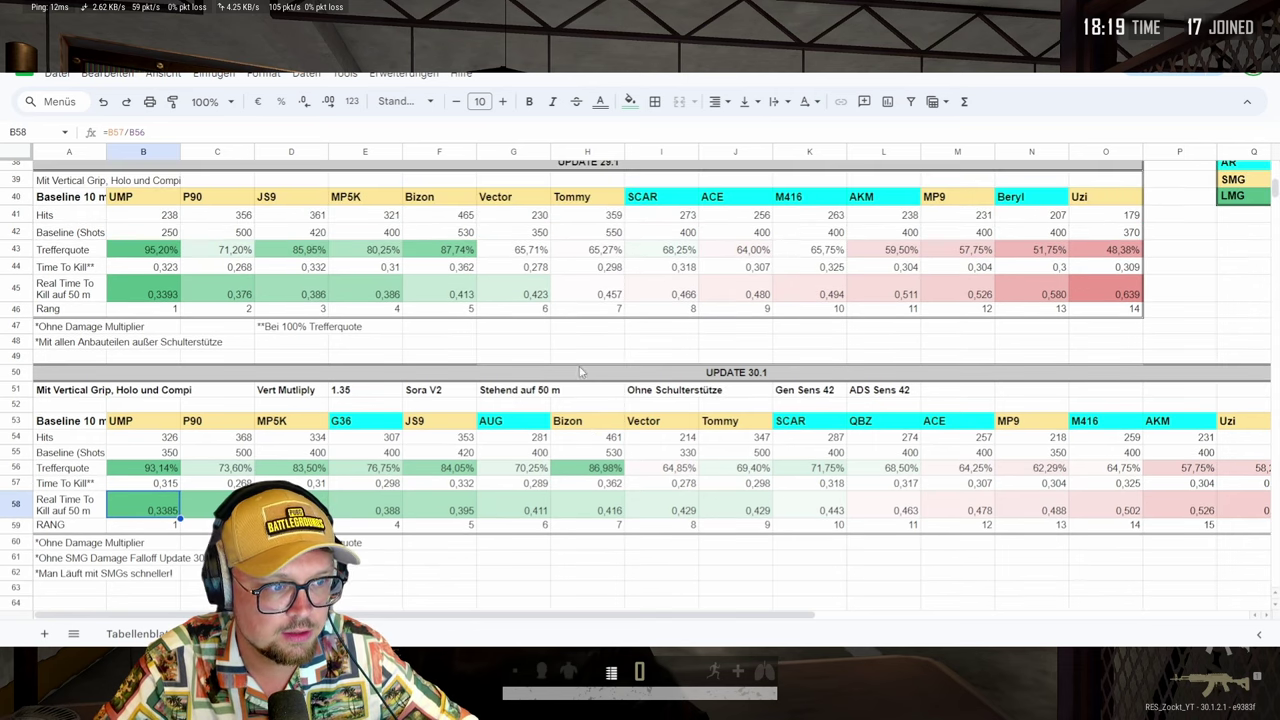
# - Highlight the 29.1 weapon names B40:H40, the 30.1 G36 cell and the 29.1 names F40:O40, and clear the highlight
pyautogui.moveTo(139, 198); pyautogui.dragTo(607, 201)
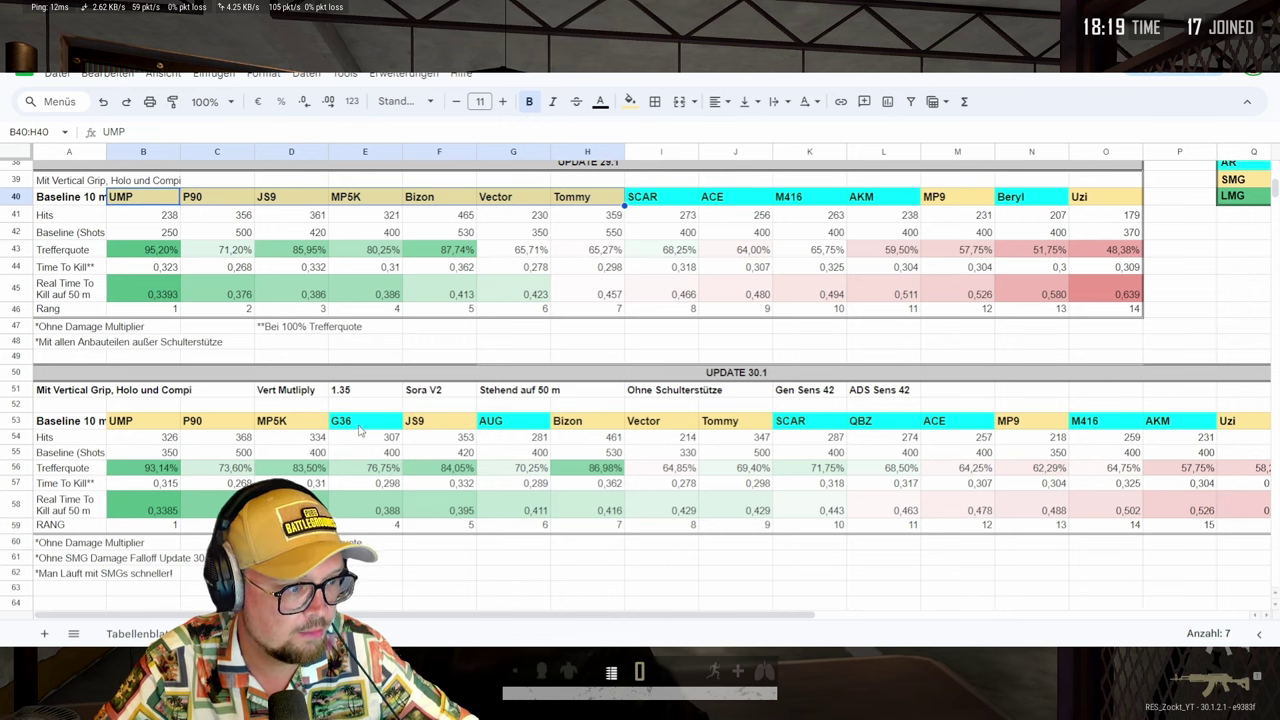
pyautogui.click(362, 426)
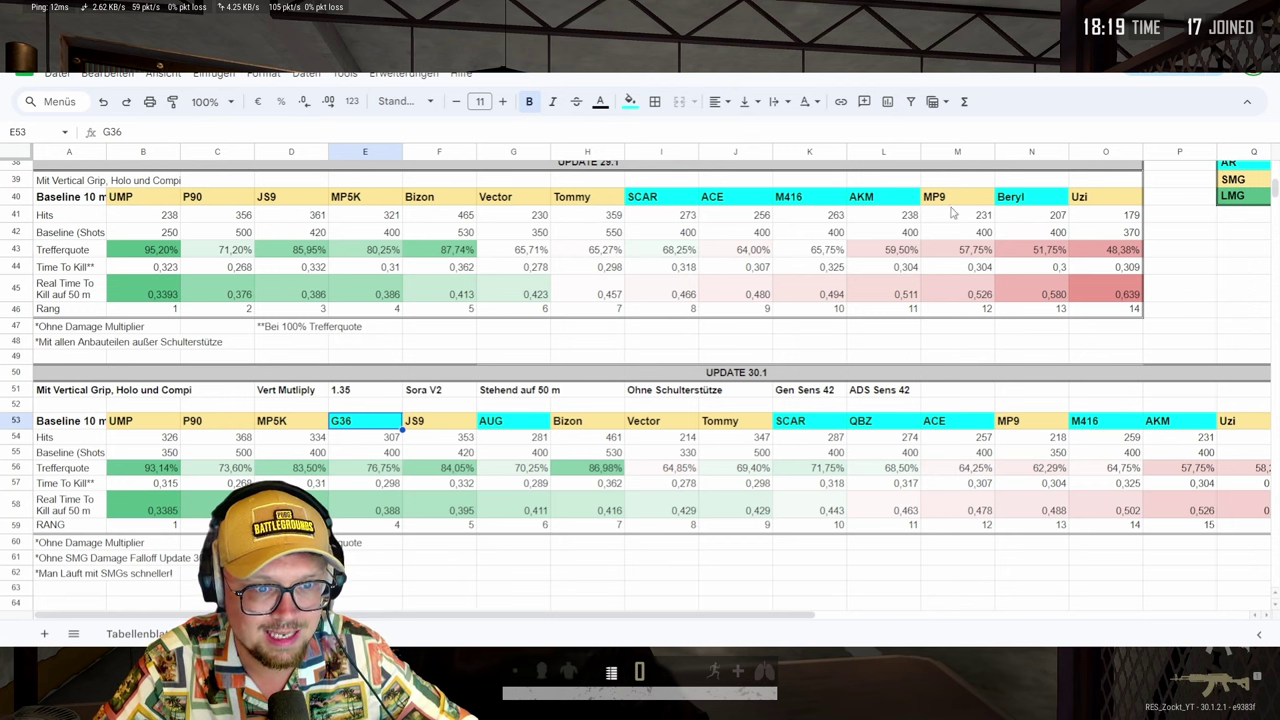
pyautogui.moveTo(468, 198); pyautogui.dragTo(1093, 198)
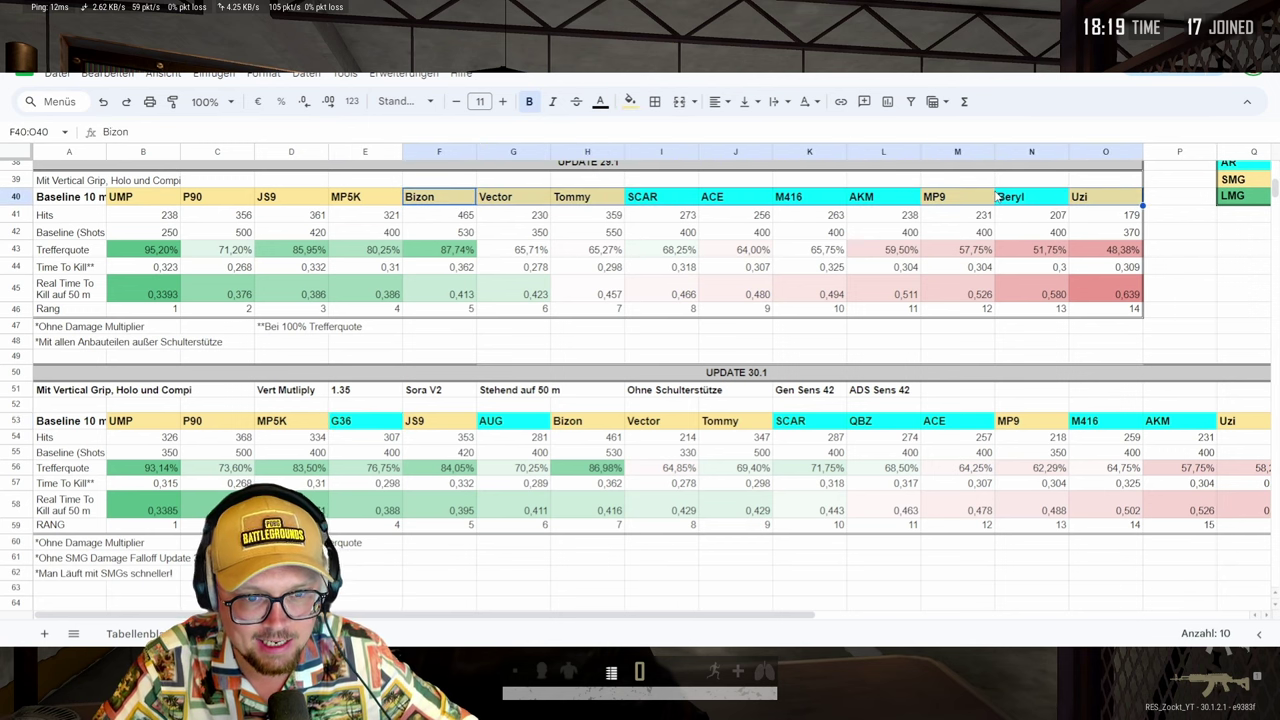
pyautogui.click(1178, 204)
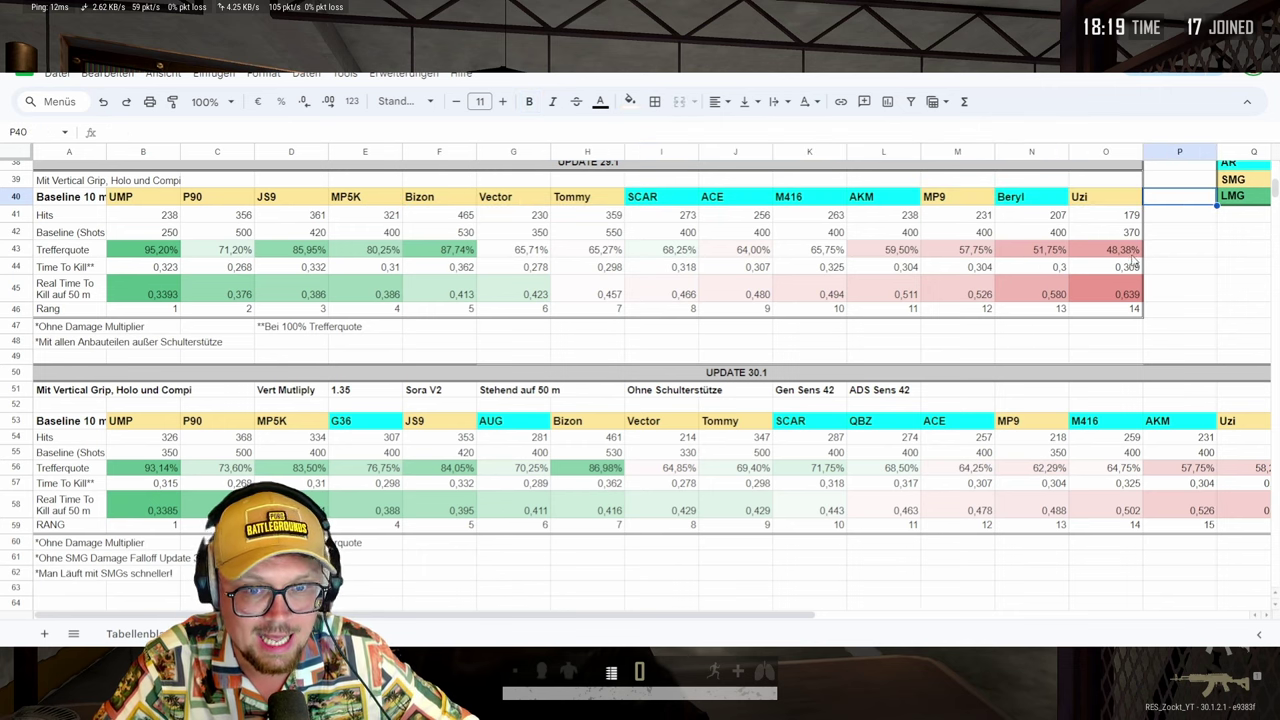
pyautogui.scroll(1, 603, 285)
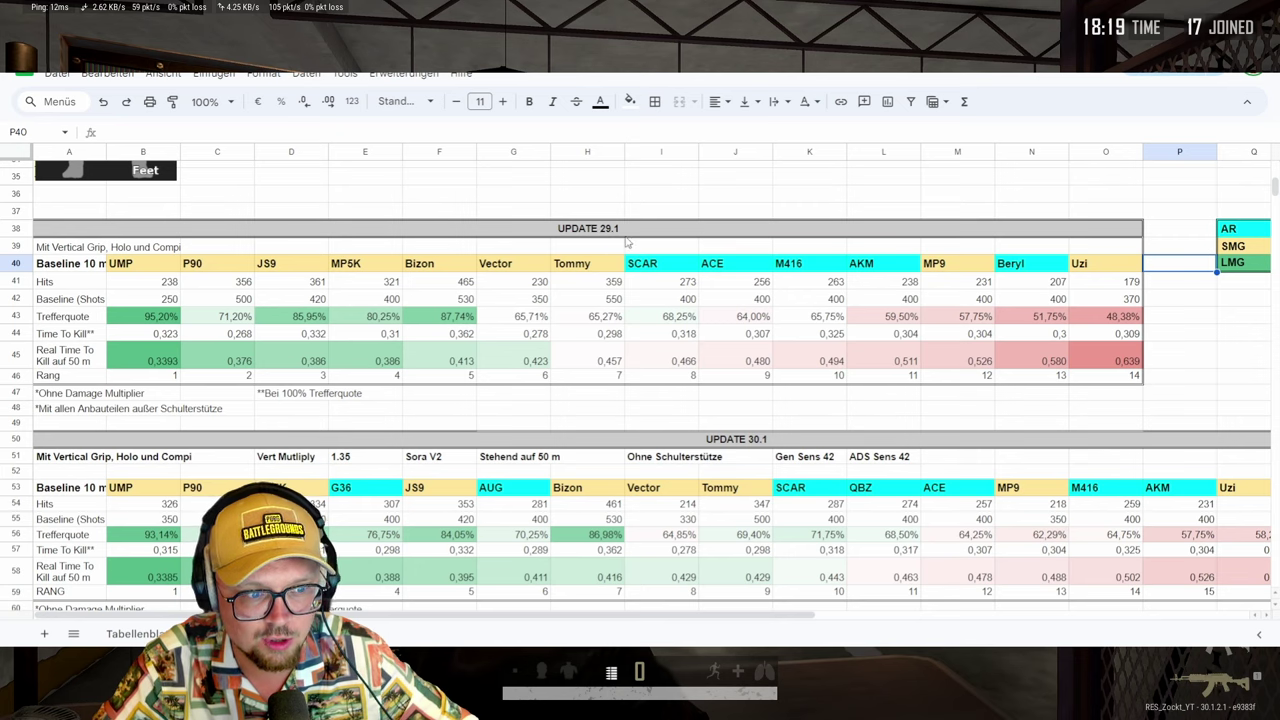
pyautogui.scroll(-1, 629, 243)
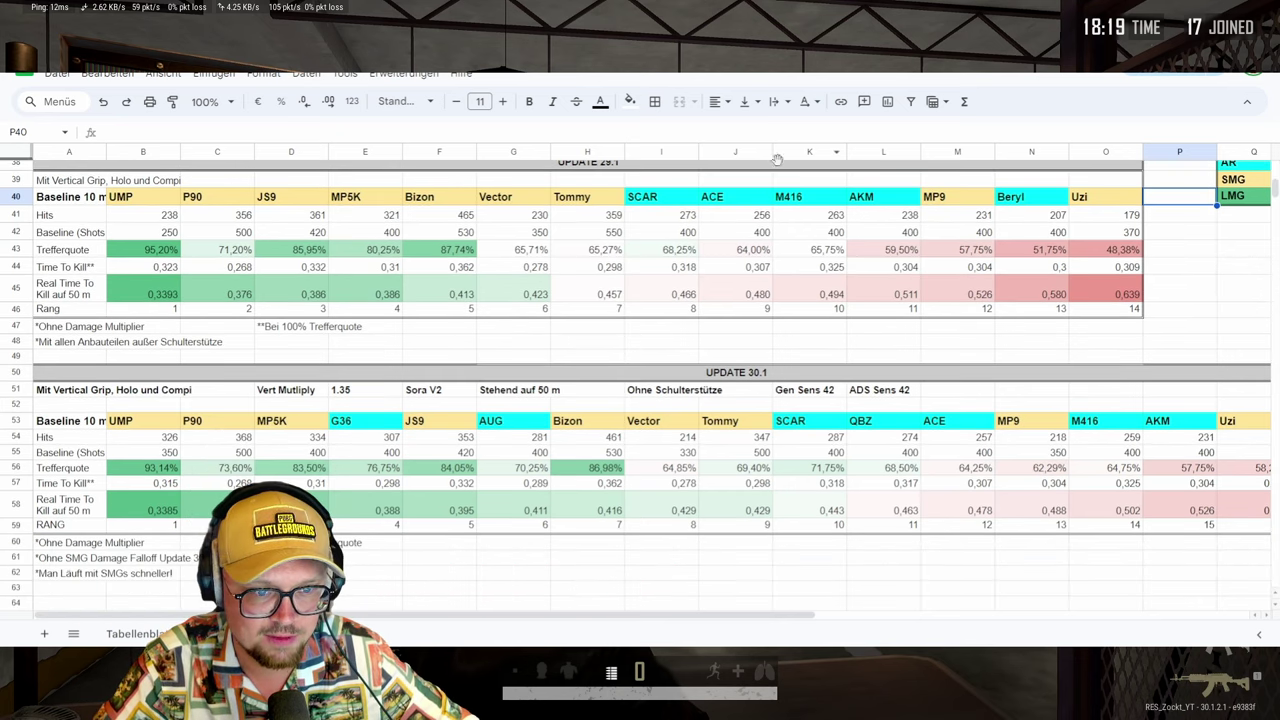
# - Examine the UPDATE 30.1 Trefferquote values for the MP9, Uzi and M249 in cells N56, Q56 and S56
pyautogui.scroll(1, 818, 244)
pyautogui.scroll(-1, 610, 262)
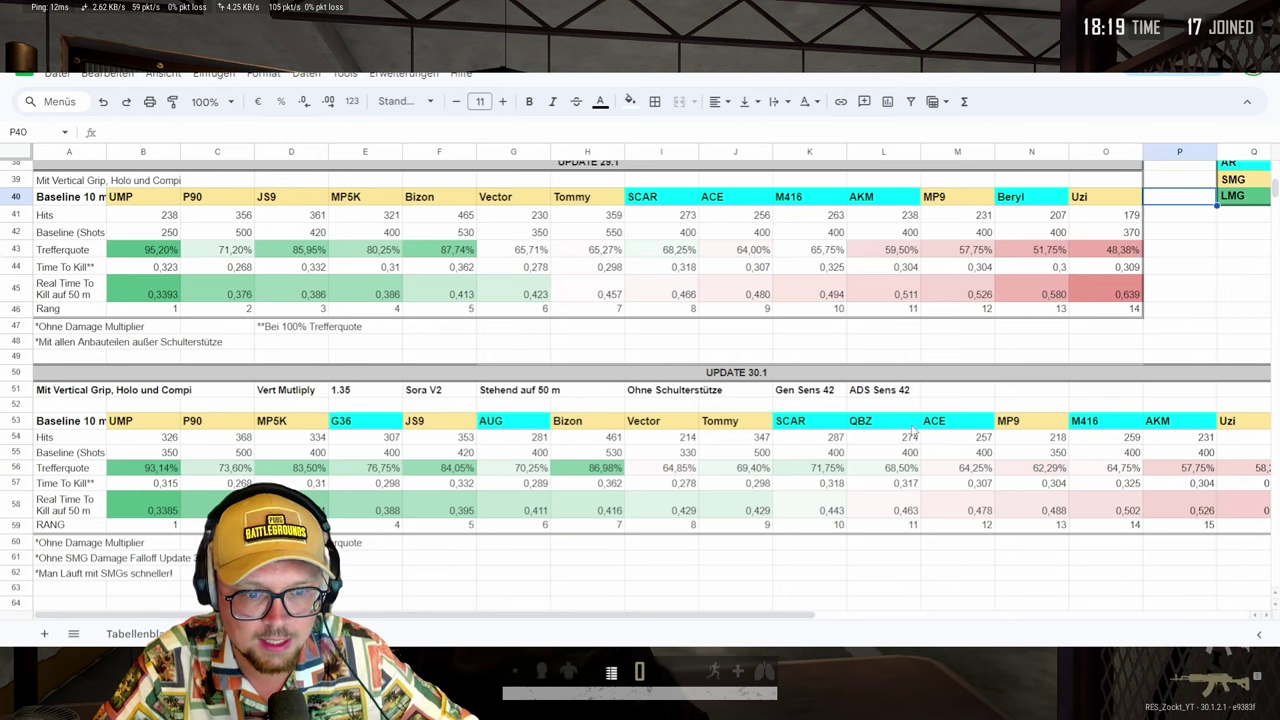
pyautogui.moveTo(748, 618); pyautogui.dragTo(813, 618)
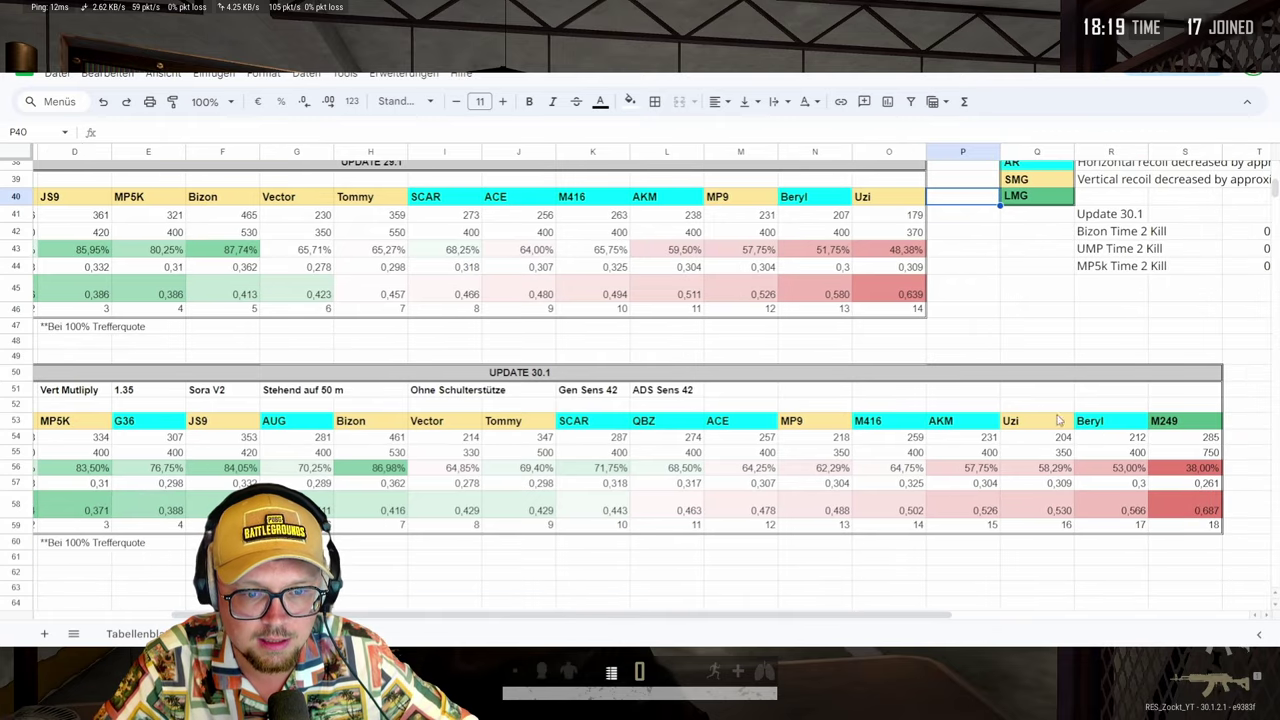
pyautogui.click(802, 472)
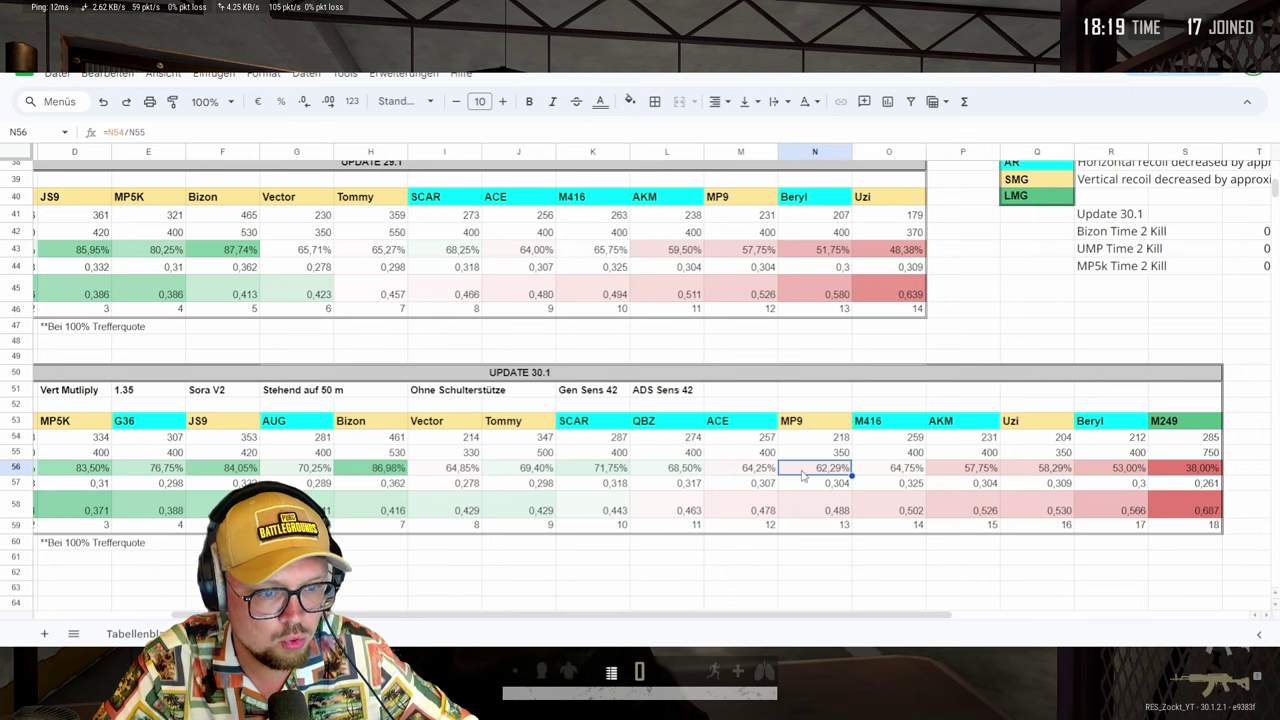
pyautogui.click(1042, 472)
pyautogui.moveTo(898, 620); pyautogui.dragTo(857, 617)
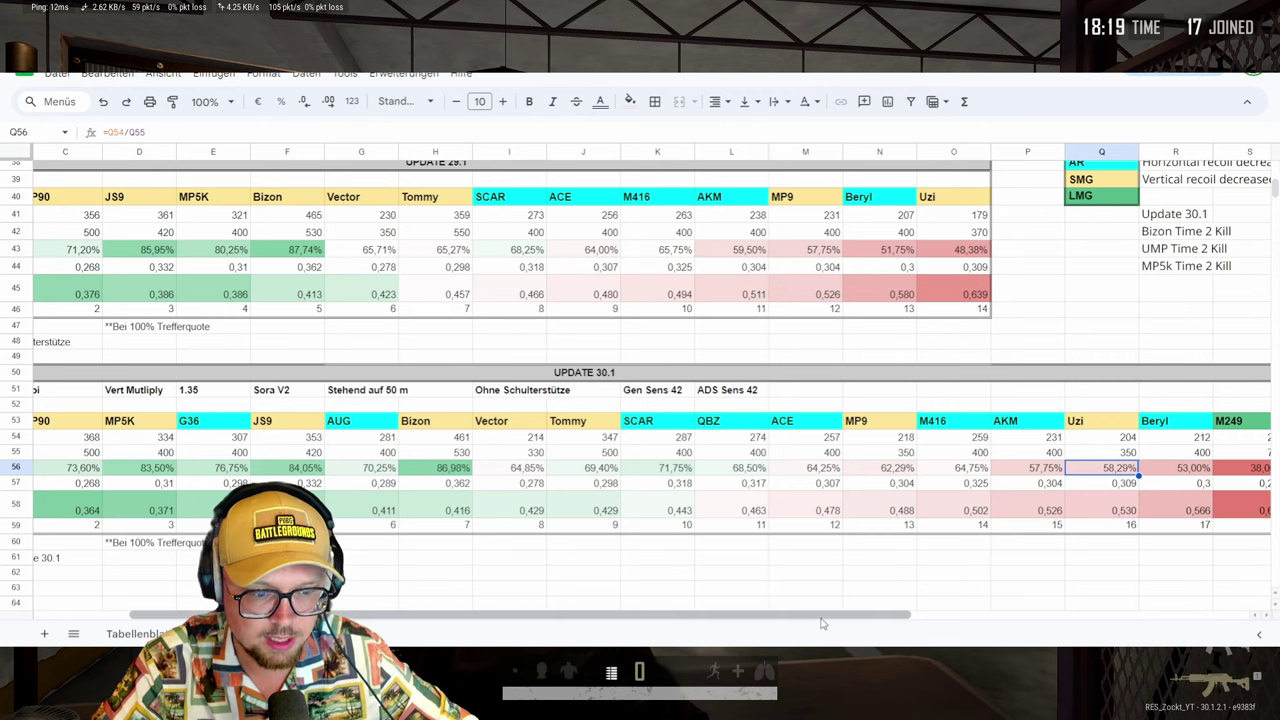
pyautogui.moveTo(823, 617); pyautogui.dragTo(870, 627)
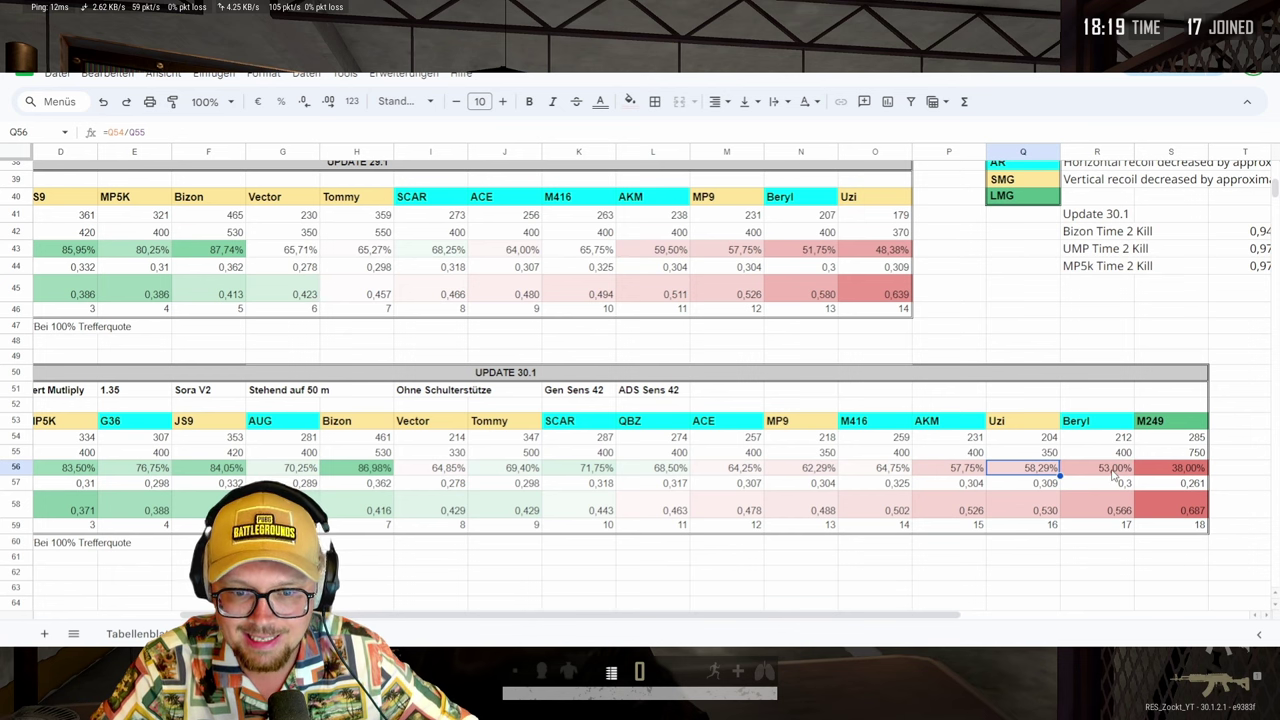
pyautogui.click(1183, 474)
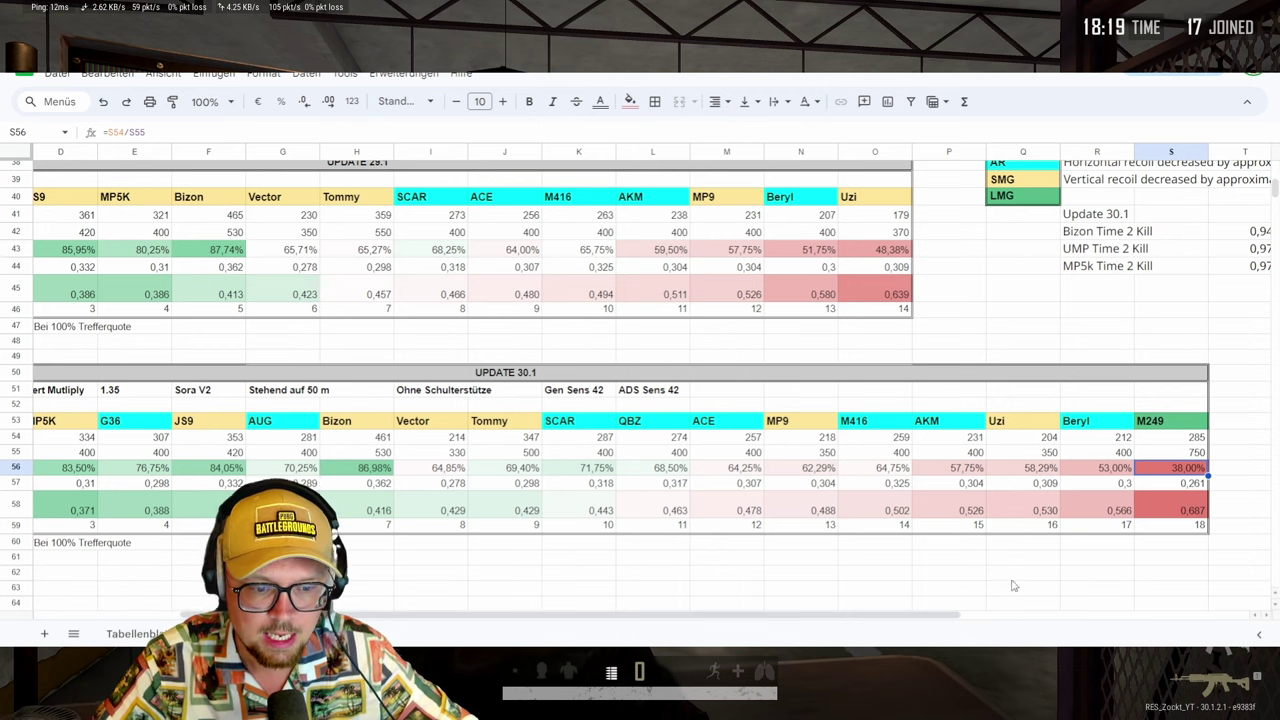
# - Review the UPDATE 30.1 test setup in cells A51, D51 and E51, covering the attachments and the vertical multiplier
pyautogui.moveTo(908, 624); pyautogui.dragTo(494, 590)
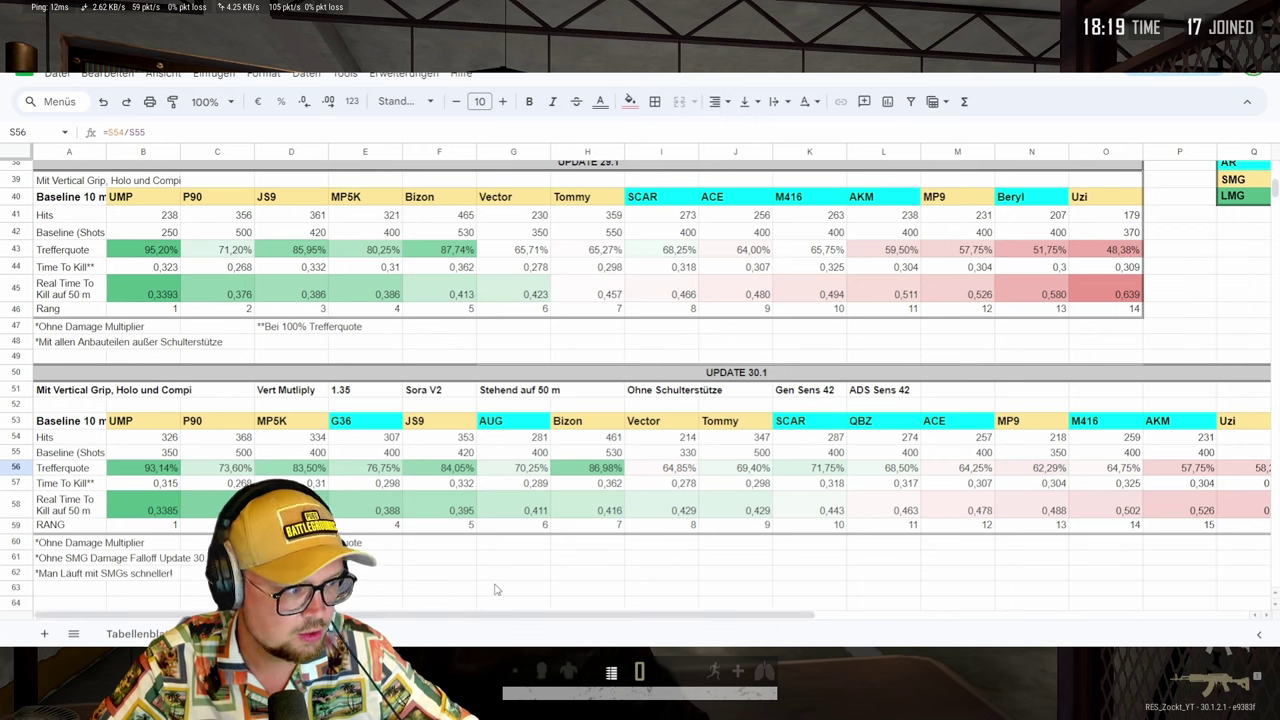
pyautogui.click(50, 395)
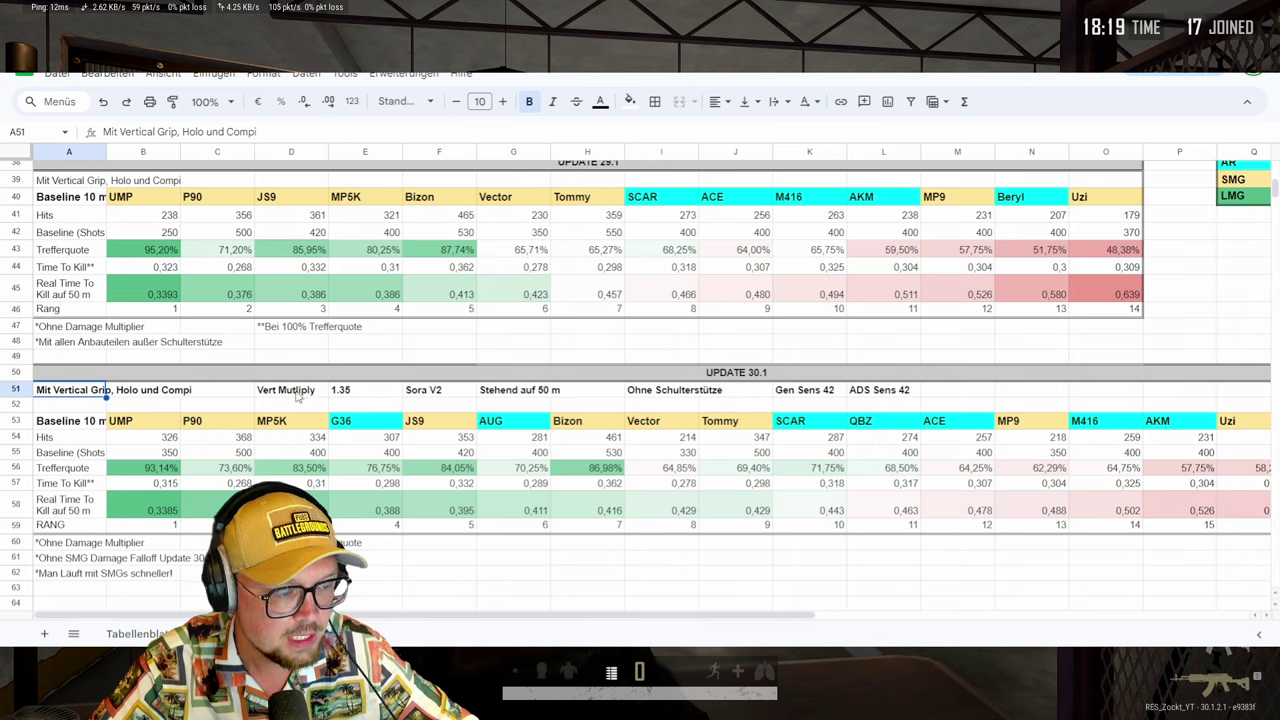
pyautogui.click(297, 395)
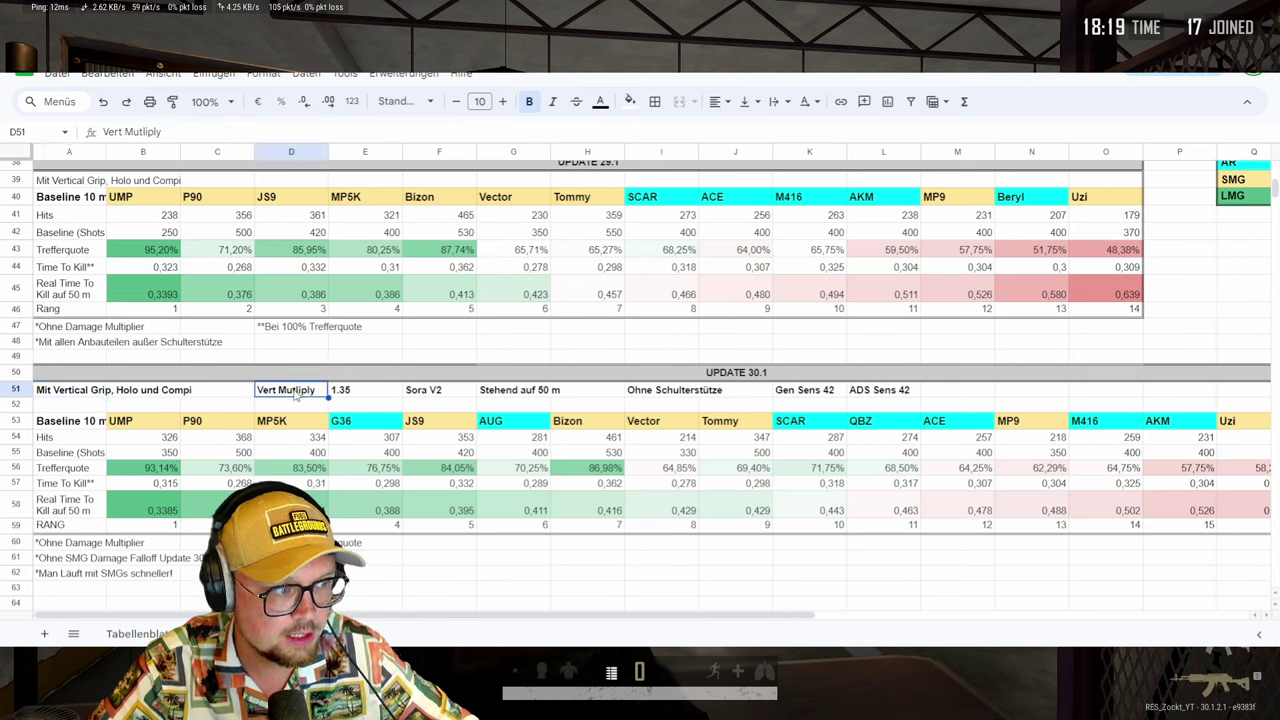
pyautogui.click(362, 398)
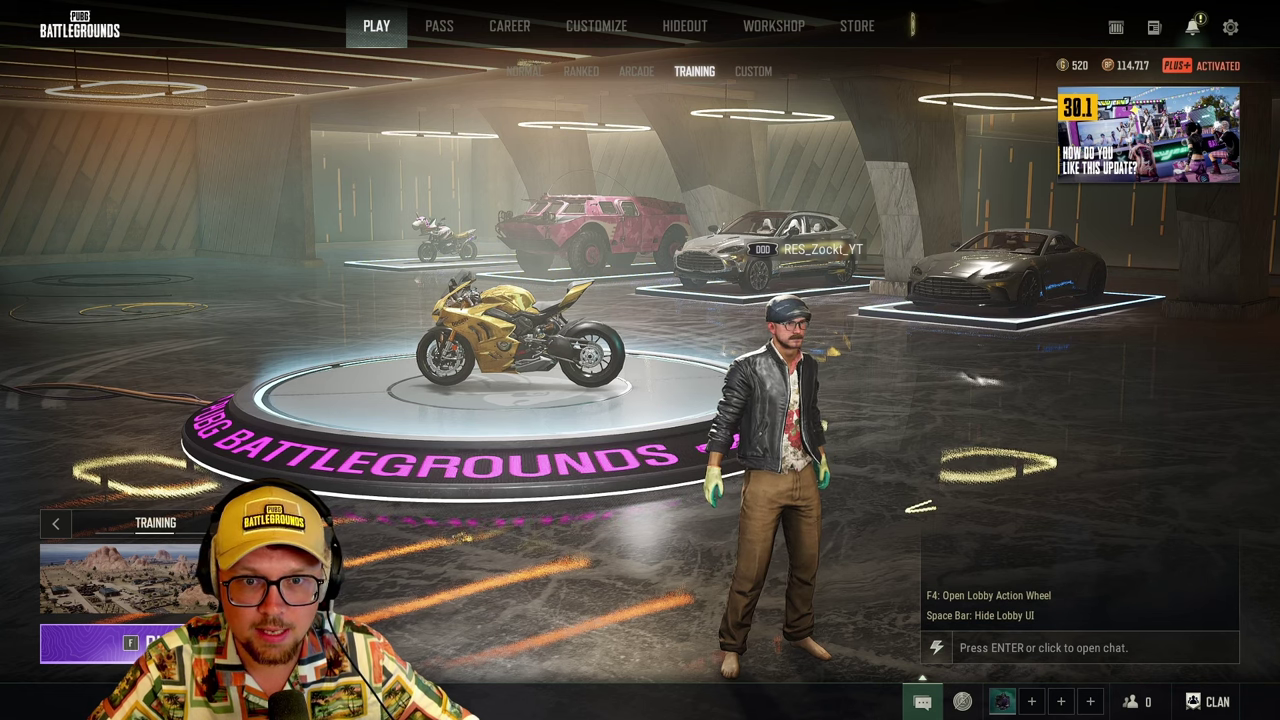
# - Switch to PUBG: Battlegrounds and open the game's settings from the lobby
pyautogui.click(1230, 30)
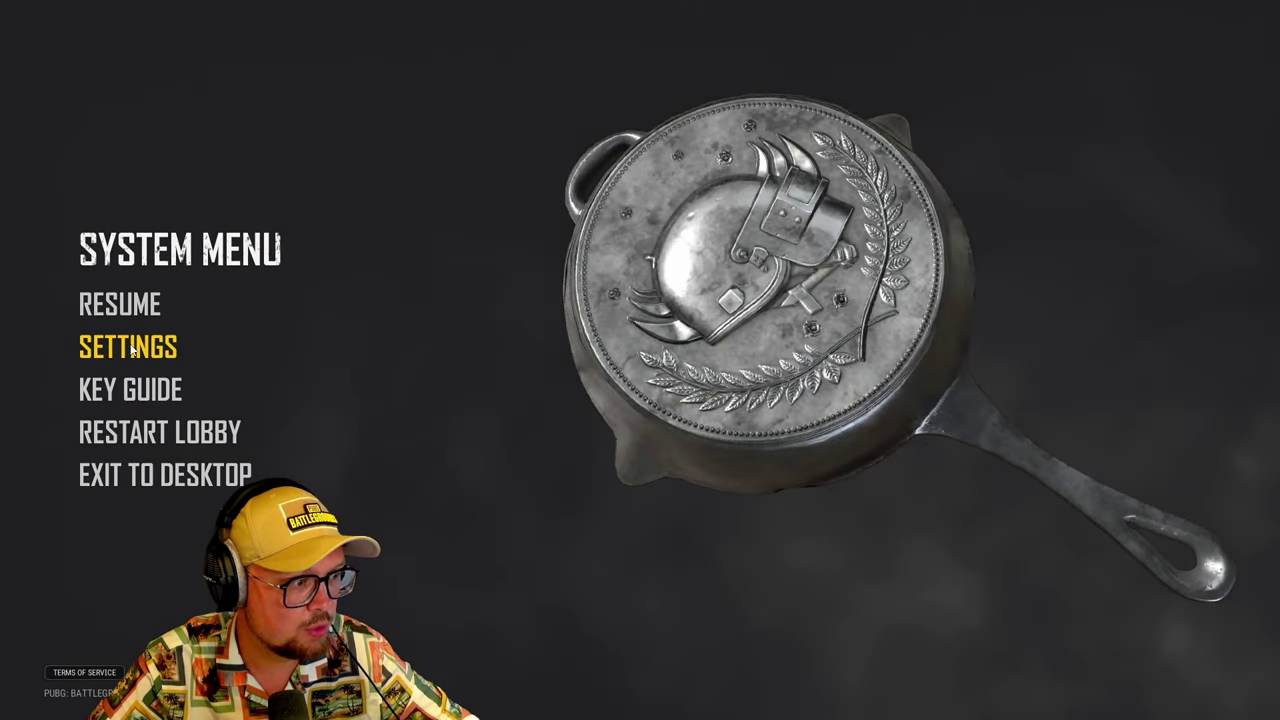
pyautogui.click(160, 342)
pyautogui.click(616, 94)
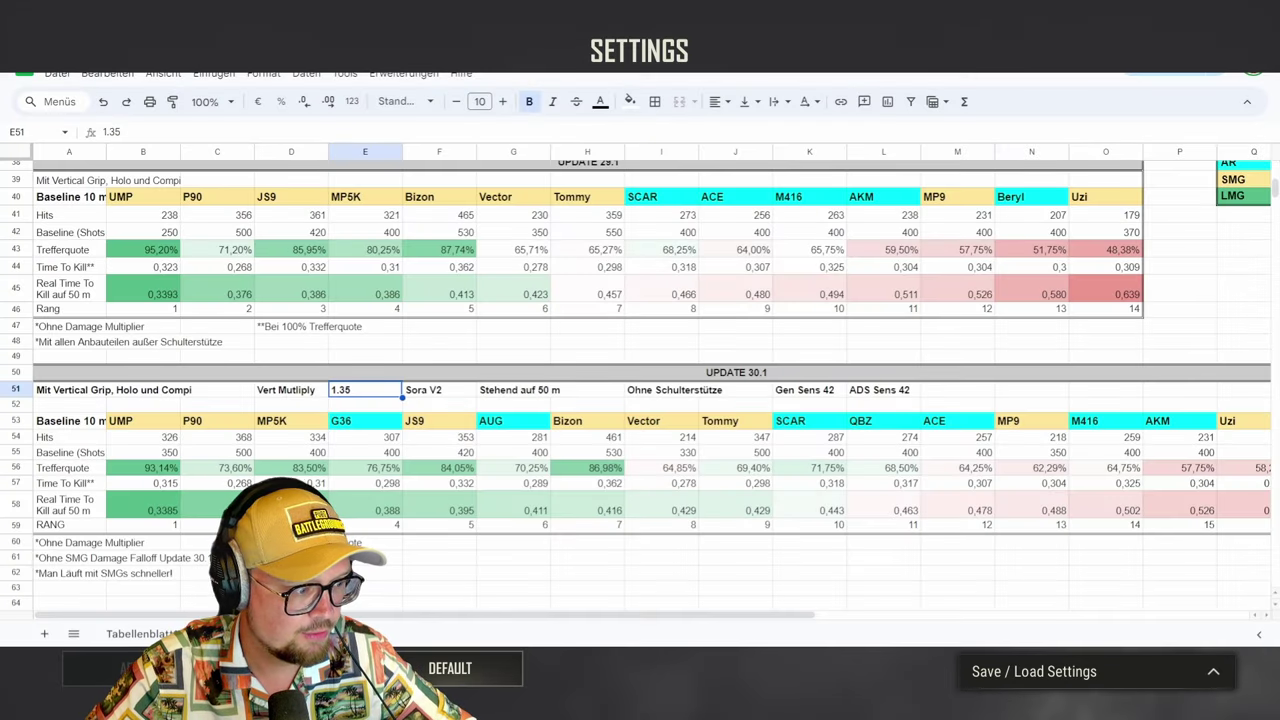
# - Examine the Beryl vertical sensitivity tests on sheet Tabellenblatt1 and highlight the no-attachment hit rates for 135 to 185 in B8:G8
pyautogui.click(140, 634)
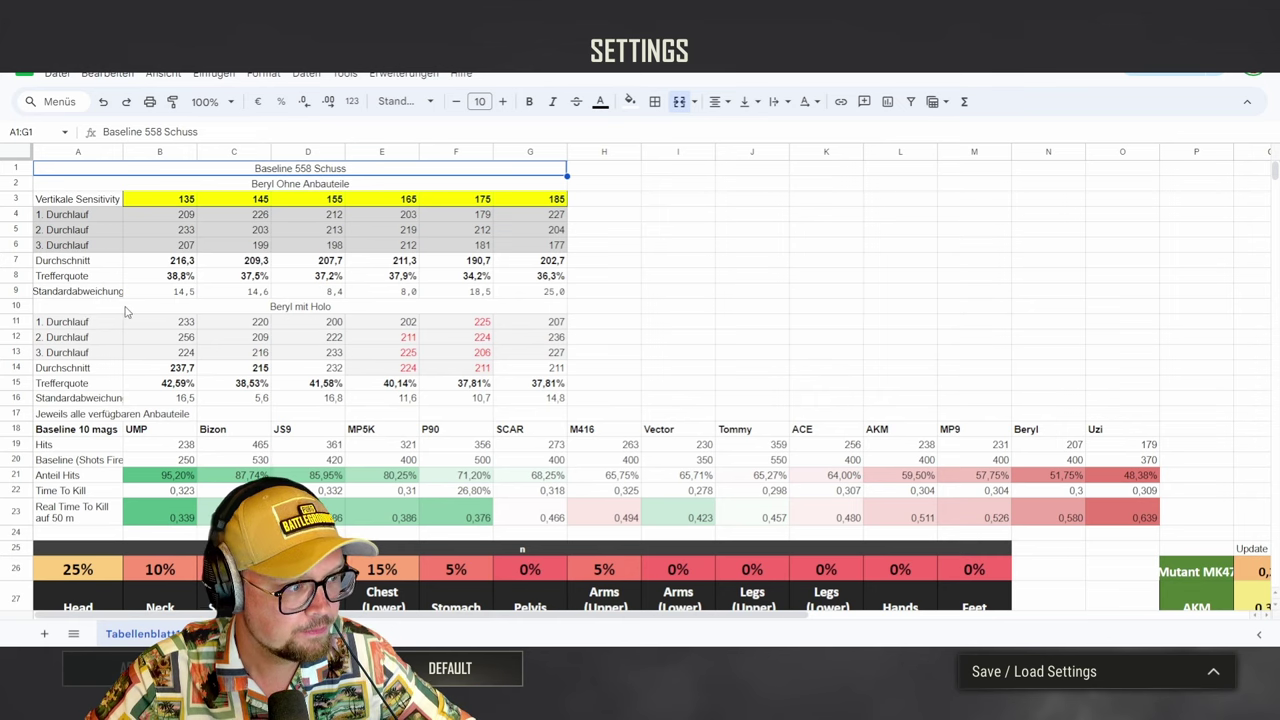
pyautogui.scroll(-3, 138, 308)
pyautogui.scroll(-5, 145, 308)
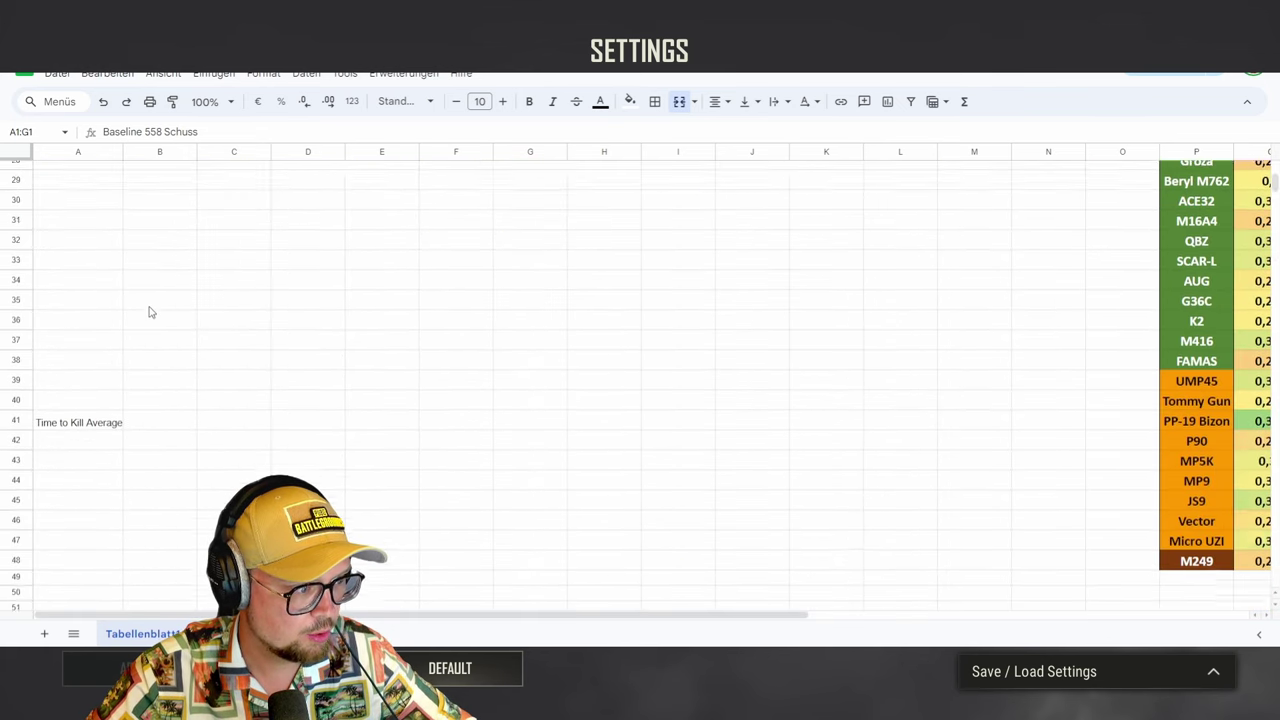
pyautogui.scroll(5, 145, 308)
pyautogui.scroll(2, 118, 342)
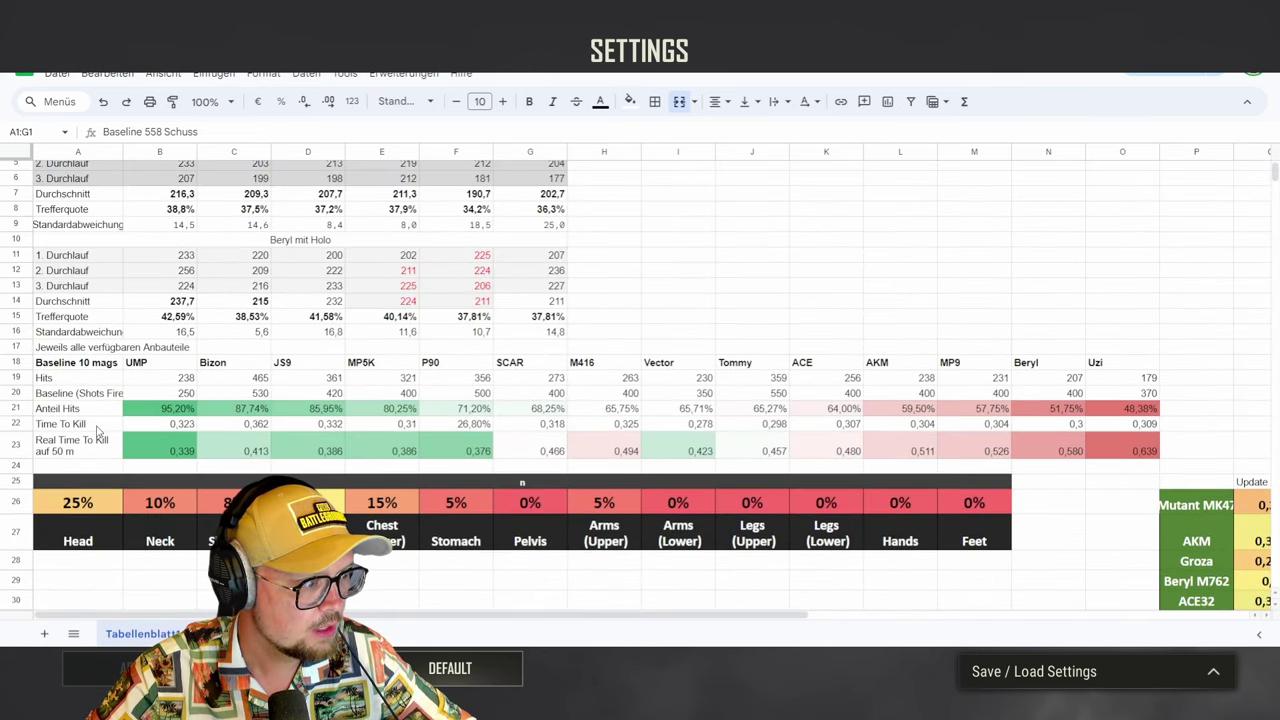
pyautogui.scroll(2, 130, 413)
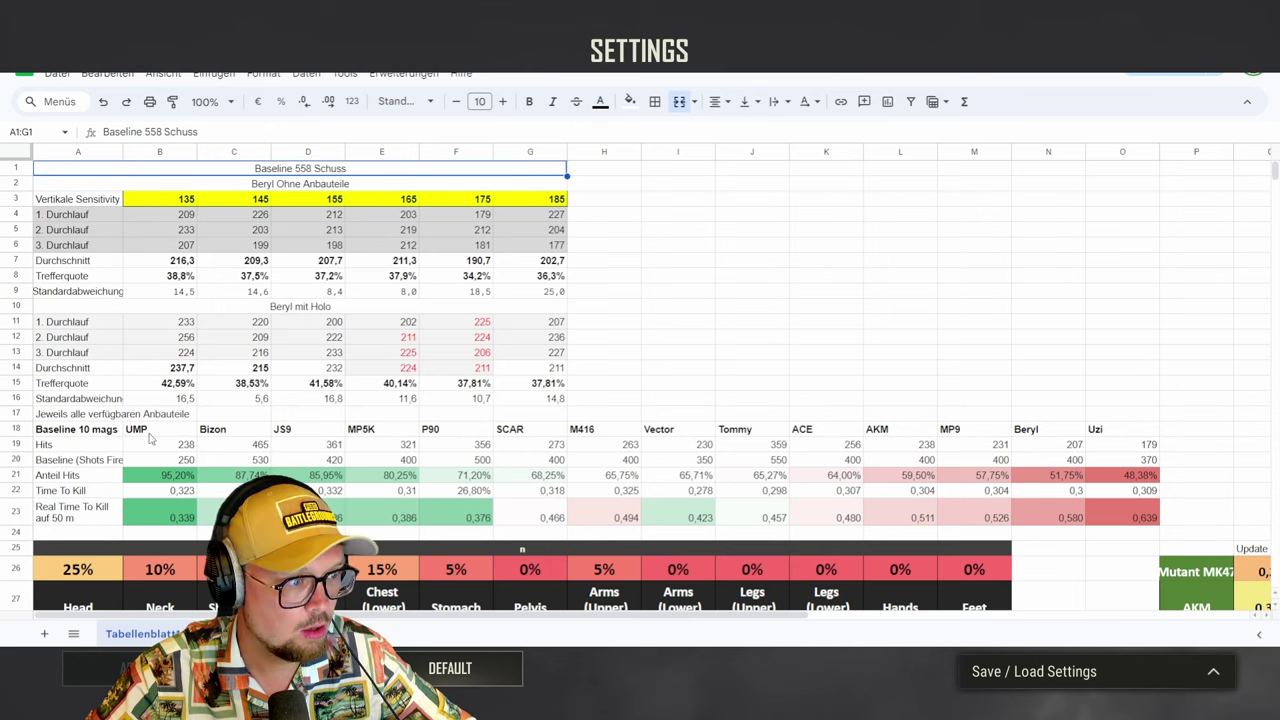
pyautogui.hscroll(8, 650, 380)
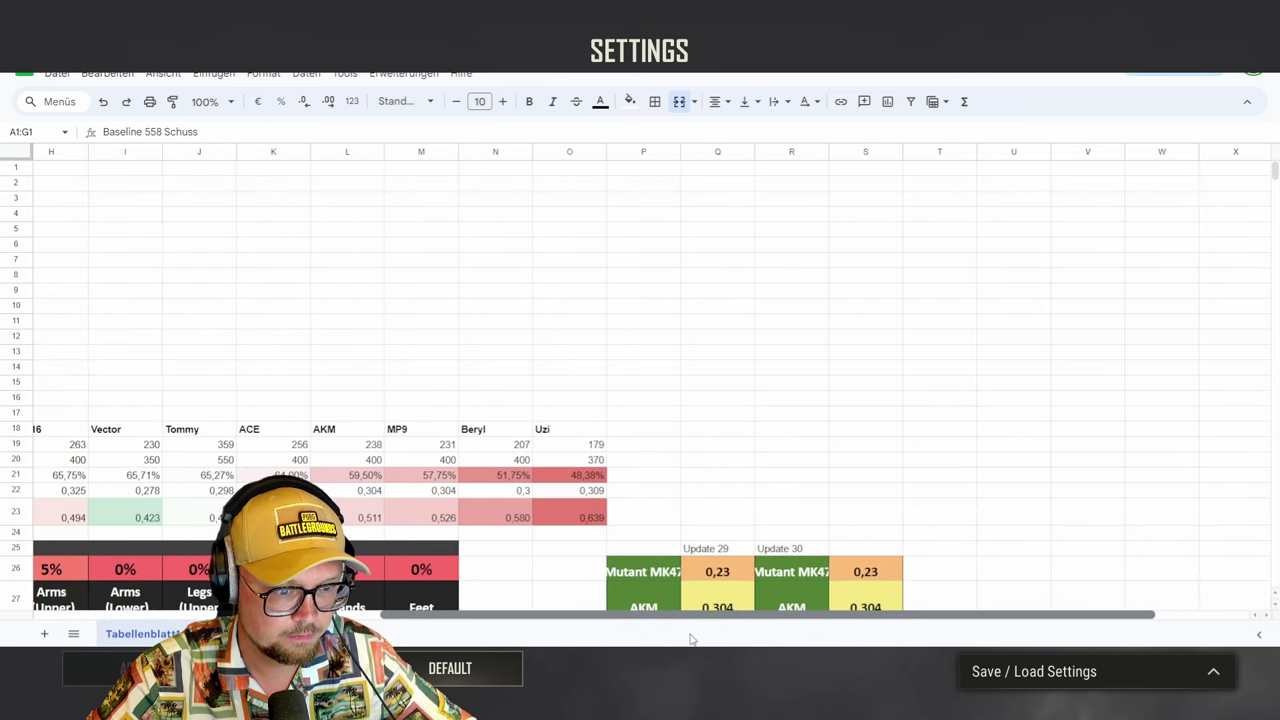
pyautogui.hscroll(-8, 650, 380)
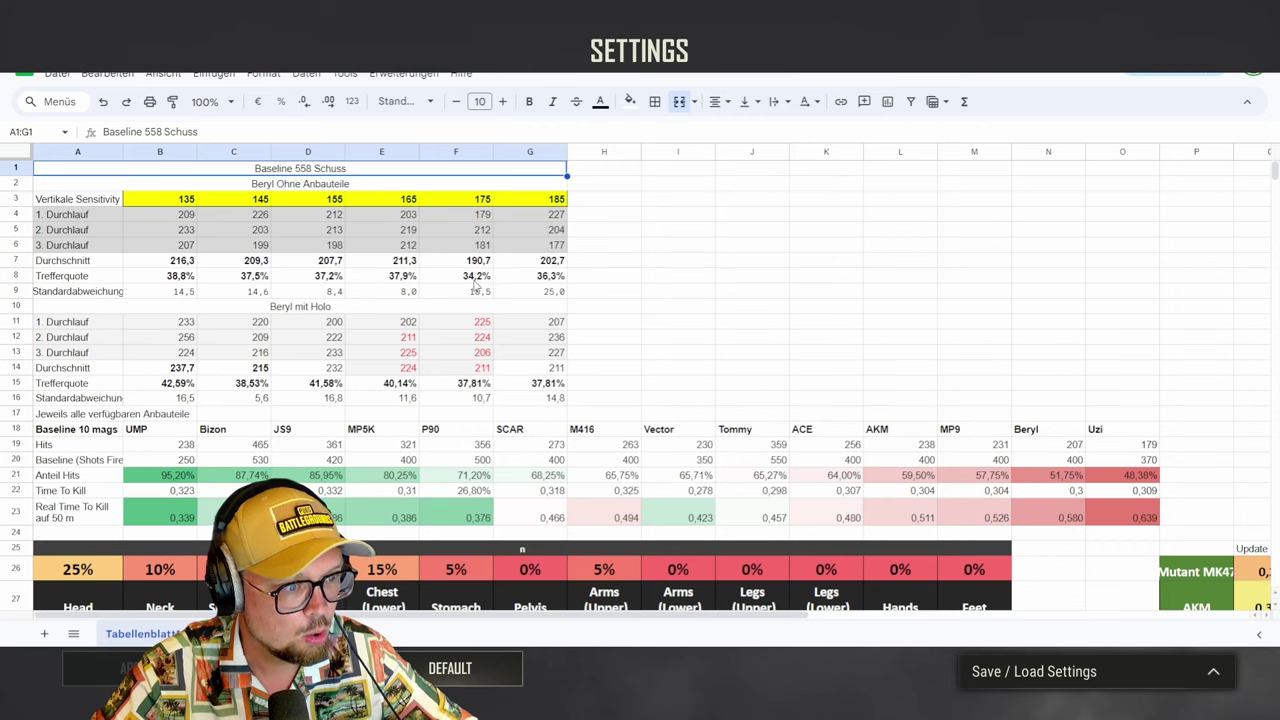
pyautogui.click(153, 276)
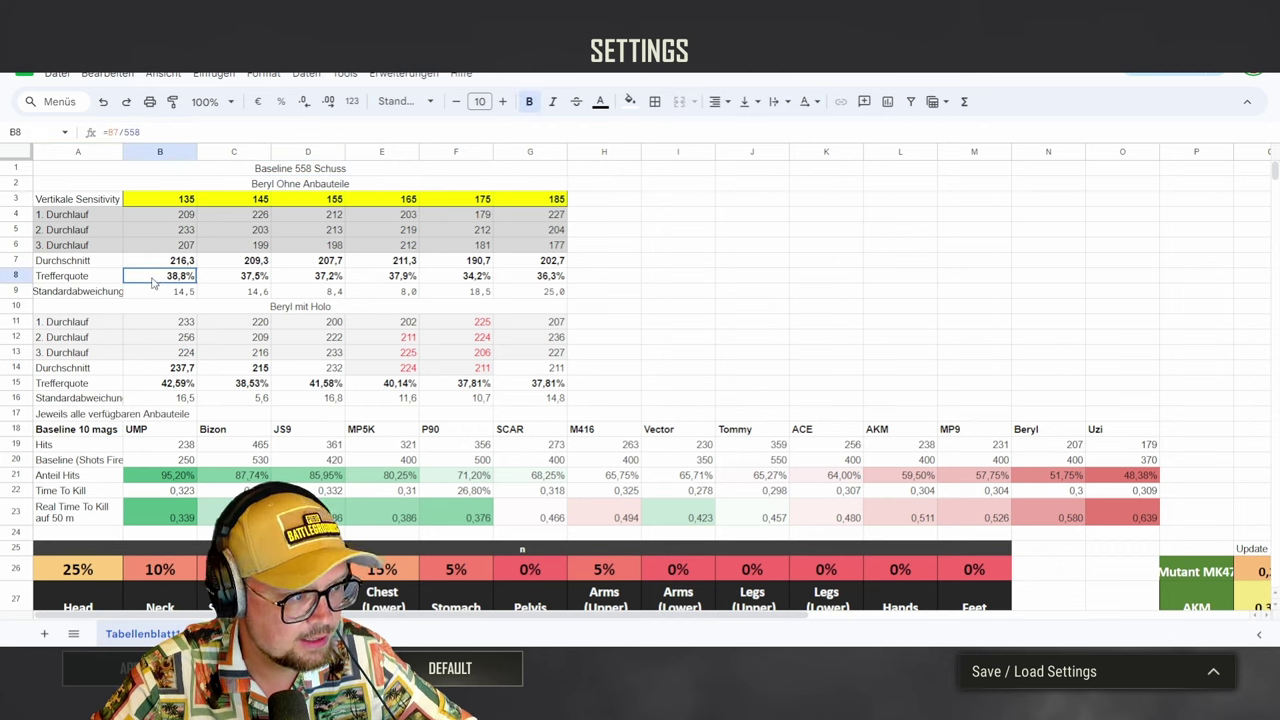
pyautogui.moveTo(153, 282); pyautogui.dragTo(556, 284)
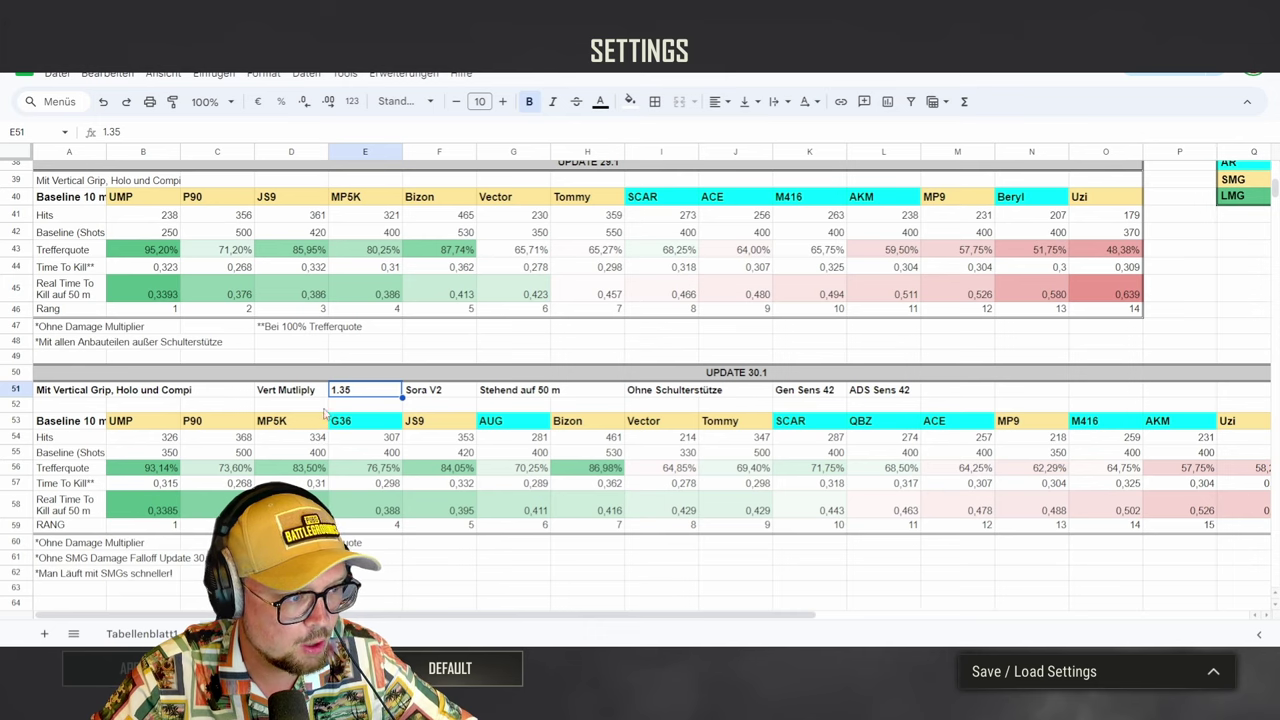
# - Return to the update comparison sheet and review the 30.1 setup cells Sora V2, Gen Sens 42 and ADS Sens 42
pyautogui.scroll(-1, 323, 414)
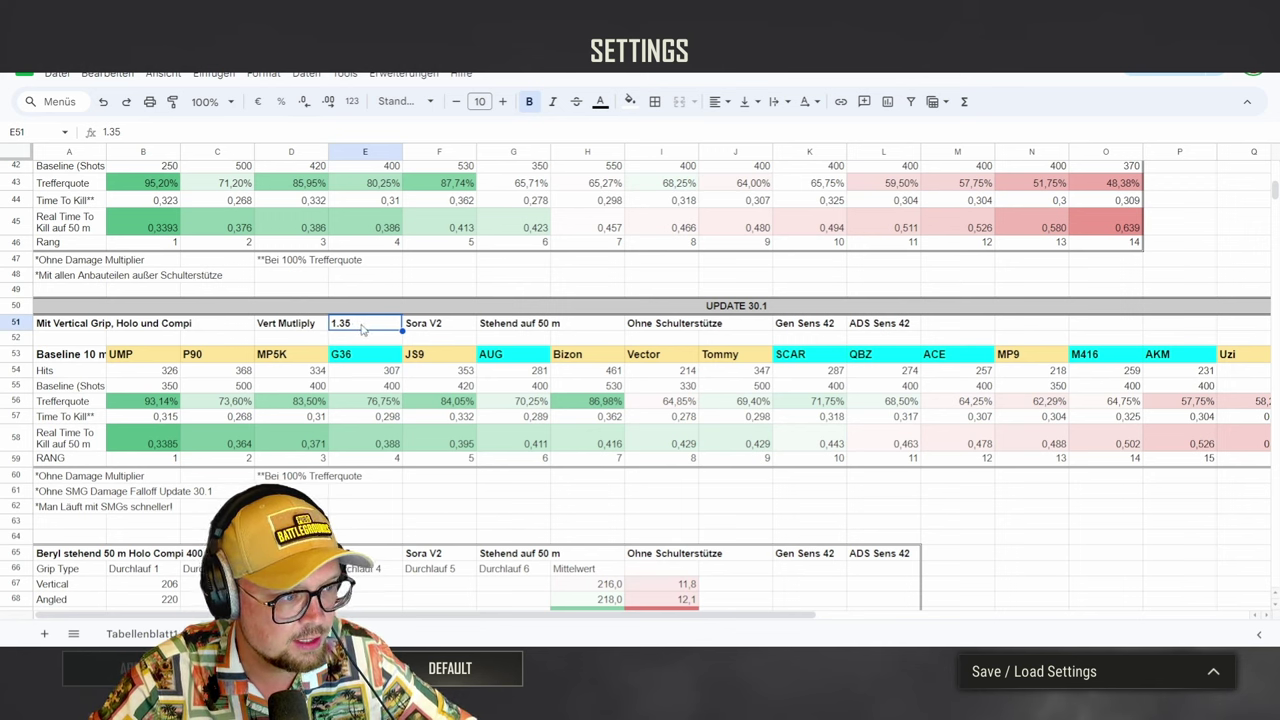
pyautogui.click(420, 326)
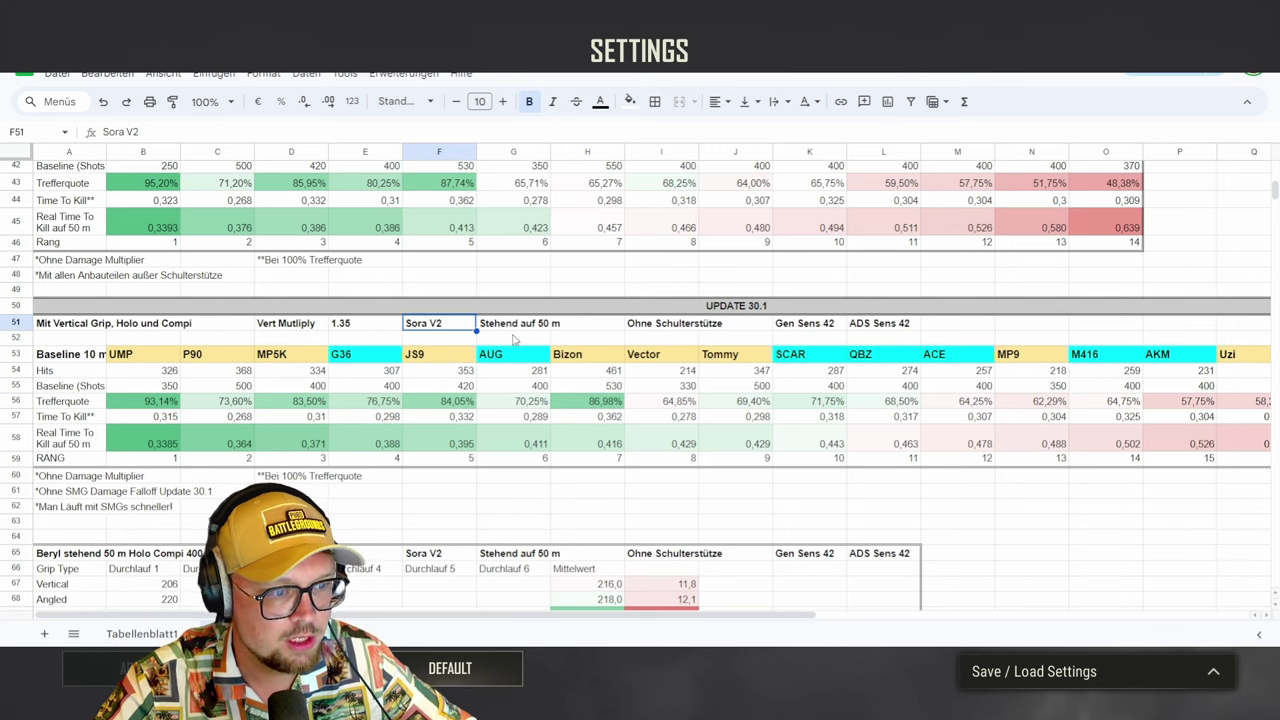
pyautogui.click(800, 328)
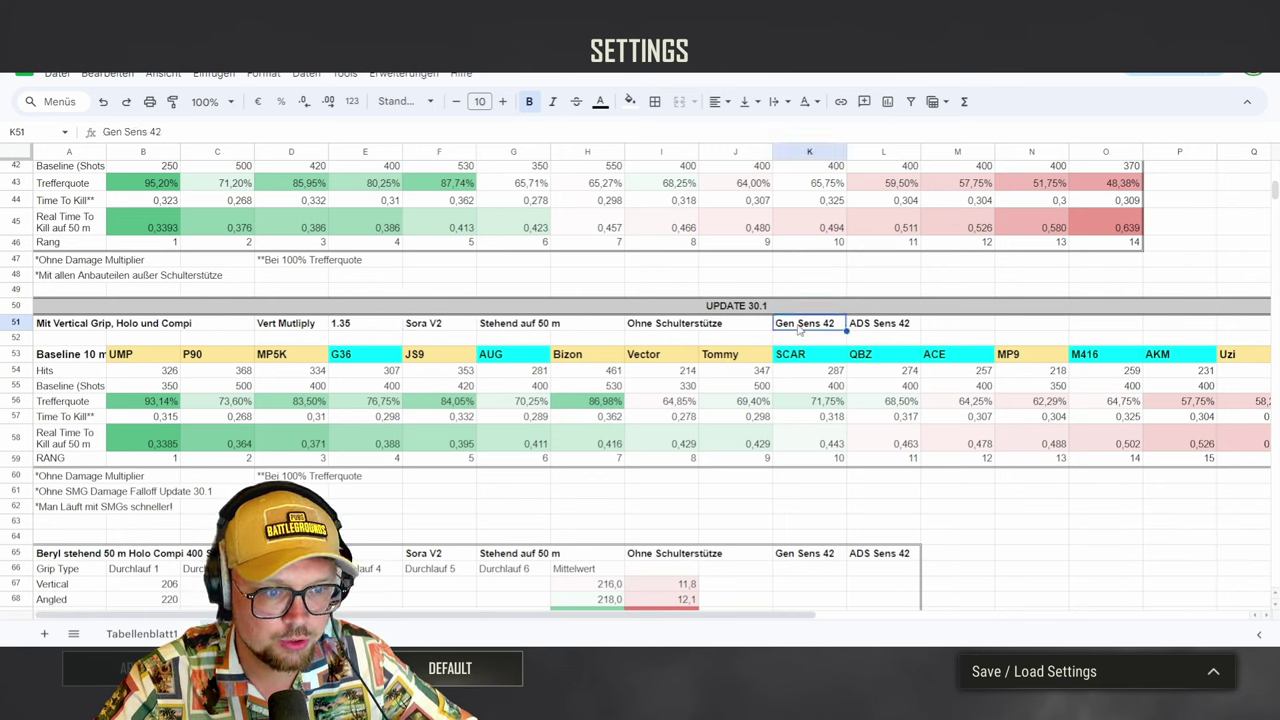
pyautogui.click(874, 330)
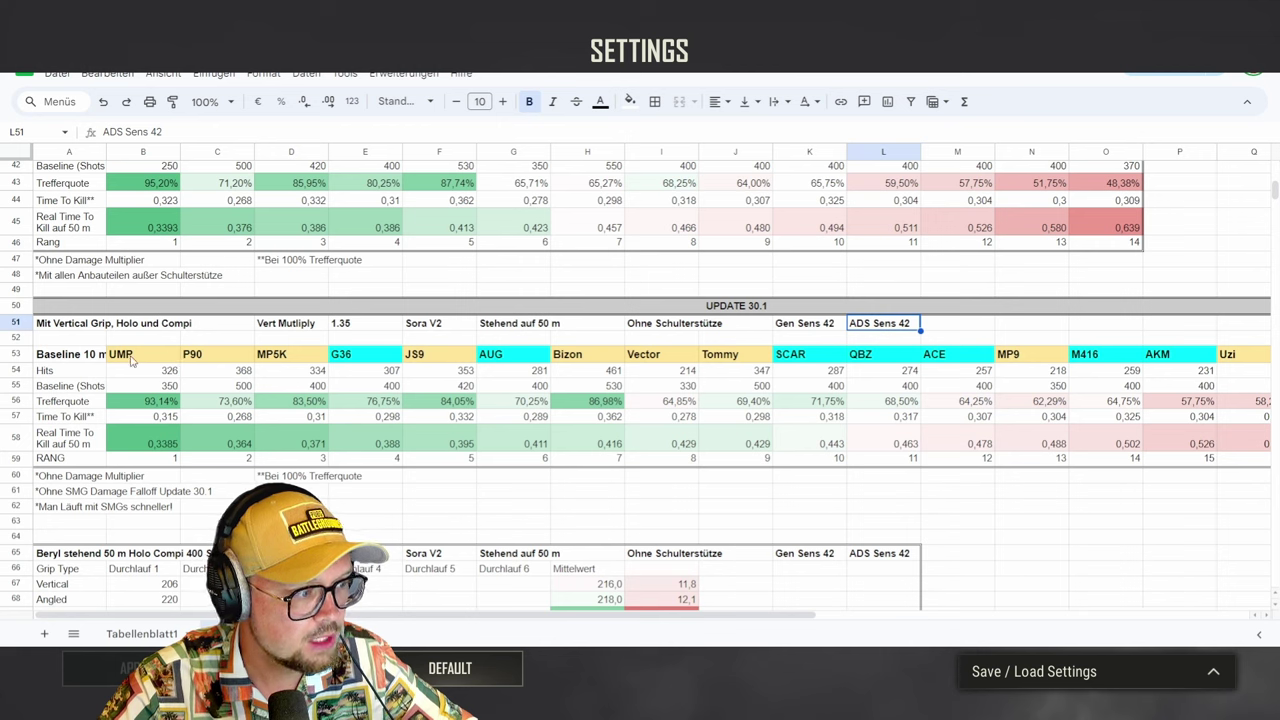
# - Go through the six top-ranked UPDATE 30.1 weapons in row 53, from the UMP to the AUG
pyautogui.click(131, 360)
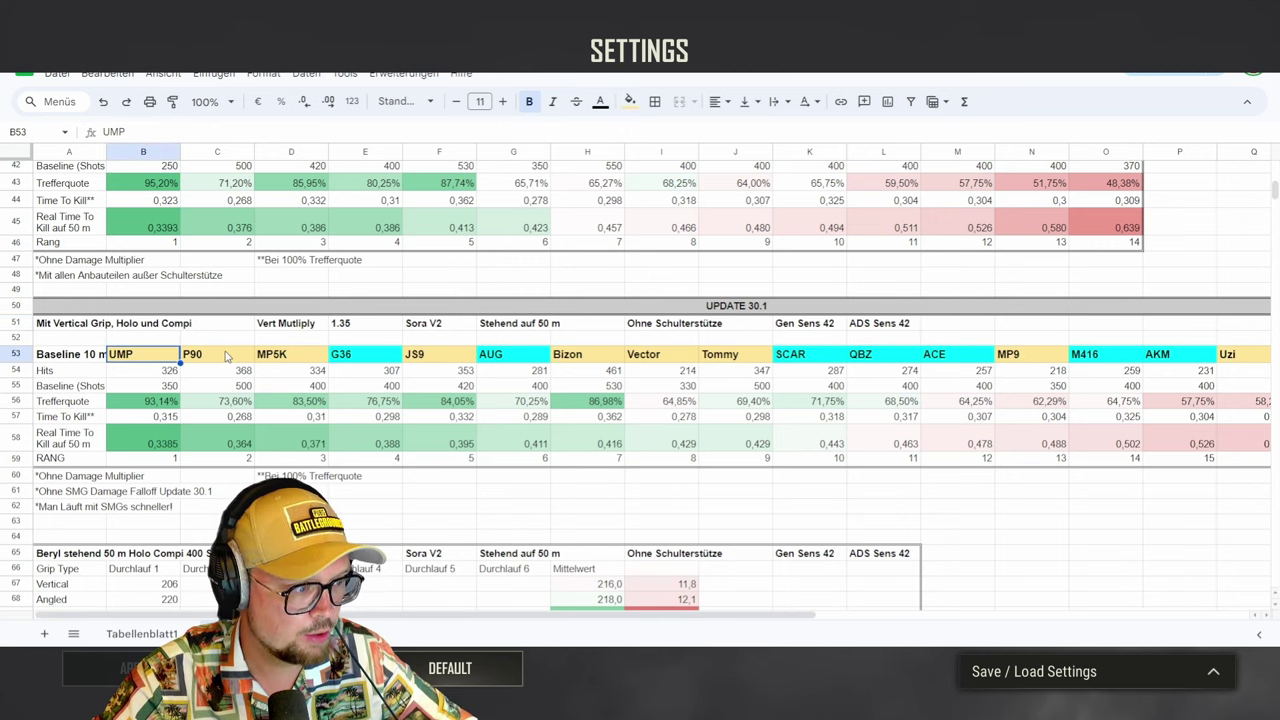
pyautogui.click(227, 357)
pyautogui.click(305, 358)
pyautogui.click(355, 358)
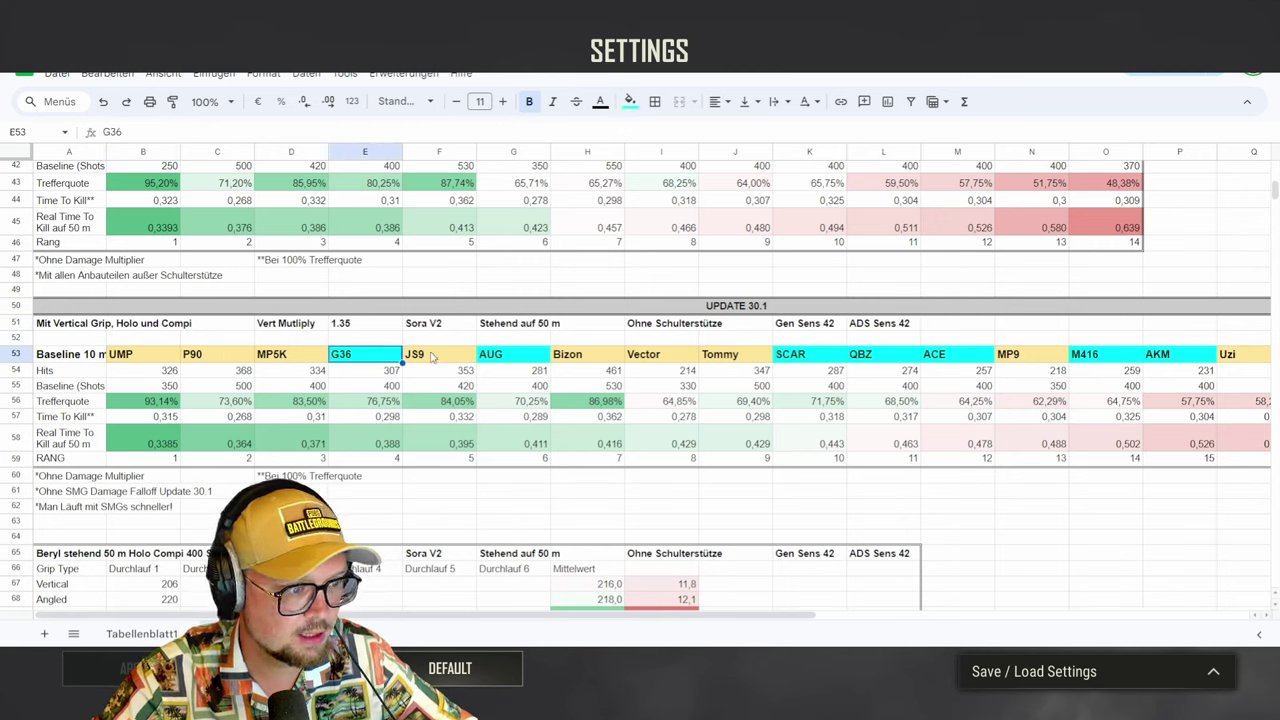
pyautogui.click(432, 358)
pyautogui.click(491, 361)
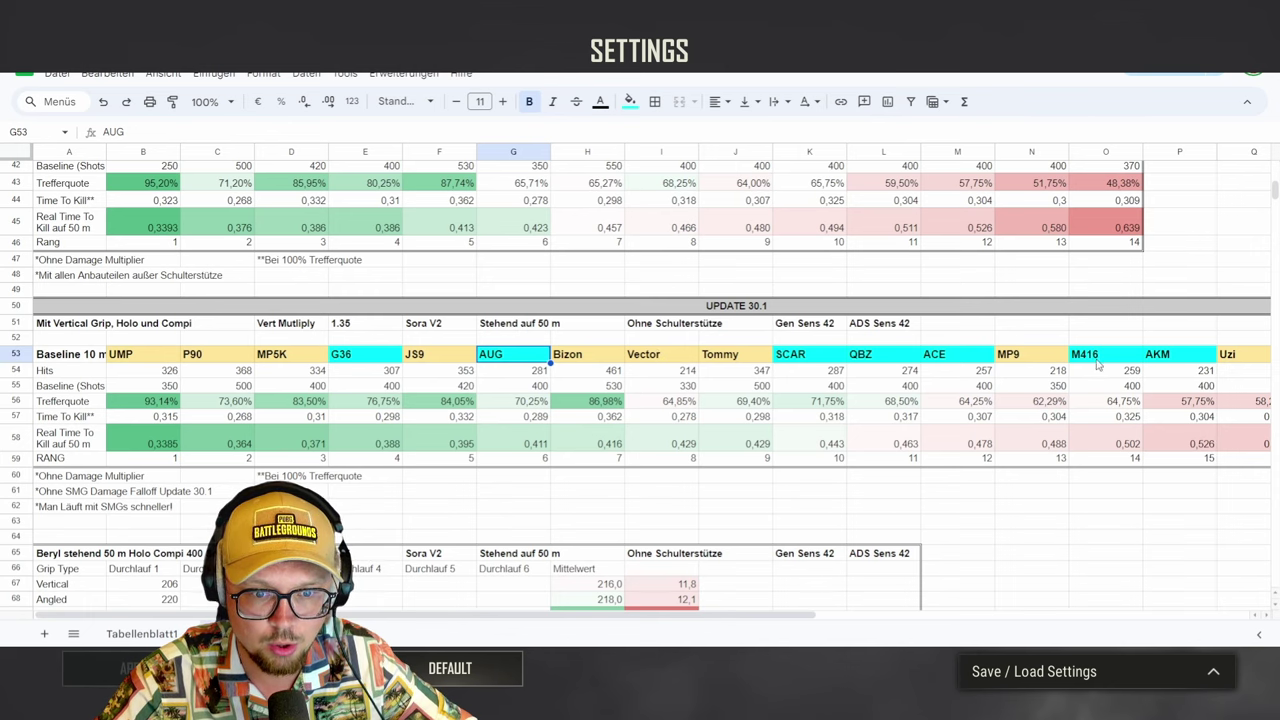
# - Point out the M416 and M249 in the UPDATE 30.1 weapon row, and return to the table's first columns
pyautogui.click(1097, 365)
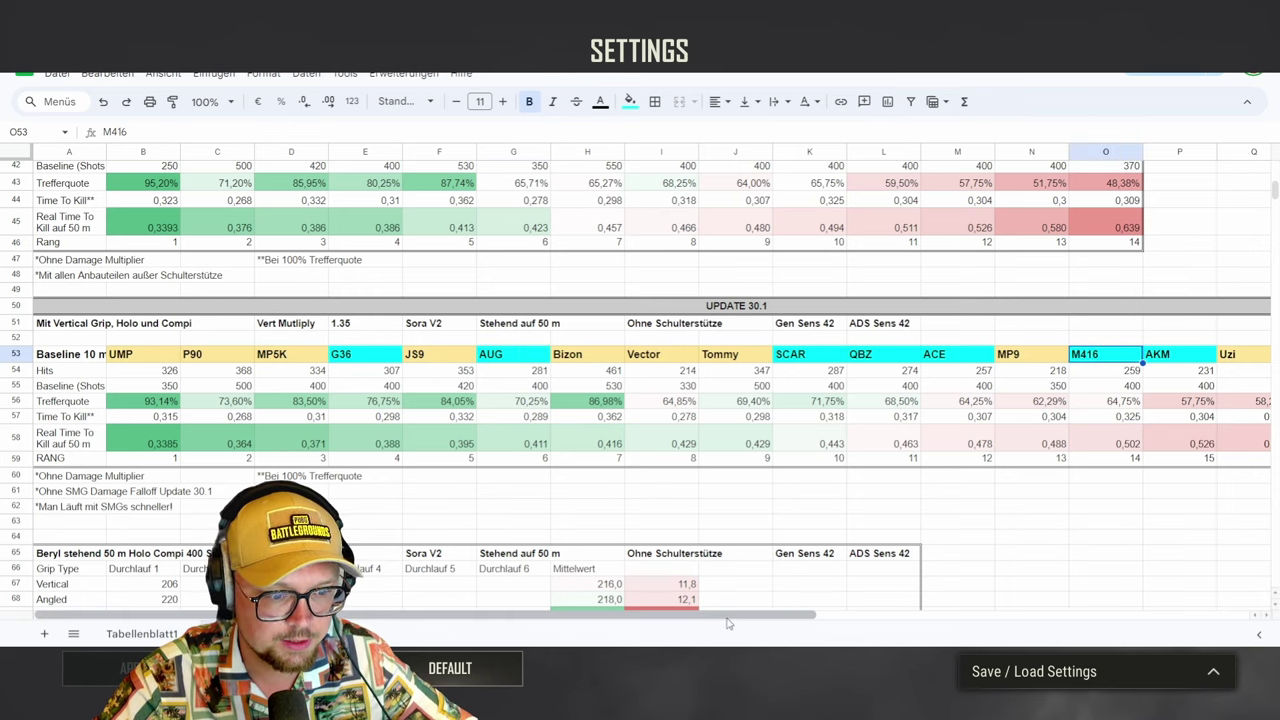
pyautogui.moveTo(725, 616); pyautogui.dragTo(958, 612)
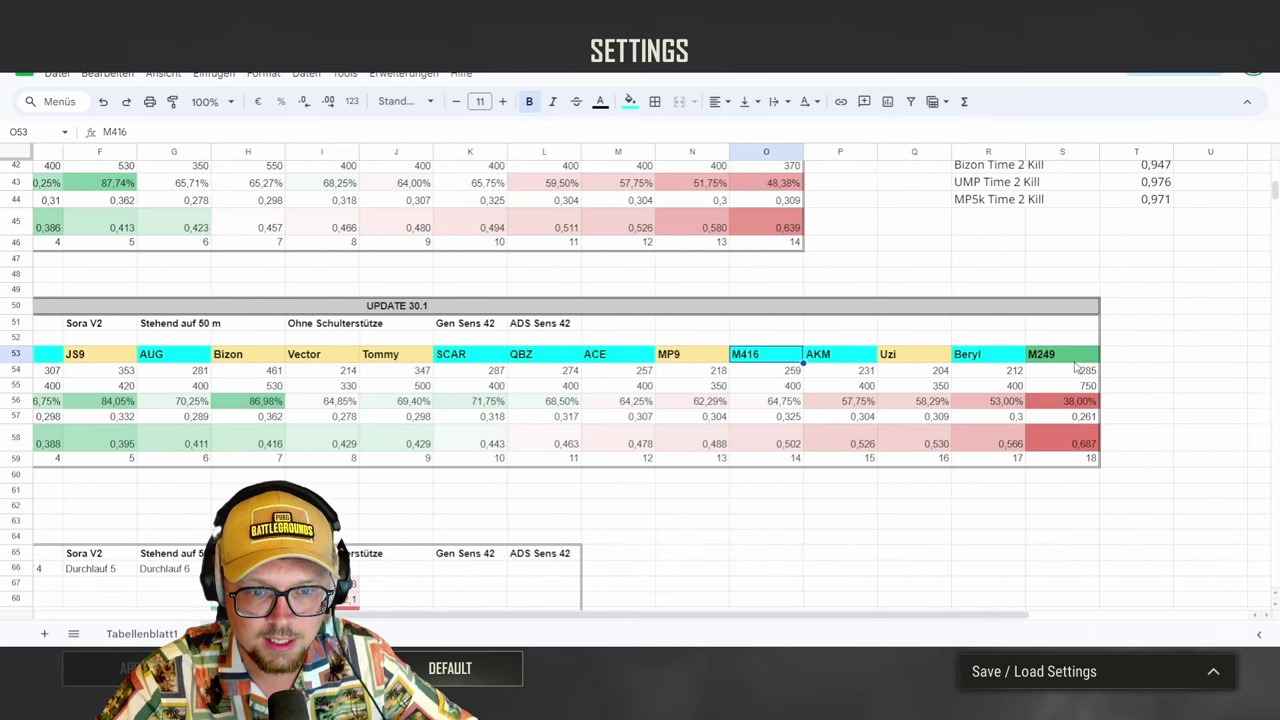
pyautogui.click(1074, 360)
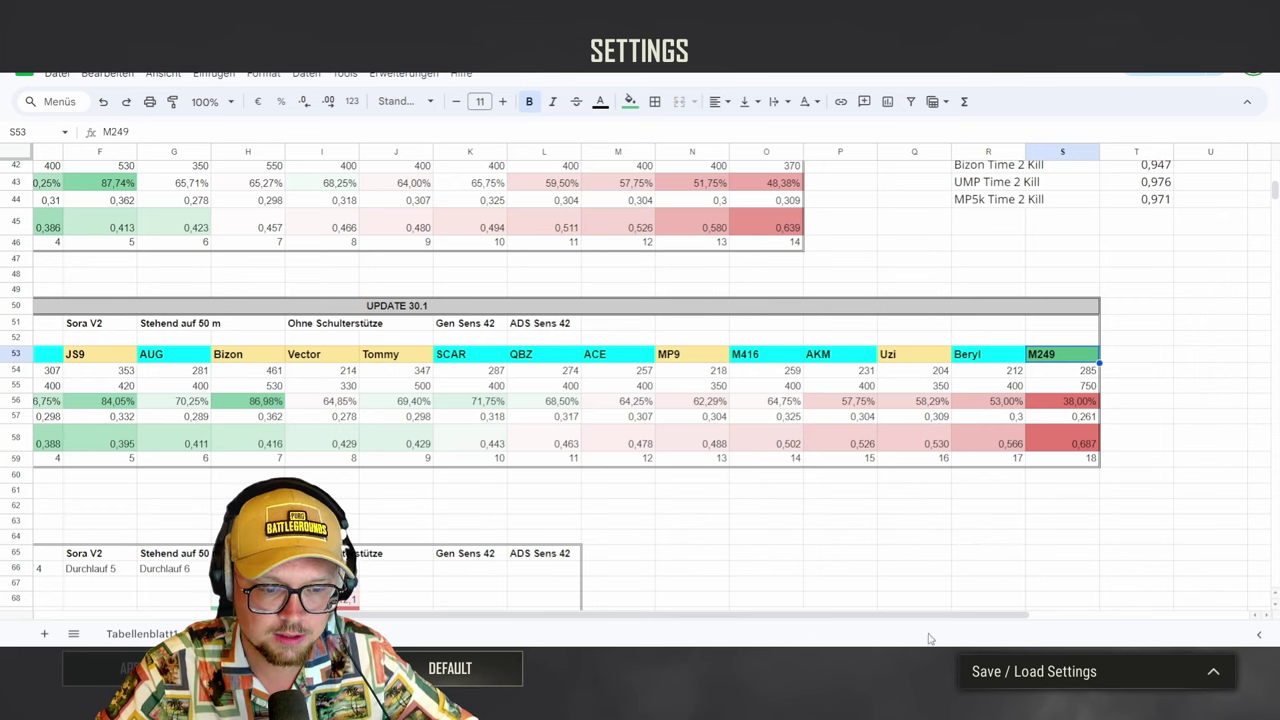
pyautogui.moveTo(929, 615); pyautogui.dragTo(652, 620)
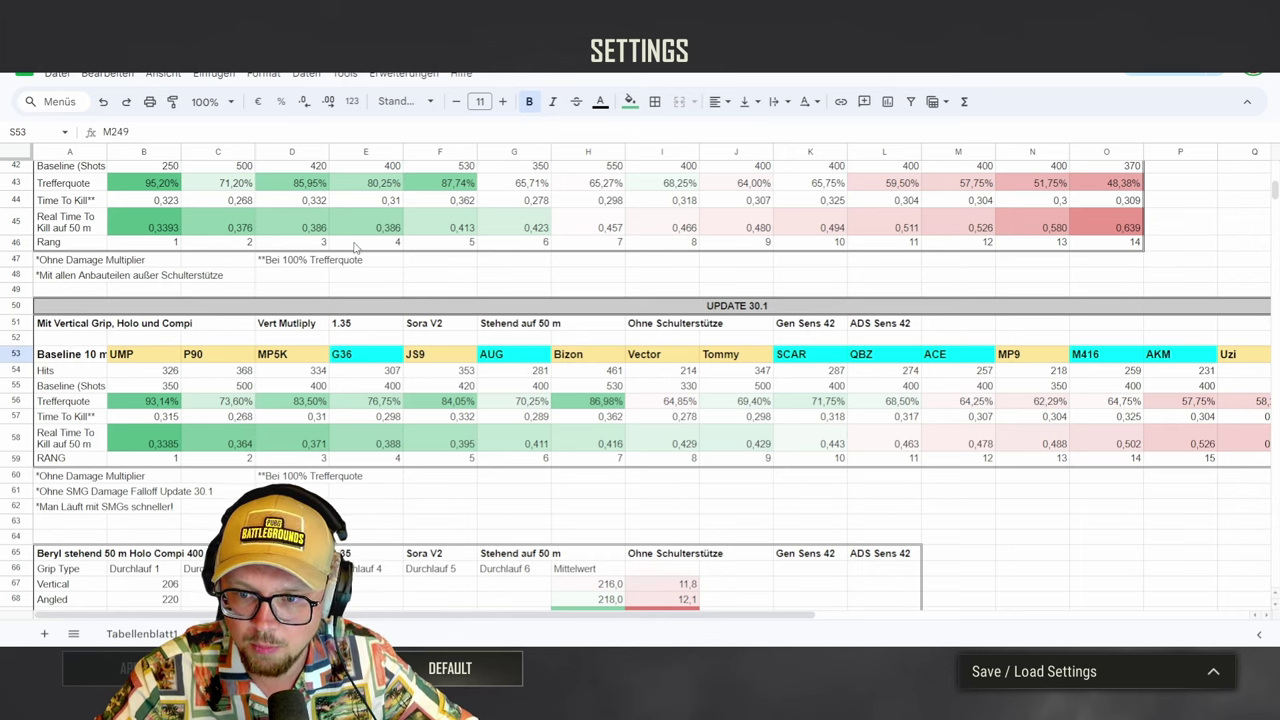
# - Look over the Beryl grip comparison, and point out the UMP and P90 in the UPDATE 30.1 table
pyautogui.scroll(-3, 306, 366)
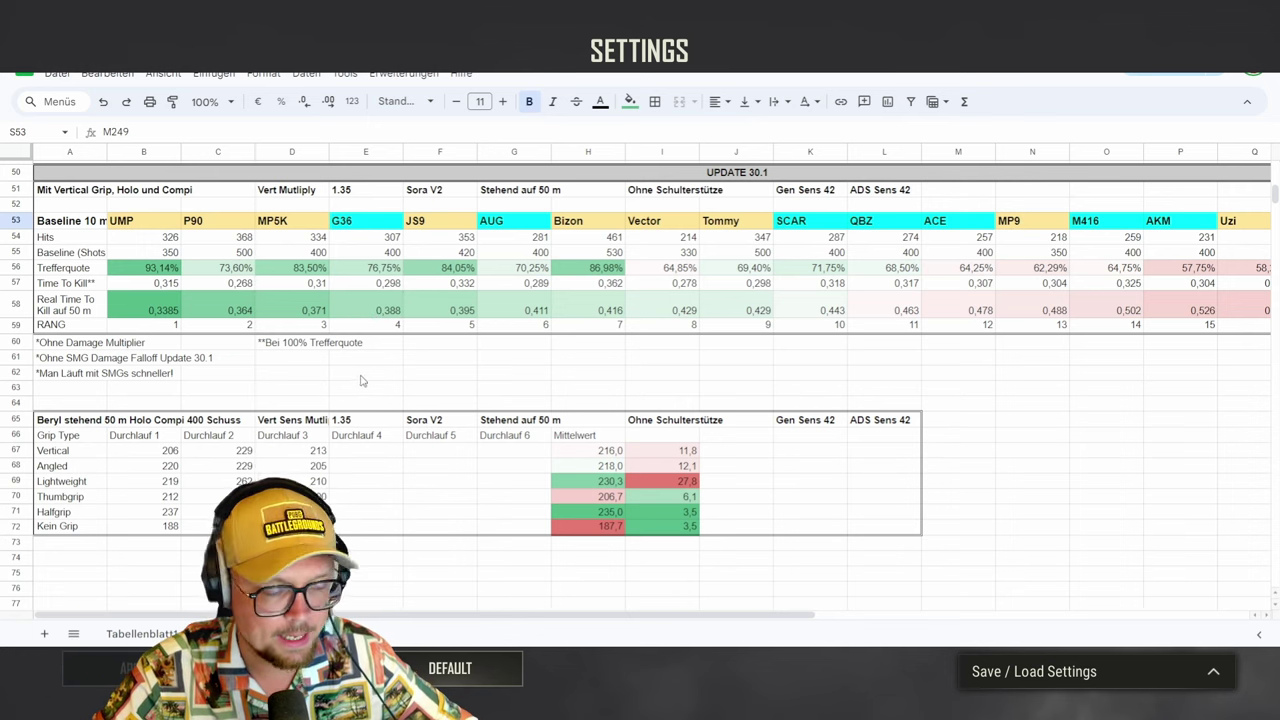
pyautogui.scroll(1, 603, 176)
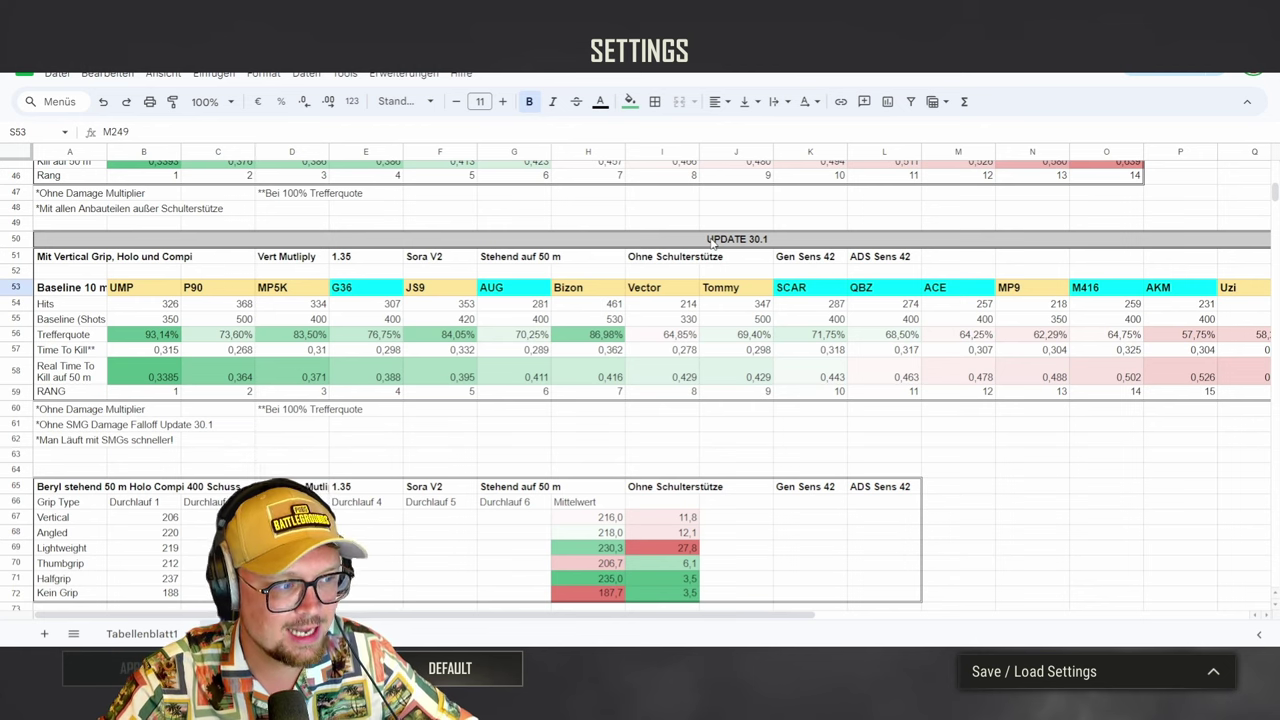
pyautogui.click(120, 290)
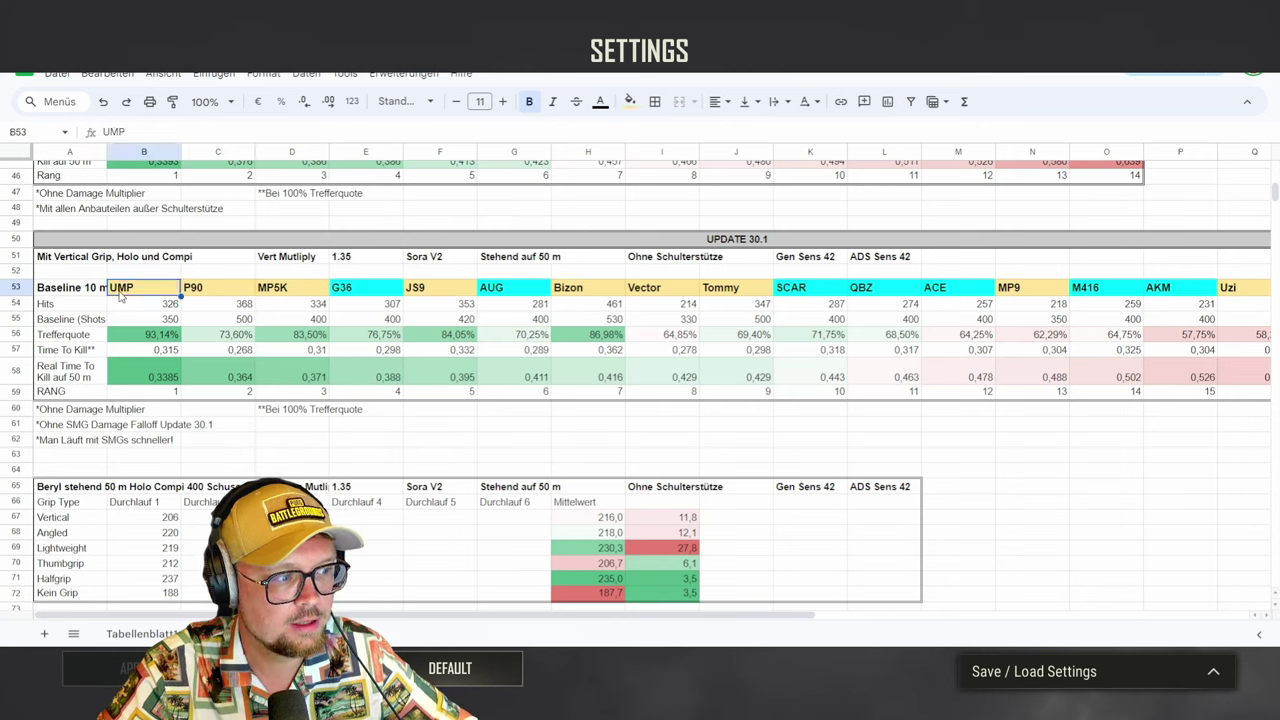
pyautogui.click(220, 294)
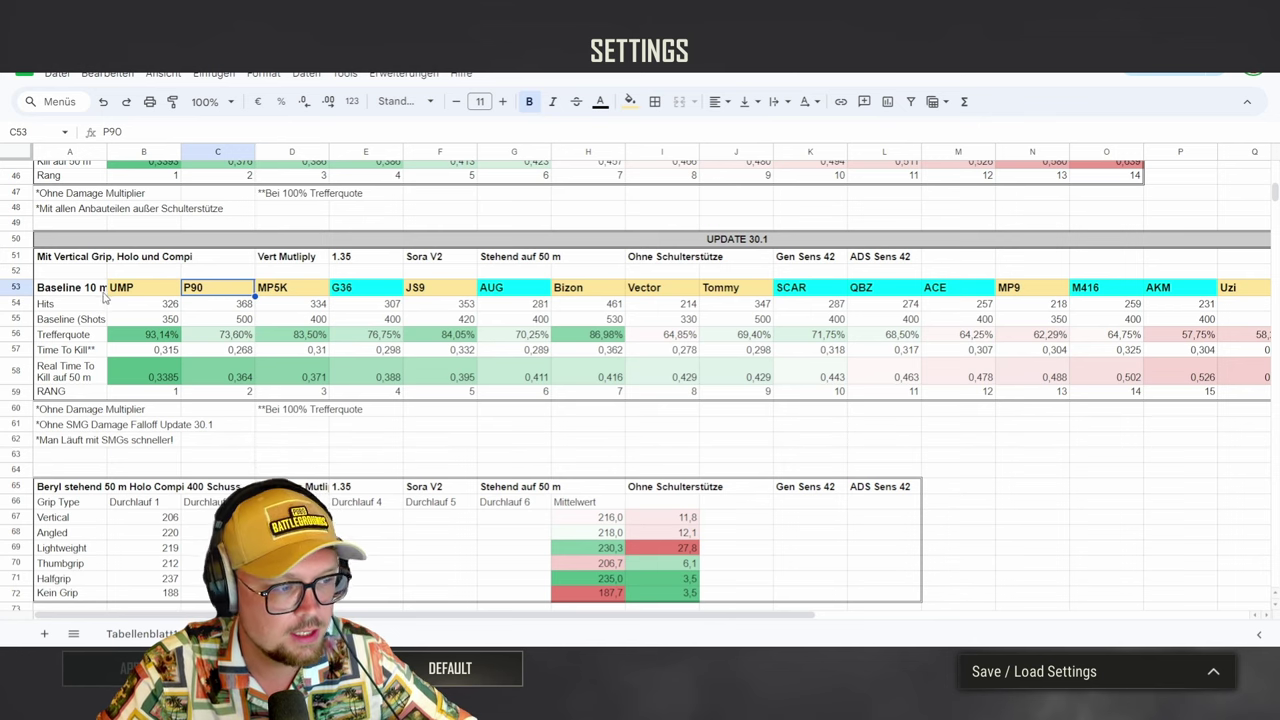
# - Point out the UMP and MP5K in the UPDATE 30.1 table, and the UMP and P90 real time to kill at 50 m
pyautogui.click(123, 292)
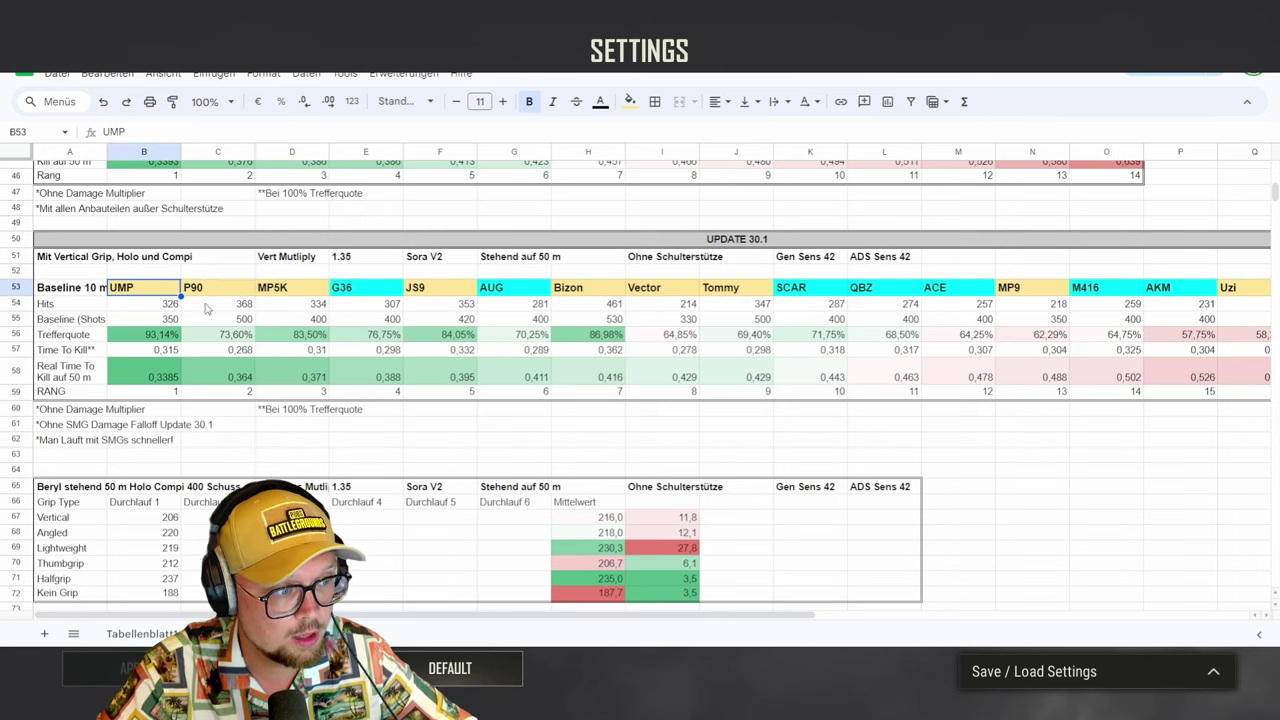
pyautogui.click(298, 294)
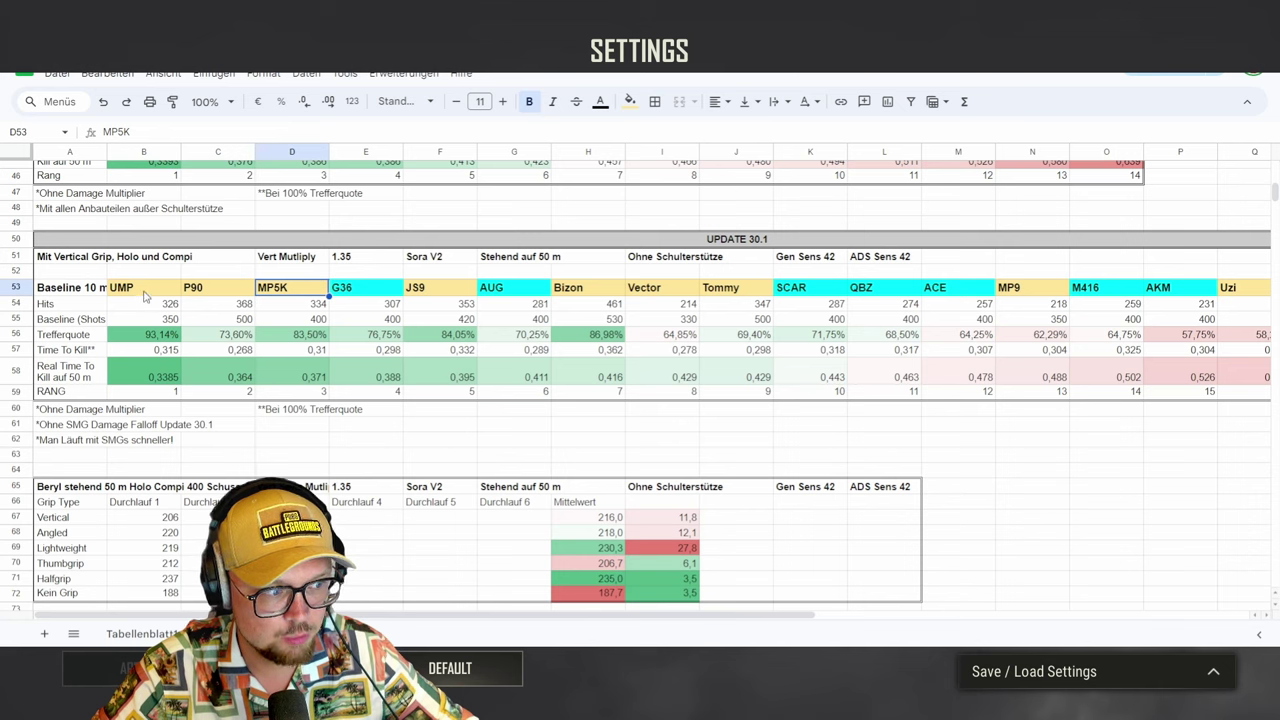
pyautogui.click(152, 380)
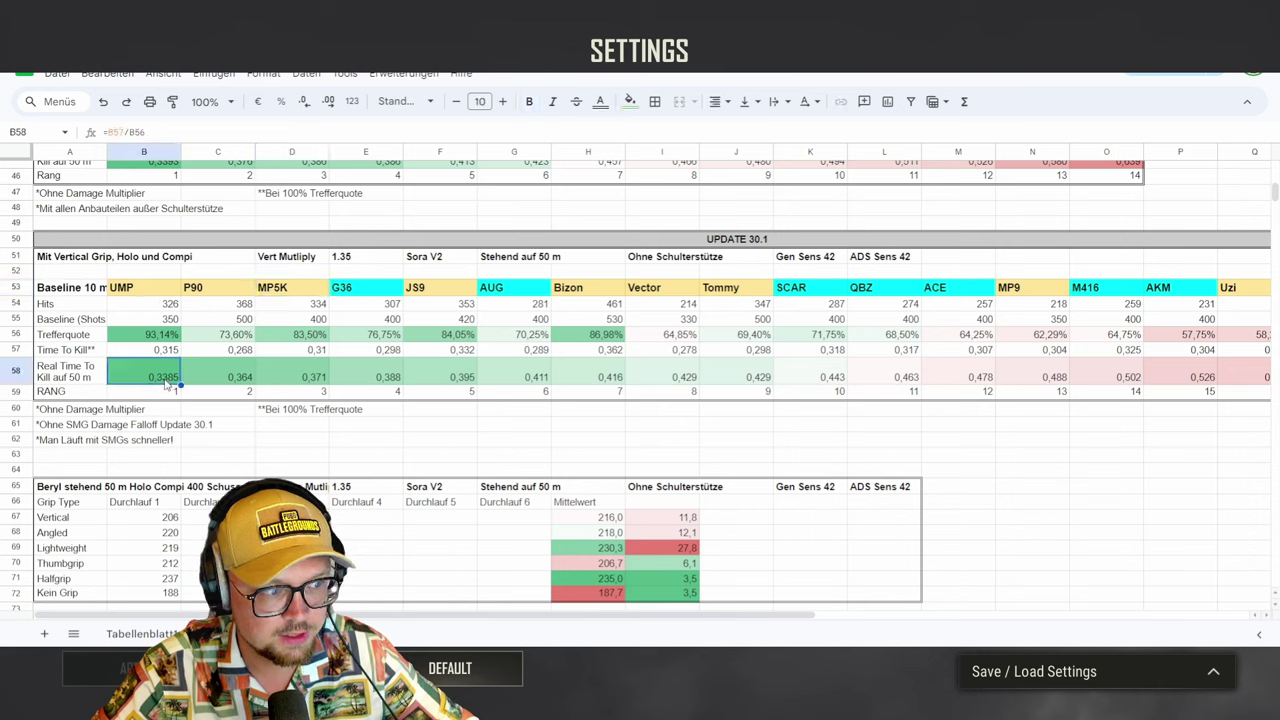
pyautogui.click(218, 379)
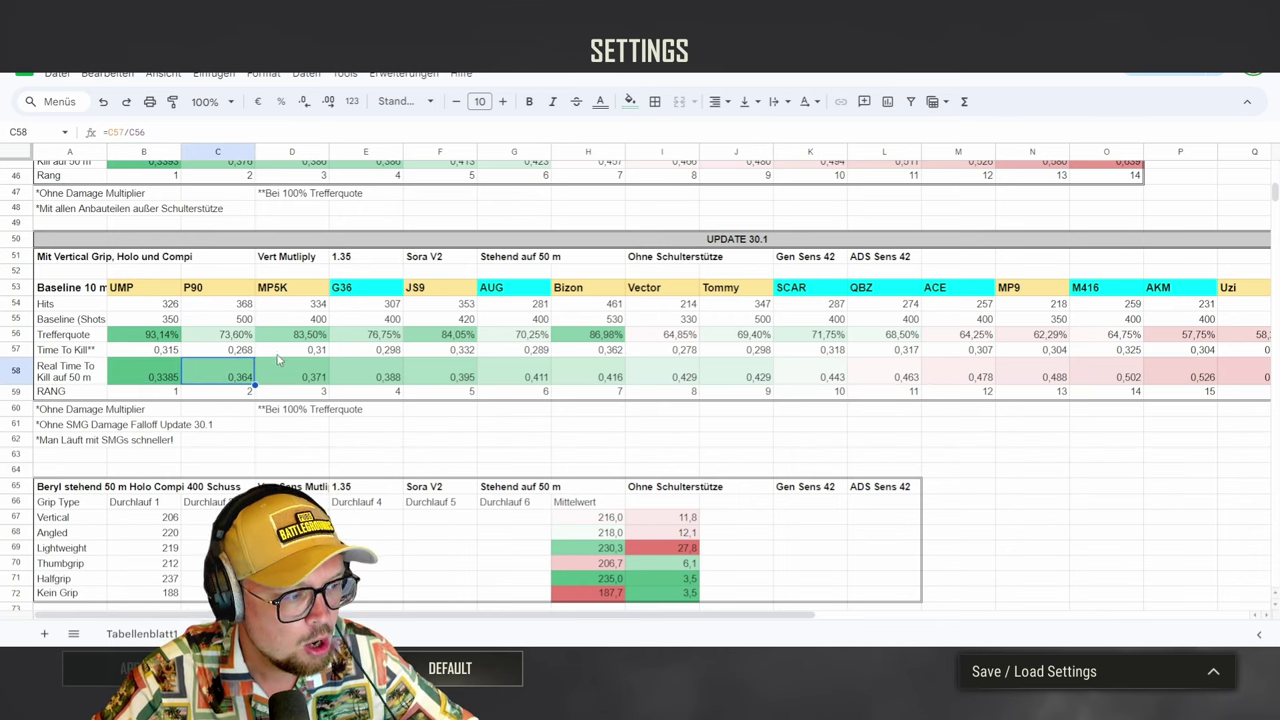
# - Review the Beryl grip comparison below the UPDATE 30.1 table, and highlight its standard deviation values in I67:I72
pyautogui.scroll(-3, 280, 358)
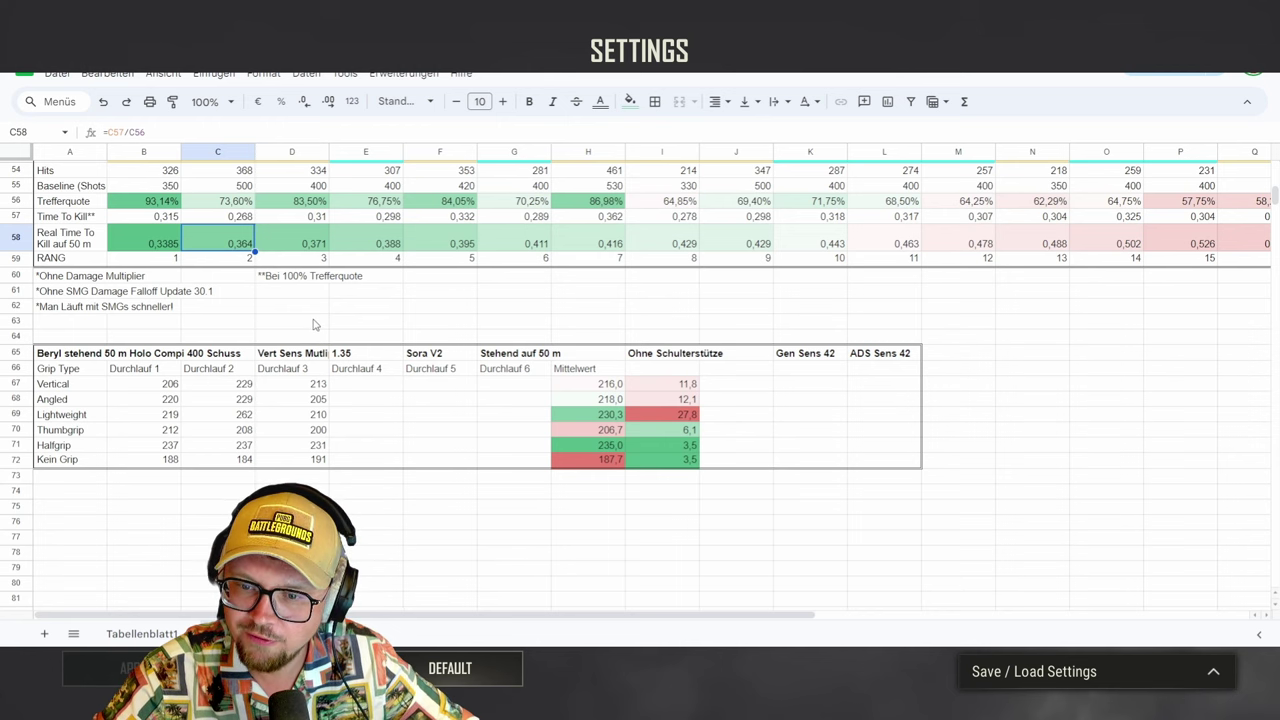
pyautogui.scroll(-2, 313, 325)
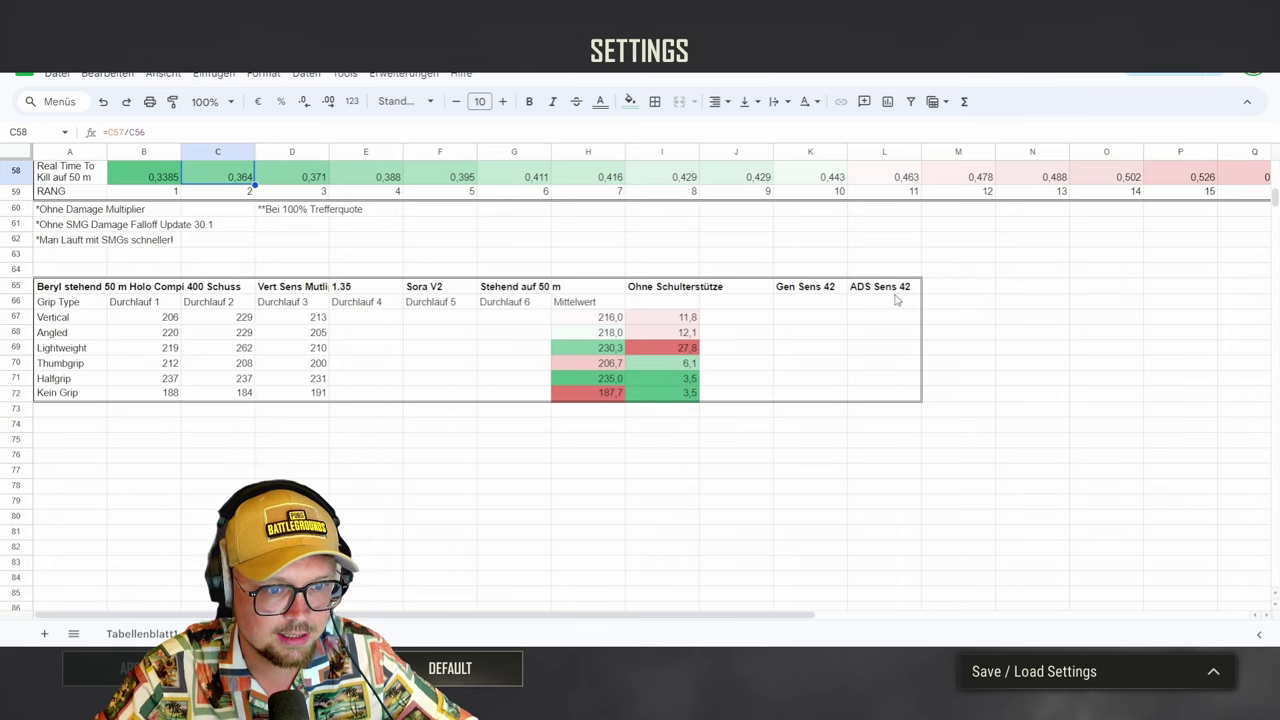
pyautogui.scroll(3, 897, 299)
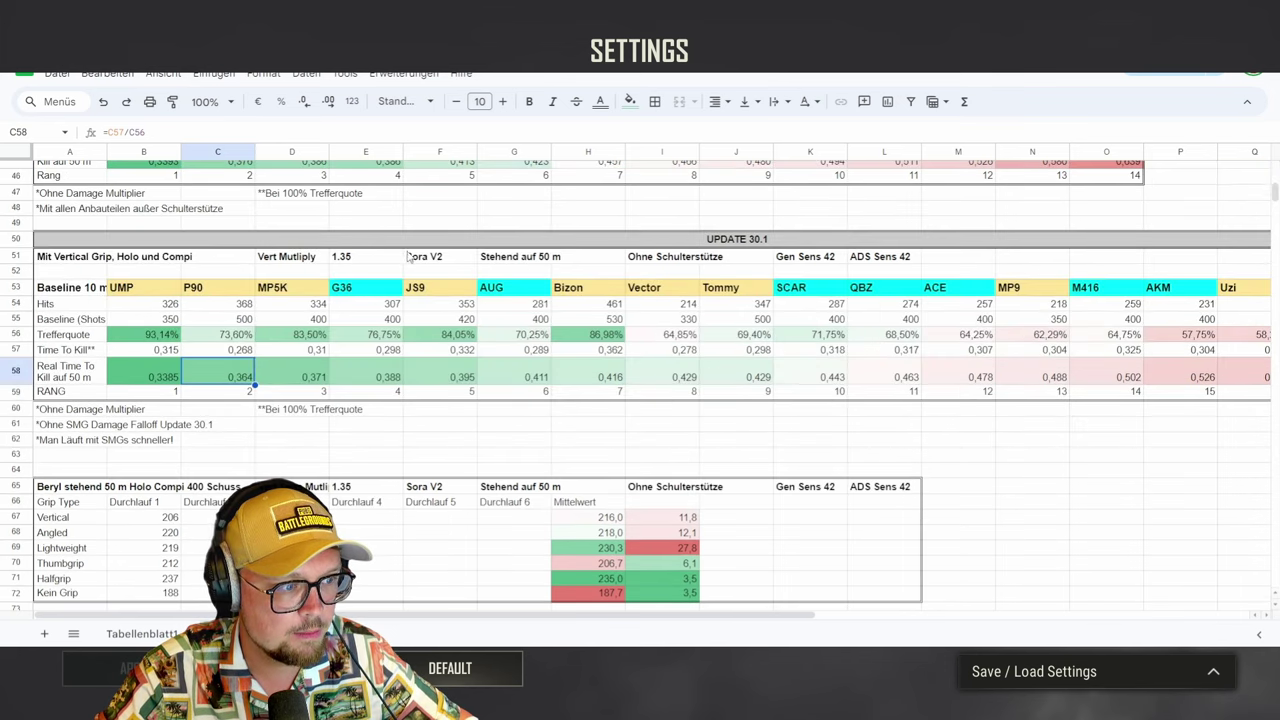
pyautogui.scroll(-5, 420, 300)
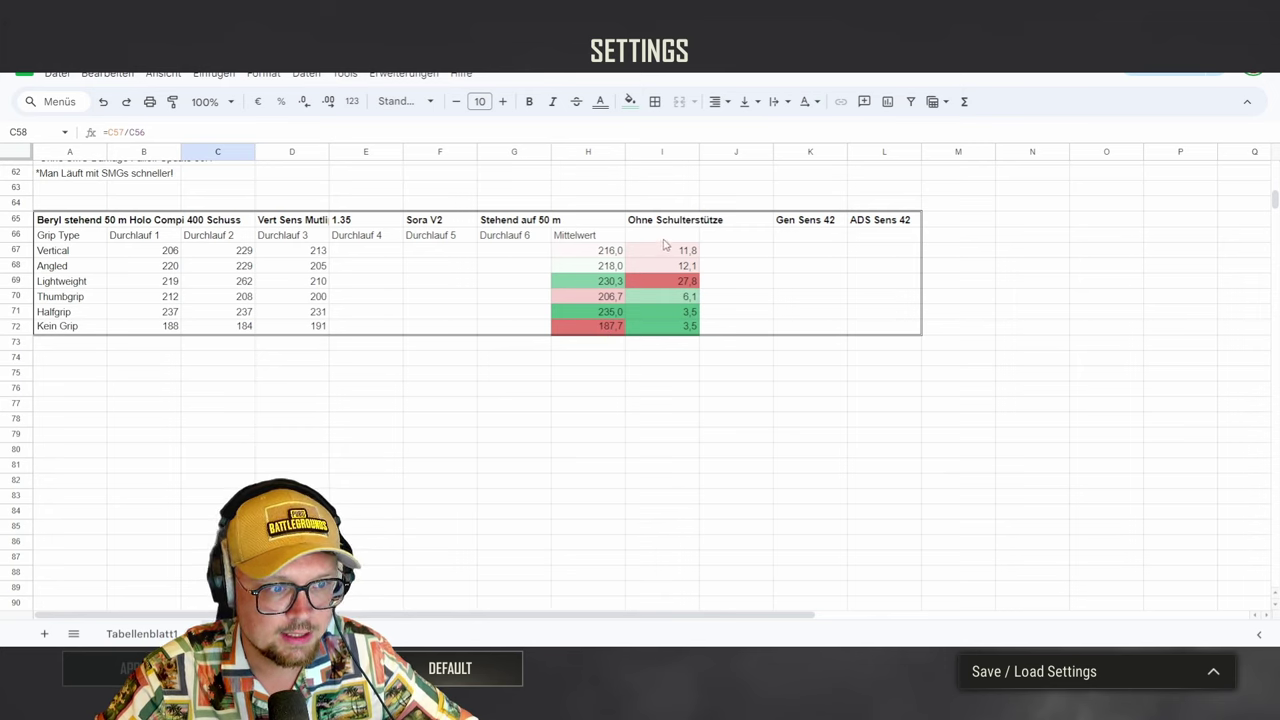
pyautogui.moveTo(665, 251); pyautogui.dragTo(668, 328)
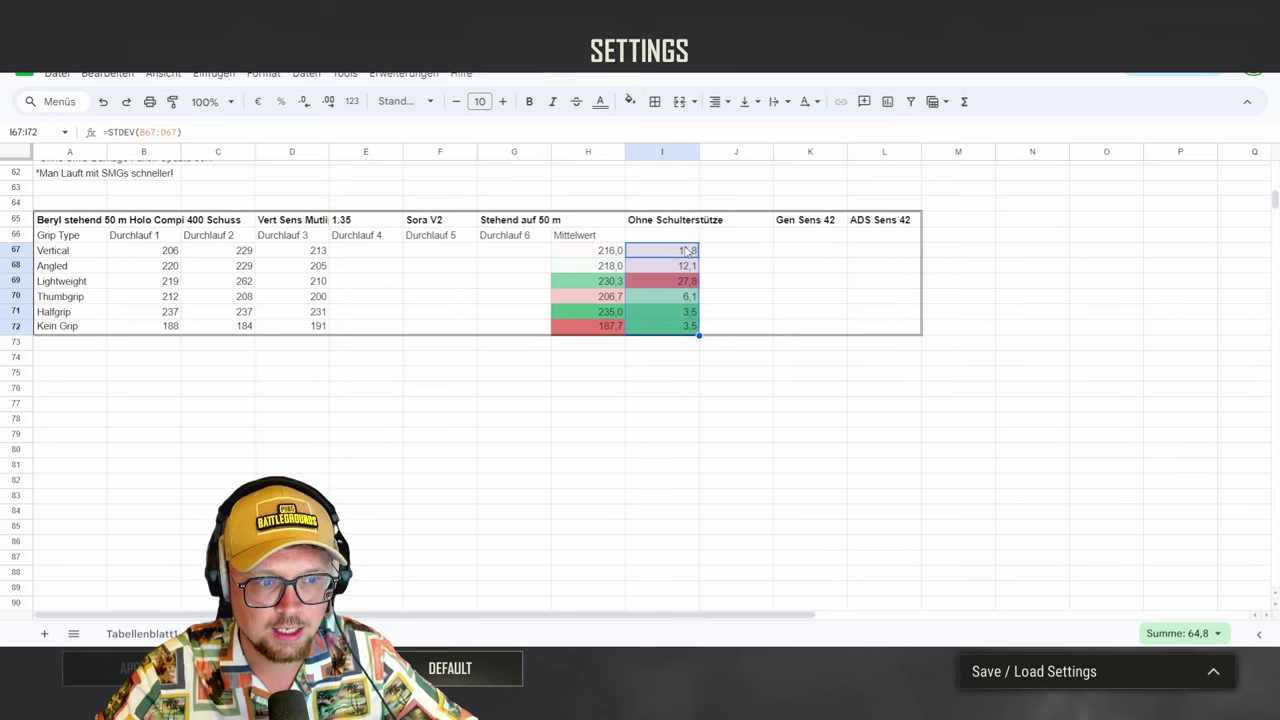
# - Label the standard deviation column of the Beryl grip comparison "Stabw" in cell I66
pyautogui.click(664, 222)
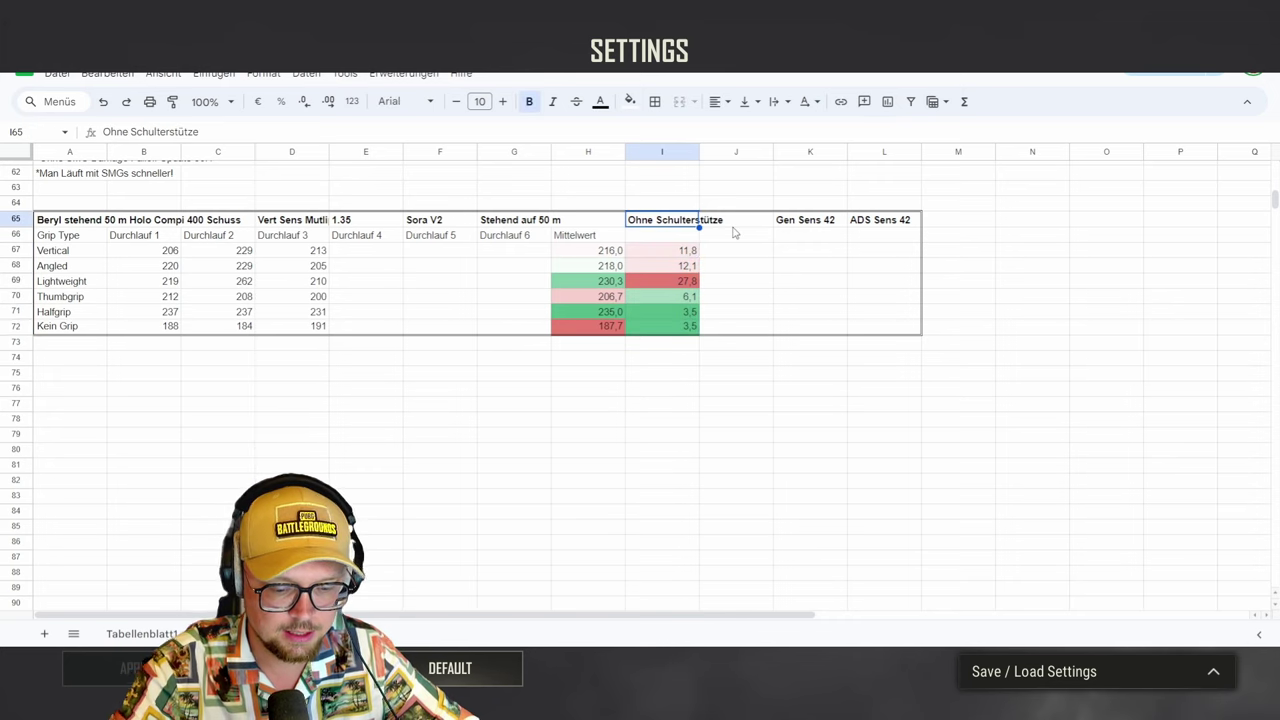
pyautogui.press('Down')
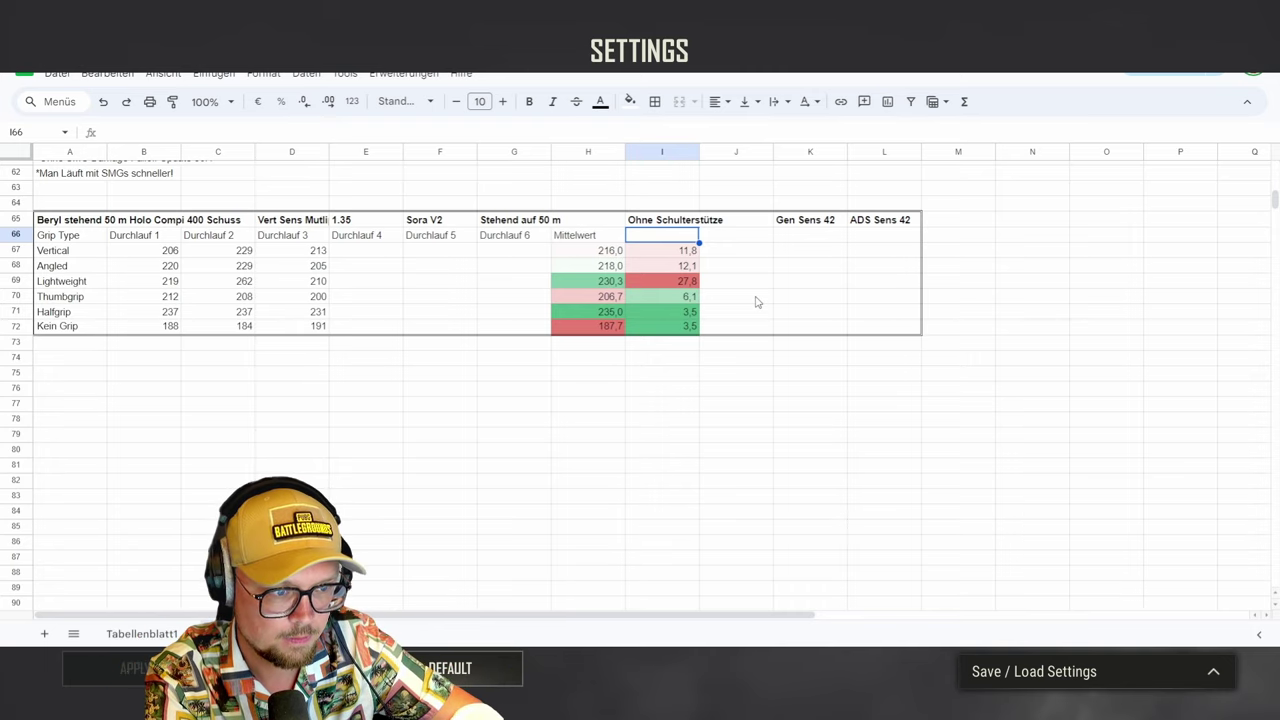
pyautogui.write('Stsn')
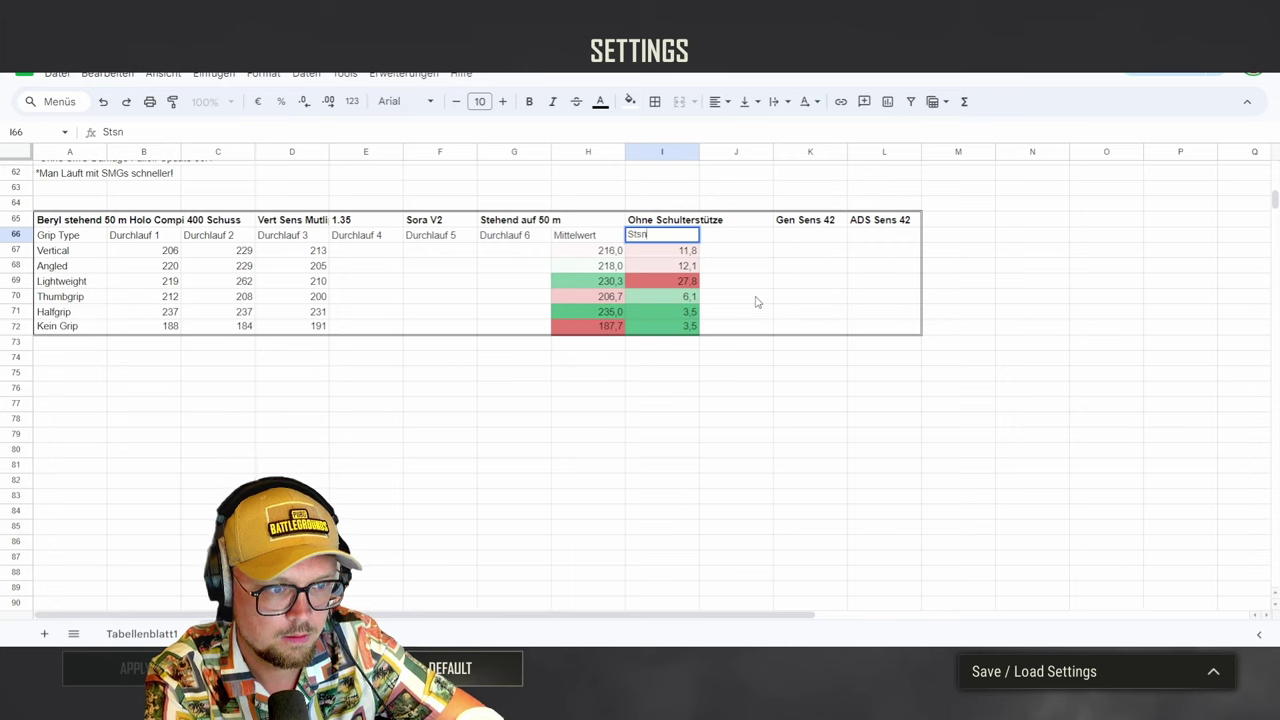
pyautogui.write('abw')
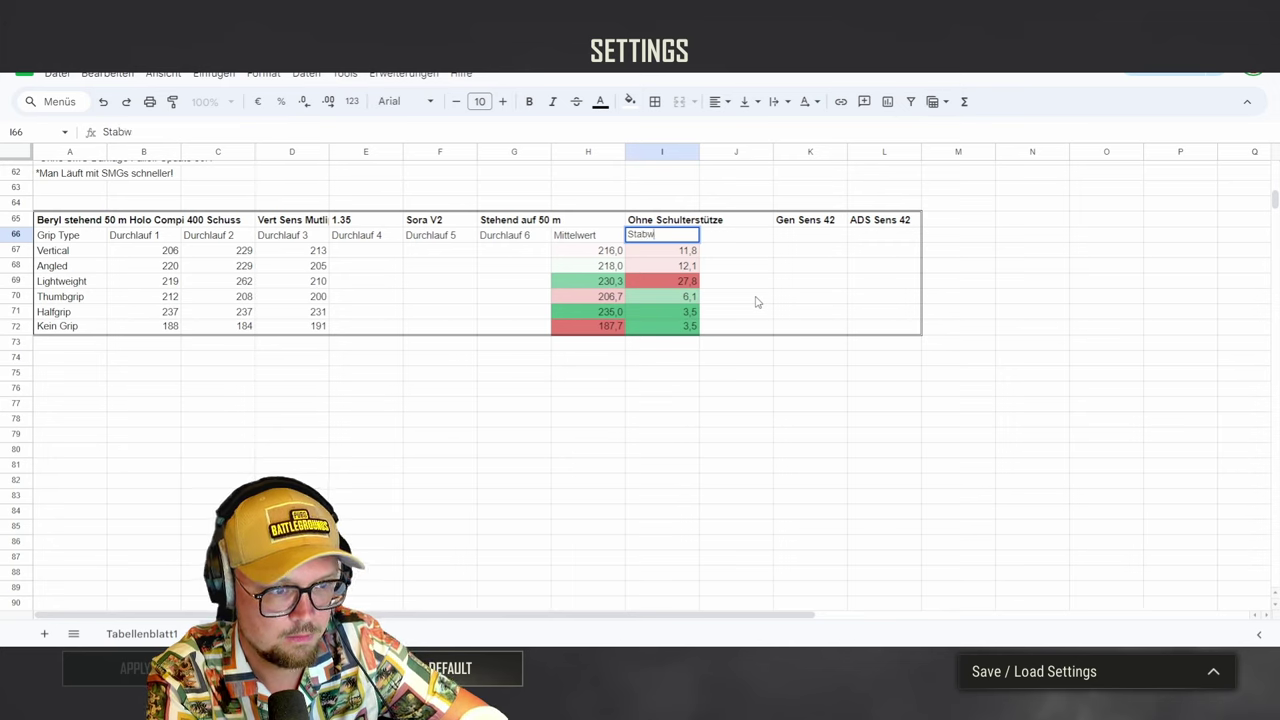
pyautogui.press('Return')
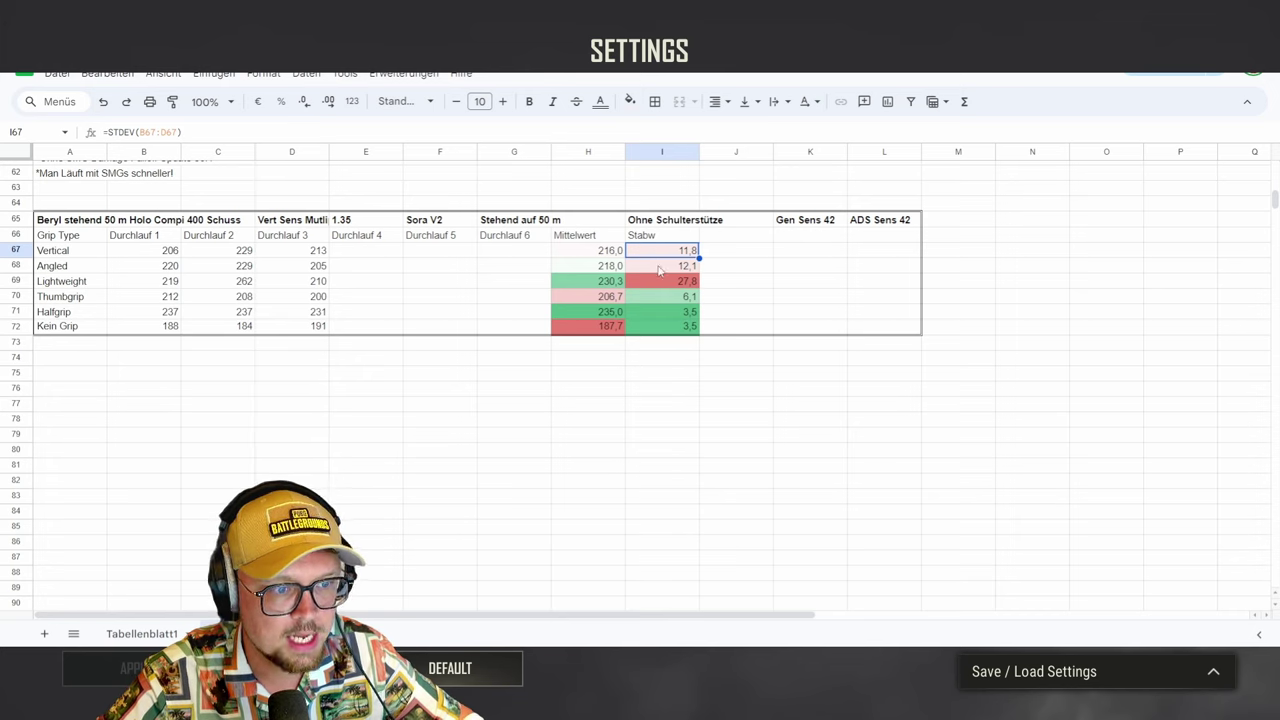
# - Compare the Stabw values of Kein Grip and Halfgrip, and highlight the Halfgrip row from its name to its Stabw value
pyautogui.click(665, 331)
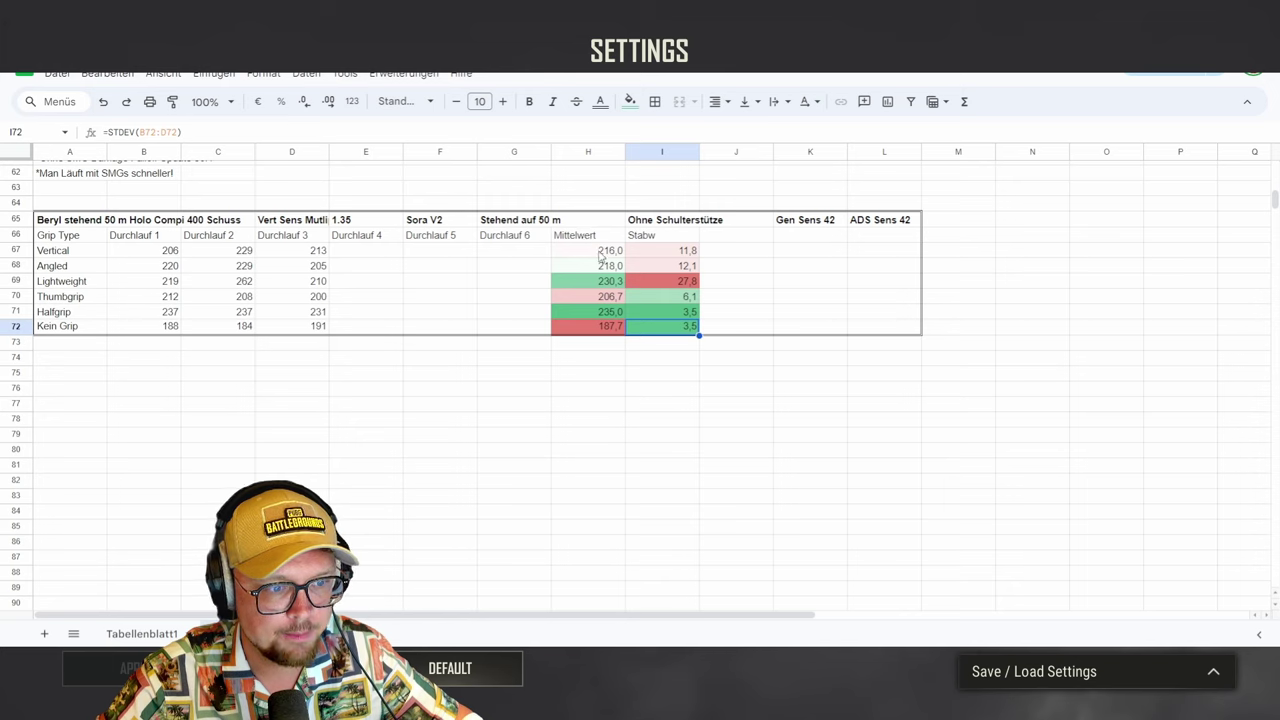
pyautogui.click(606, 313)
pyautogui.moveTo(644, 313); pyautogui.dragTo(659, 313)
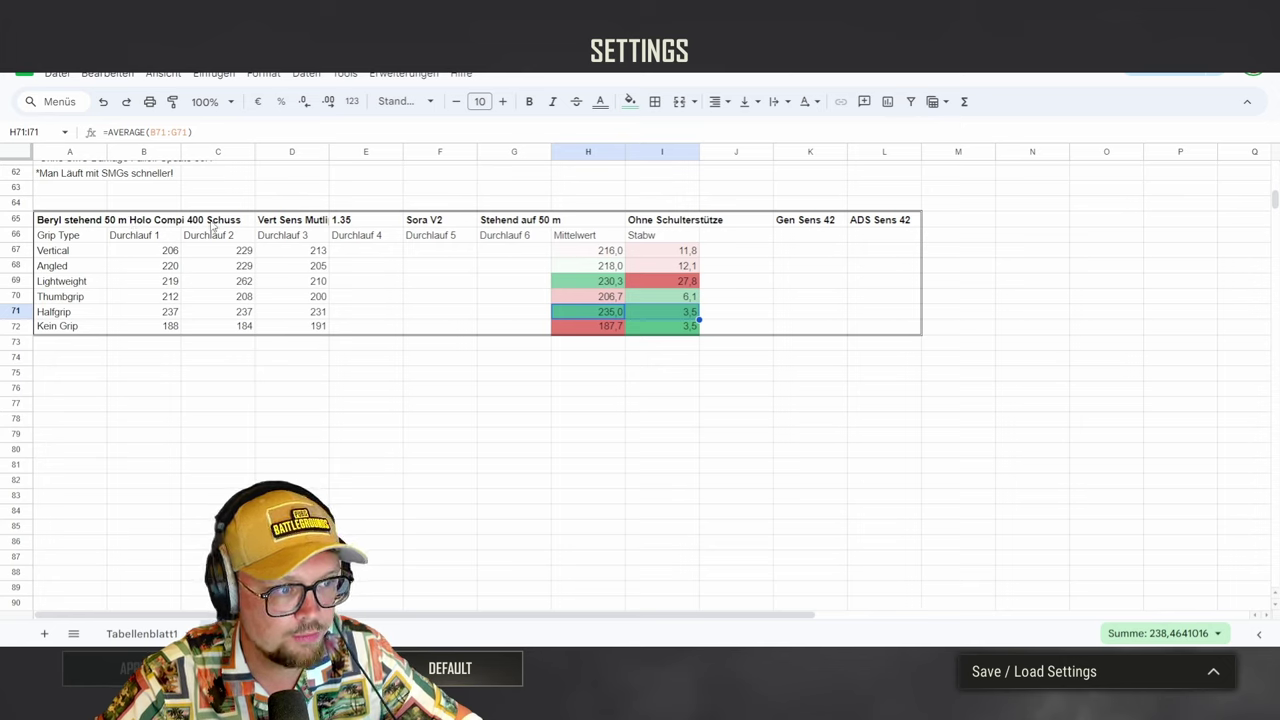
pyautogui.click(674, 318)
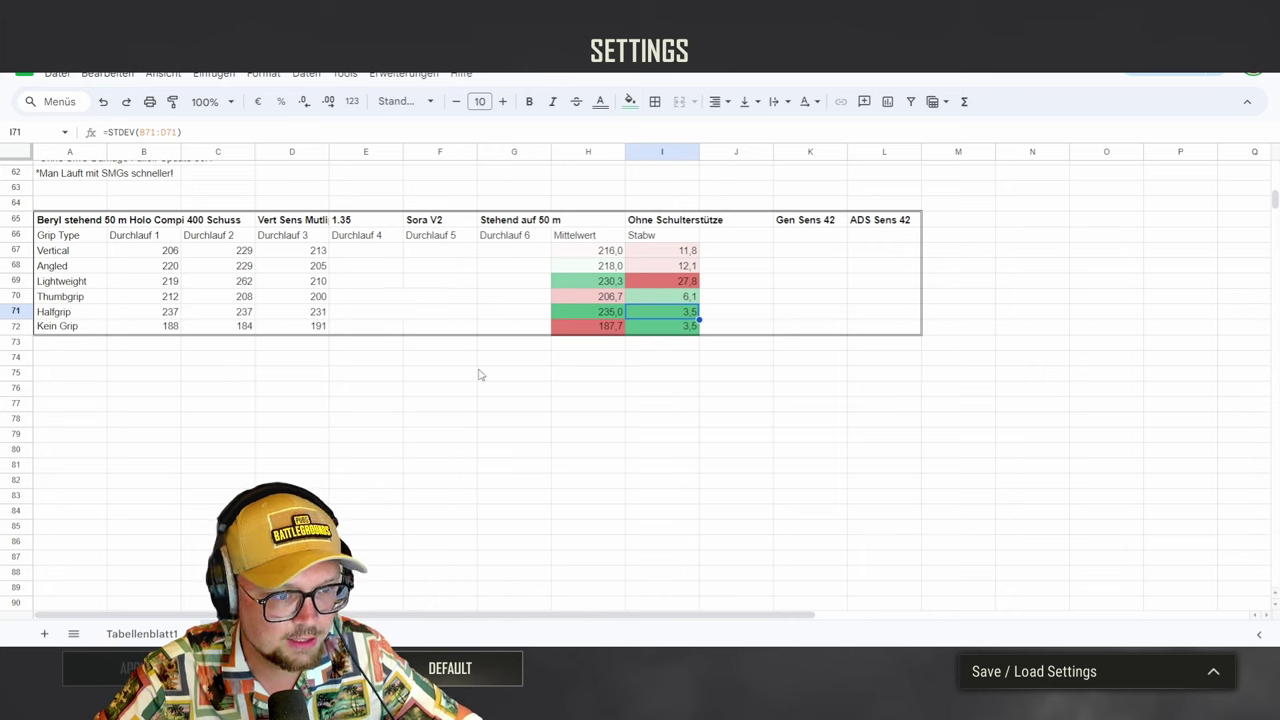
pyautogui.click(648, 387)
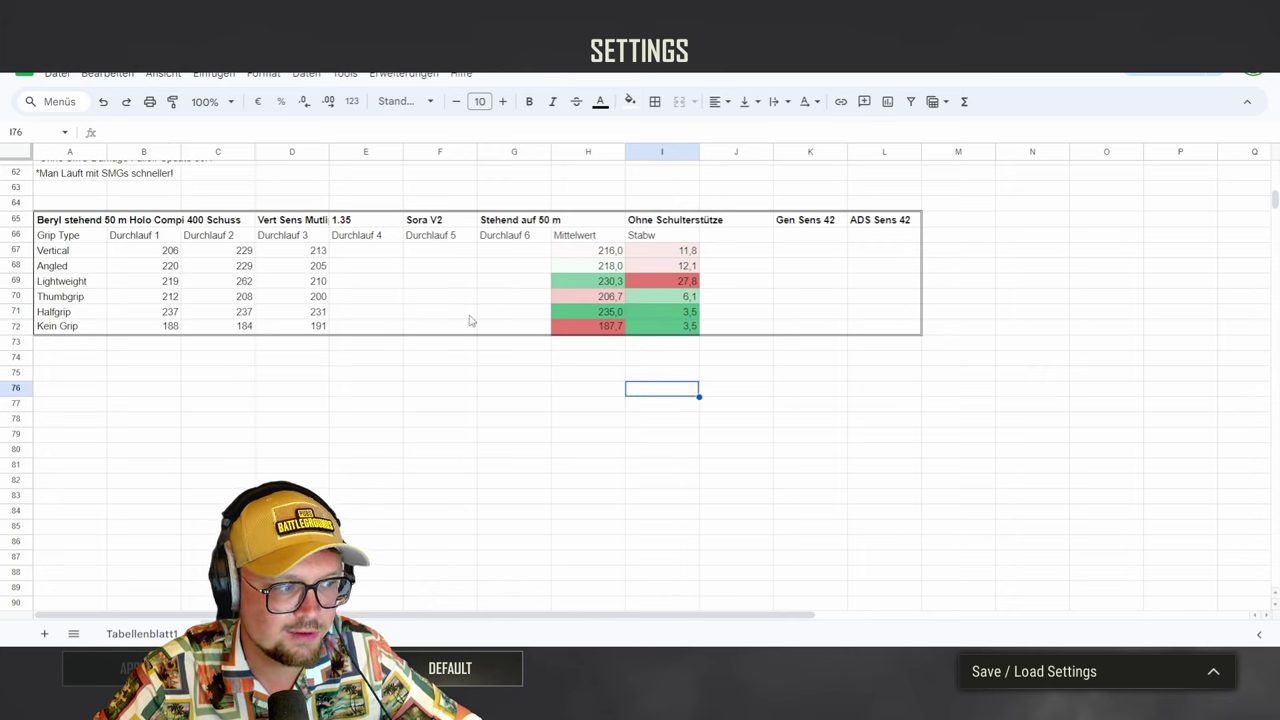
pyautogui.click(64, 313)
pyautogui.moveTo(104, 320); pyautogui.dragTo(665, 316)
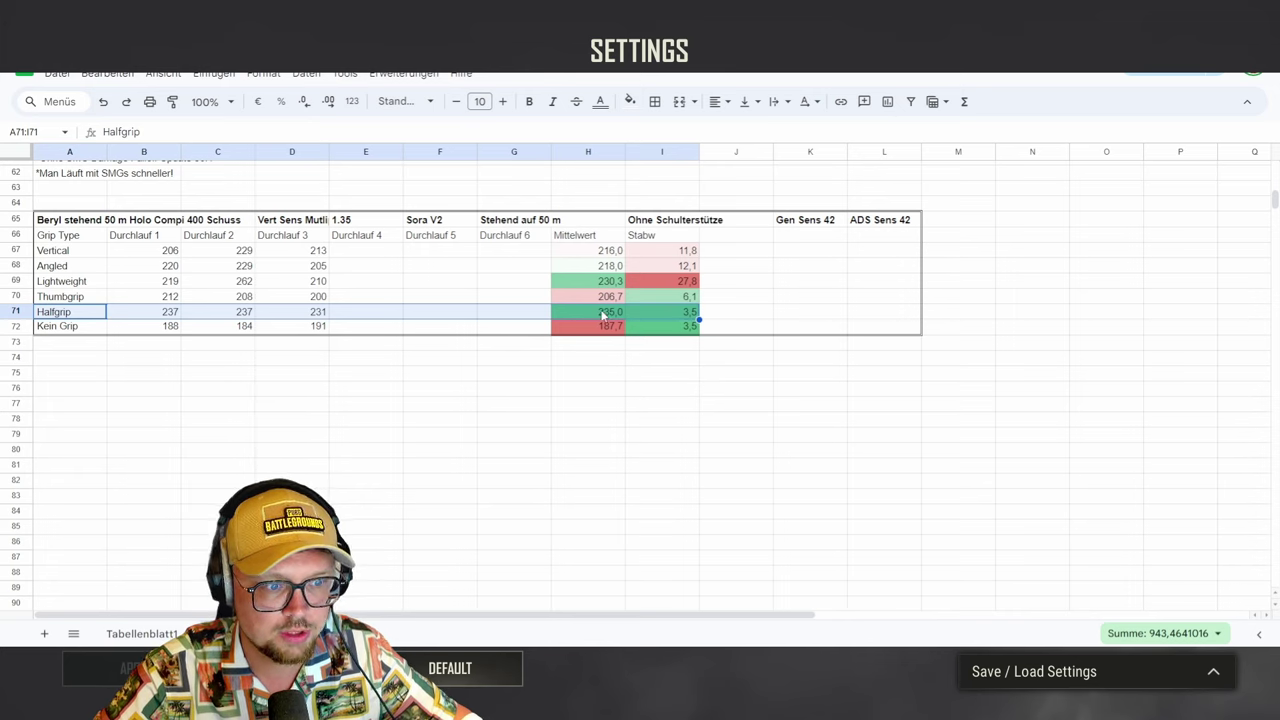
# - Compare the Mittelwert values of the Lightweight, Angled, Vertical and Halfgrip rows in the Beryl grip table
pyautogui.click(603, 283)
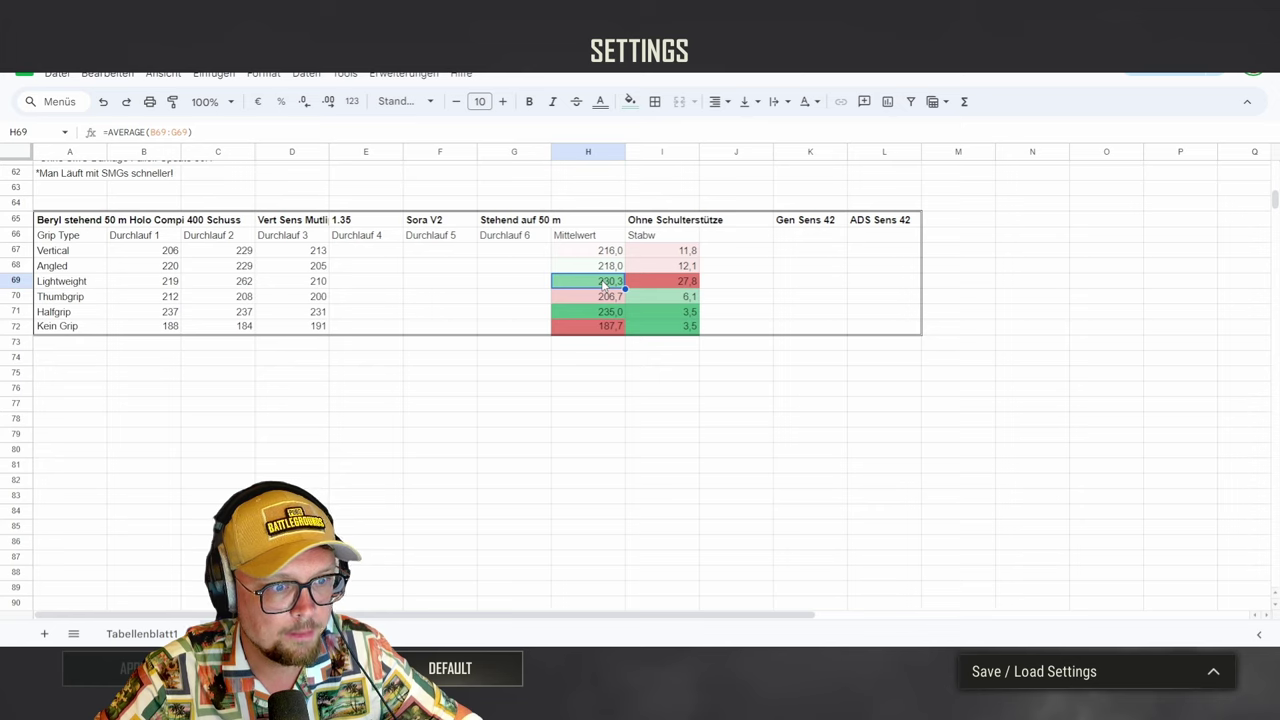
pyautogui.click(607, 268)
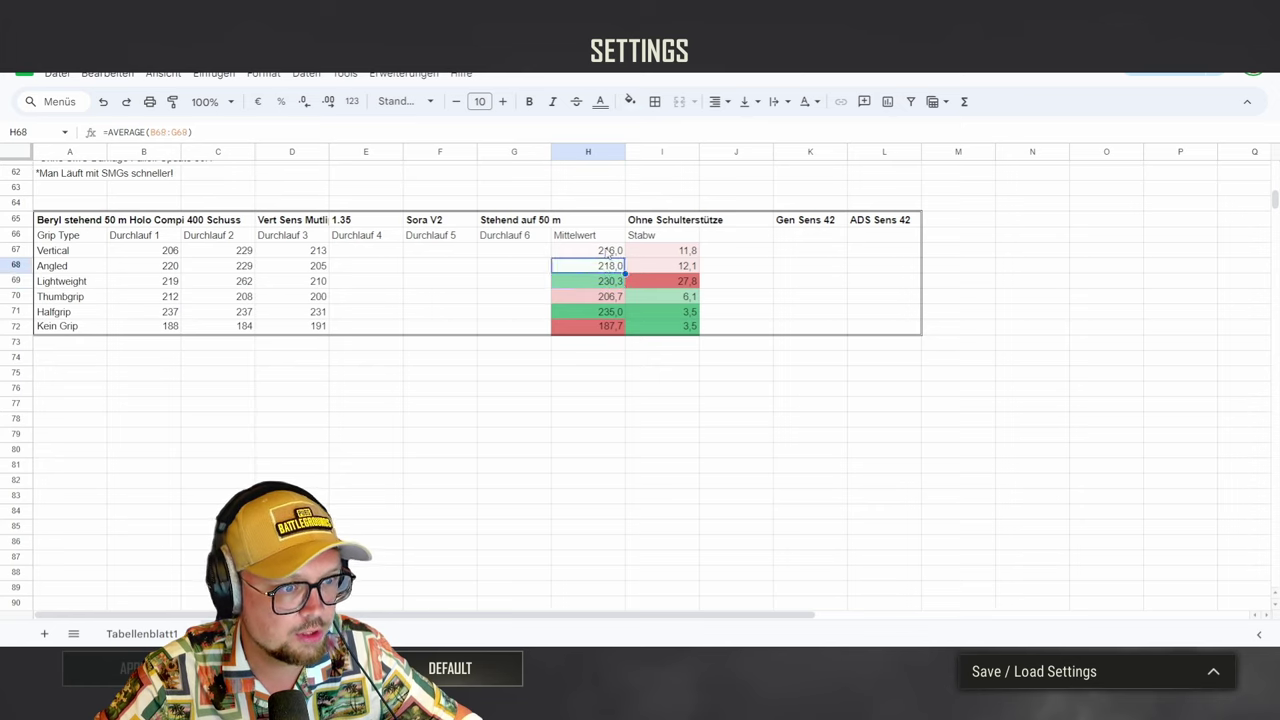
pyautogui.click(608, 254)
pyautogui.click(606, 270)
pyautogui.click(591, 286)
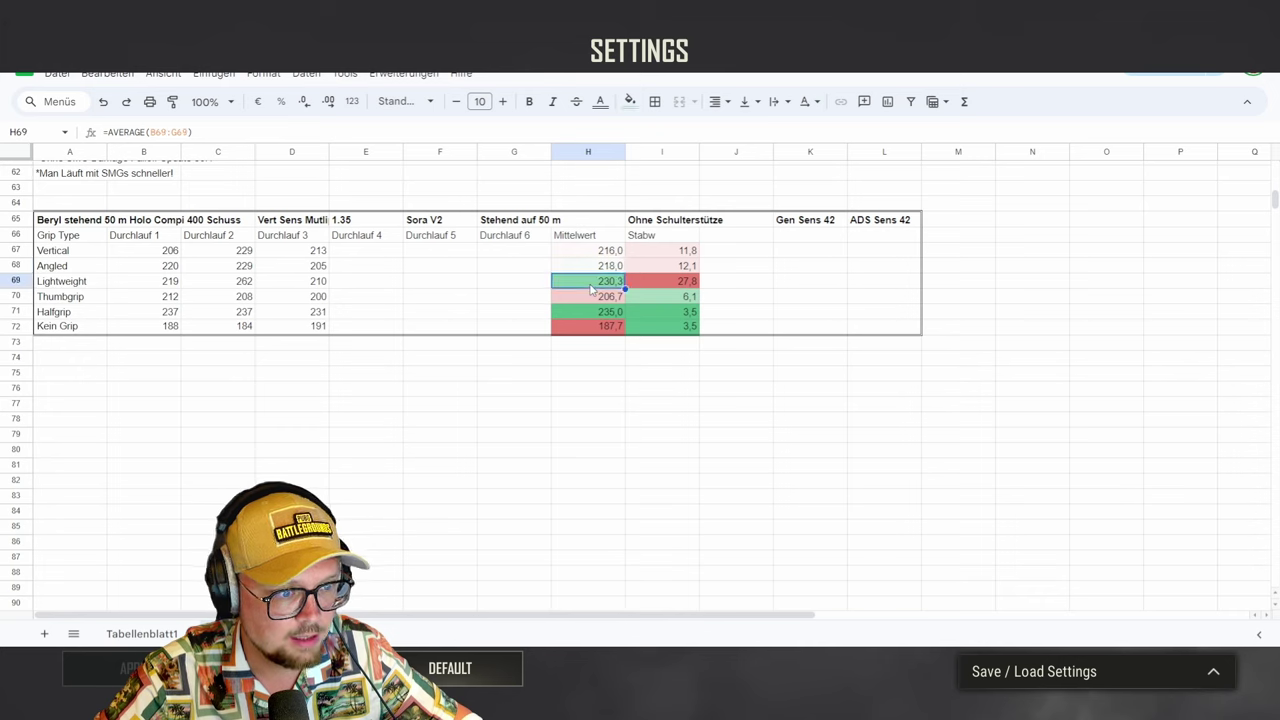
pyautogui.click(589, 314)
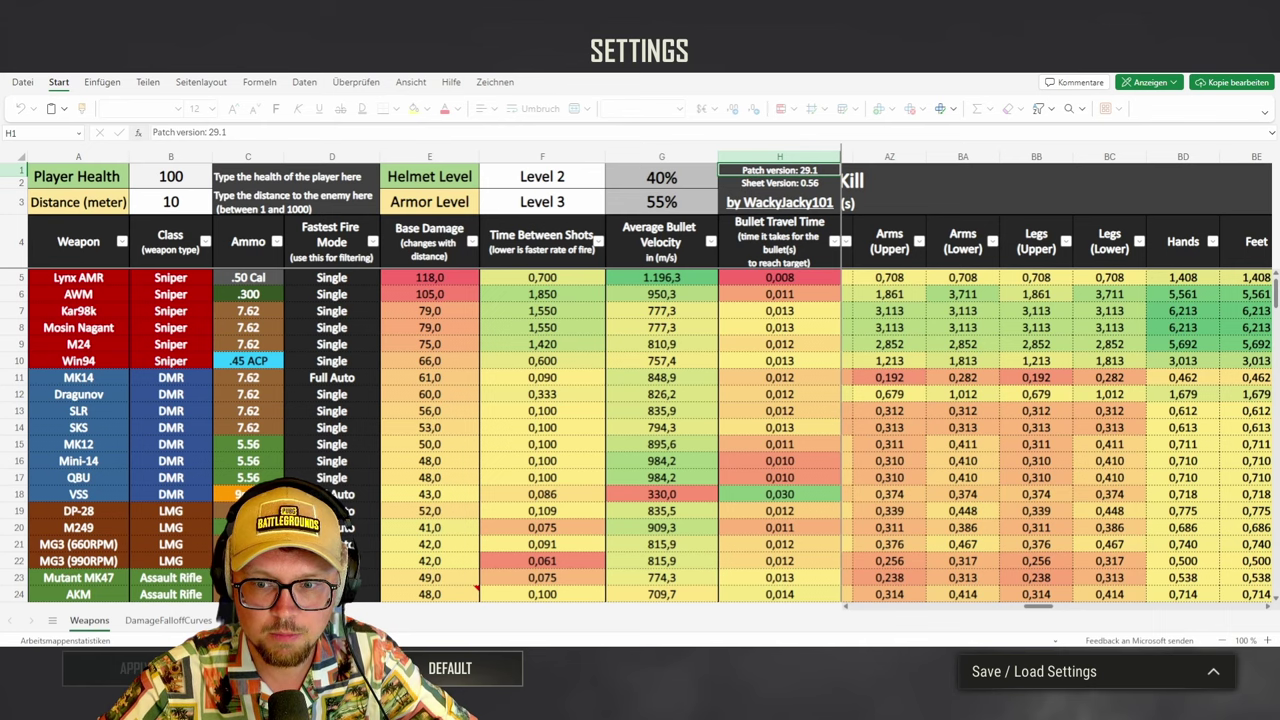
# - Switch to WackyJacky101's post on X, highlight its text while reading, and check the engagement figures below it
pyautogui.hotkey('alt', 'Tab')
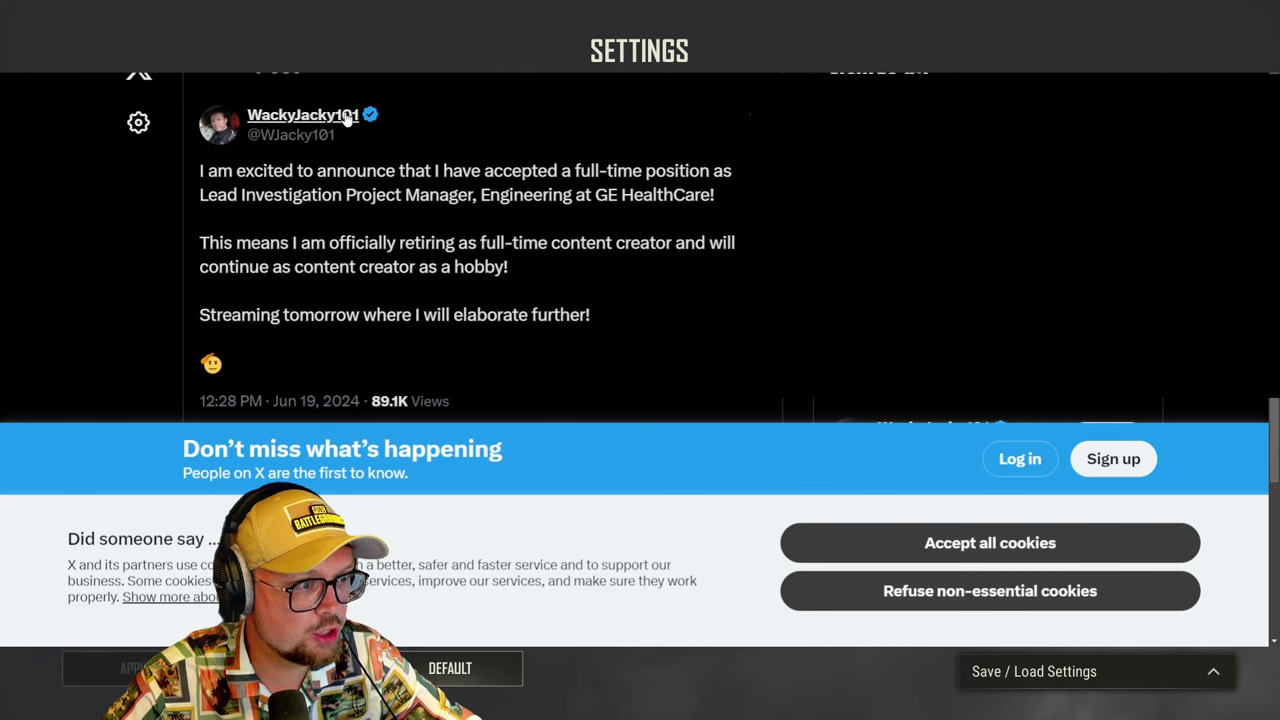
pyautogui.moveTo(377, 119)
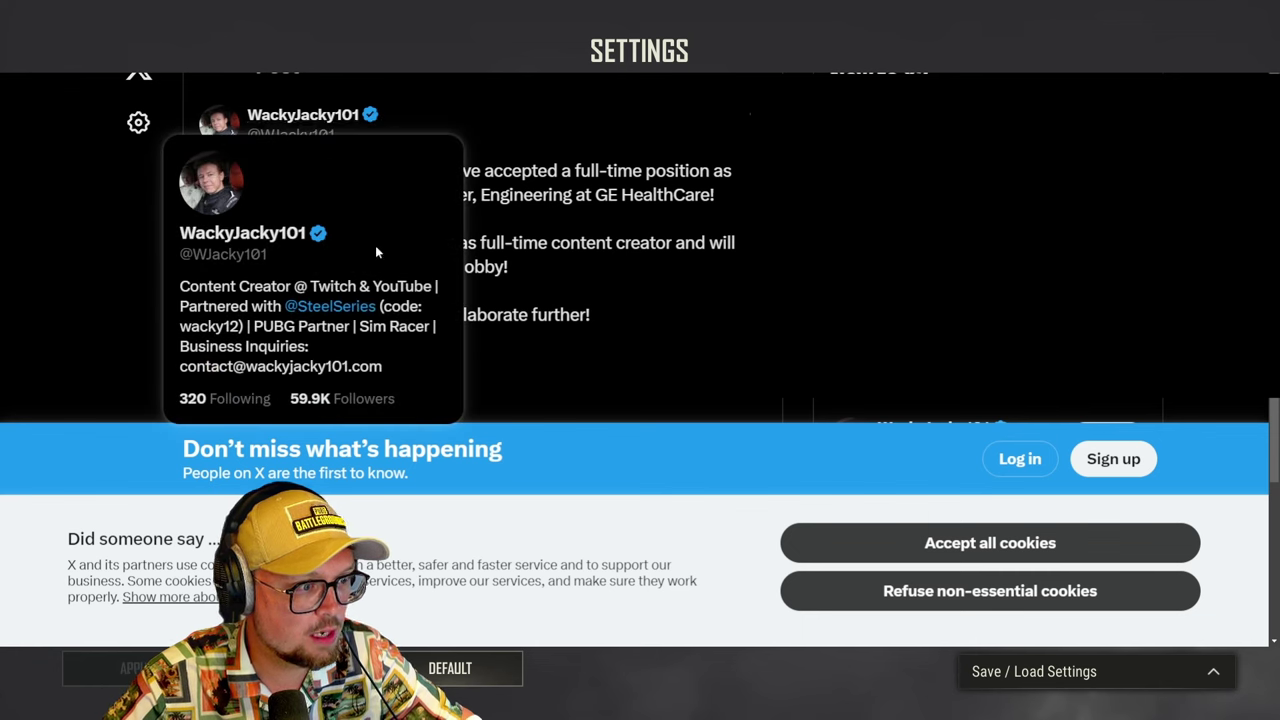
pyautogui.moveTo(199, 172)
pyautogui.mouseDown()
pyautogui.moveTo(423, 209)
pyautogui.moveTo(537, 209)
pyautogui.mouseUp()
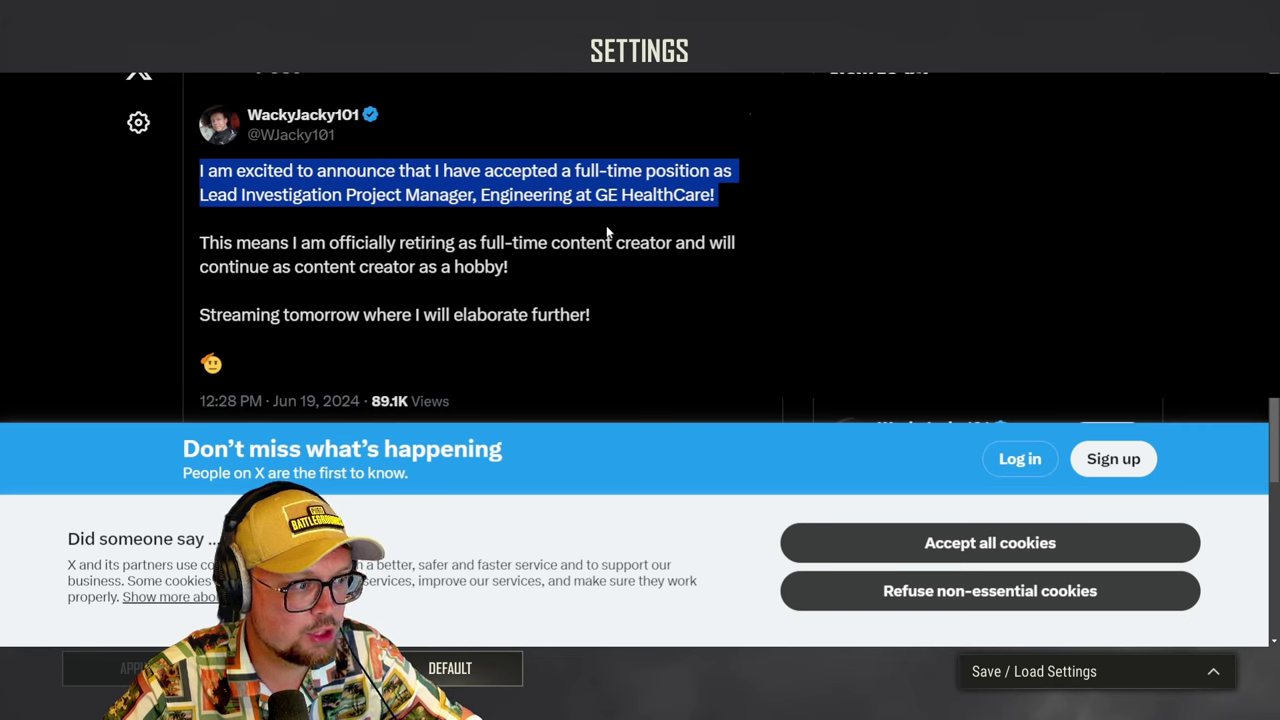
pyautogui.moveTo(605, 233); pyautogui.dragTo(647, 318)
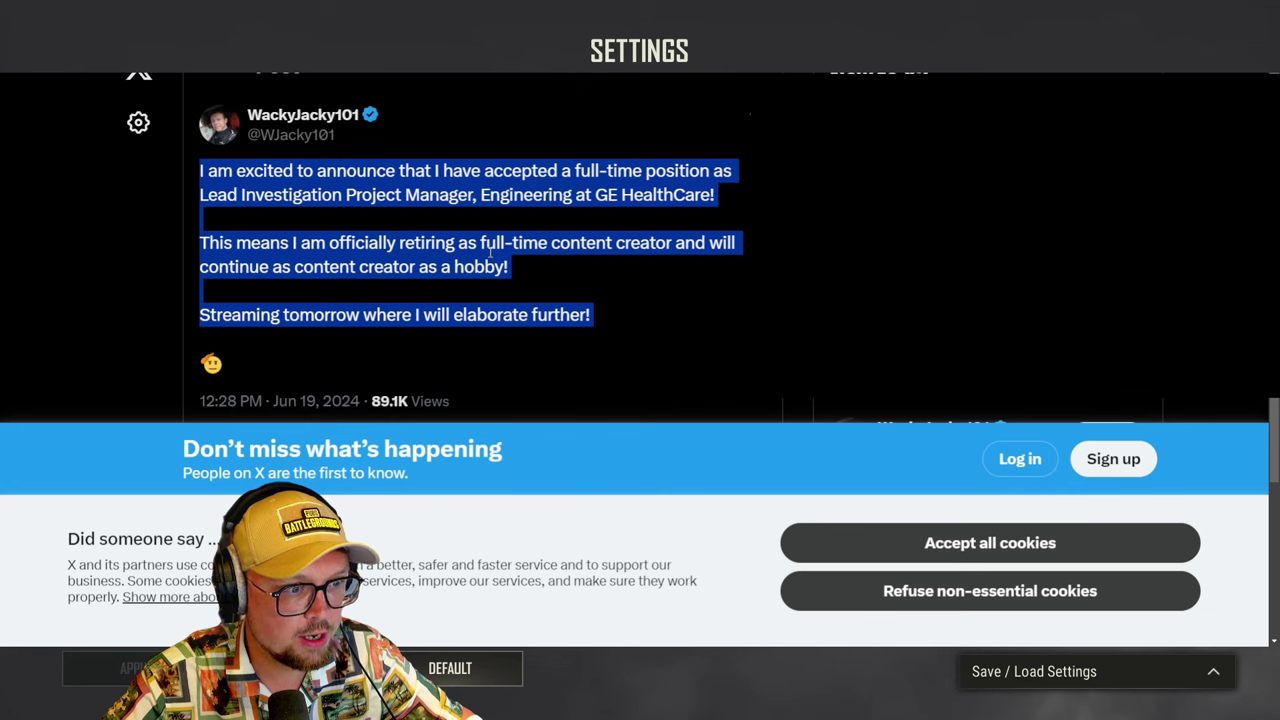
pyautogui.scroll(-1, 640, 240)
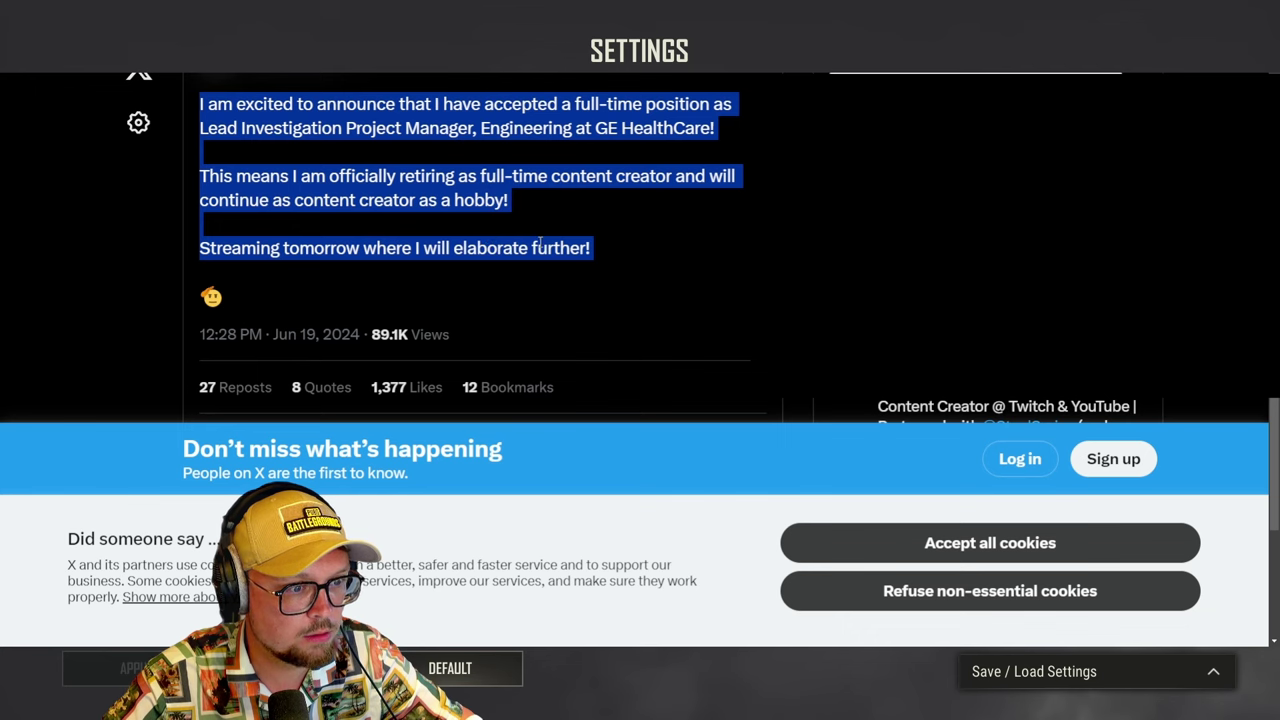
pyautogui.scroll(-1, 518, 224)
pyautogui.scroll(-1, 518, 222)
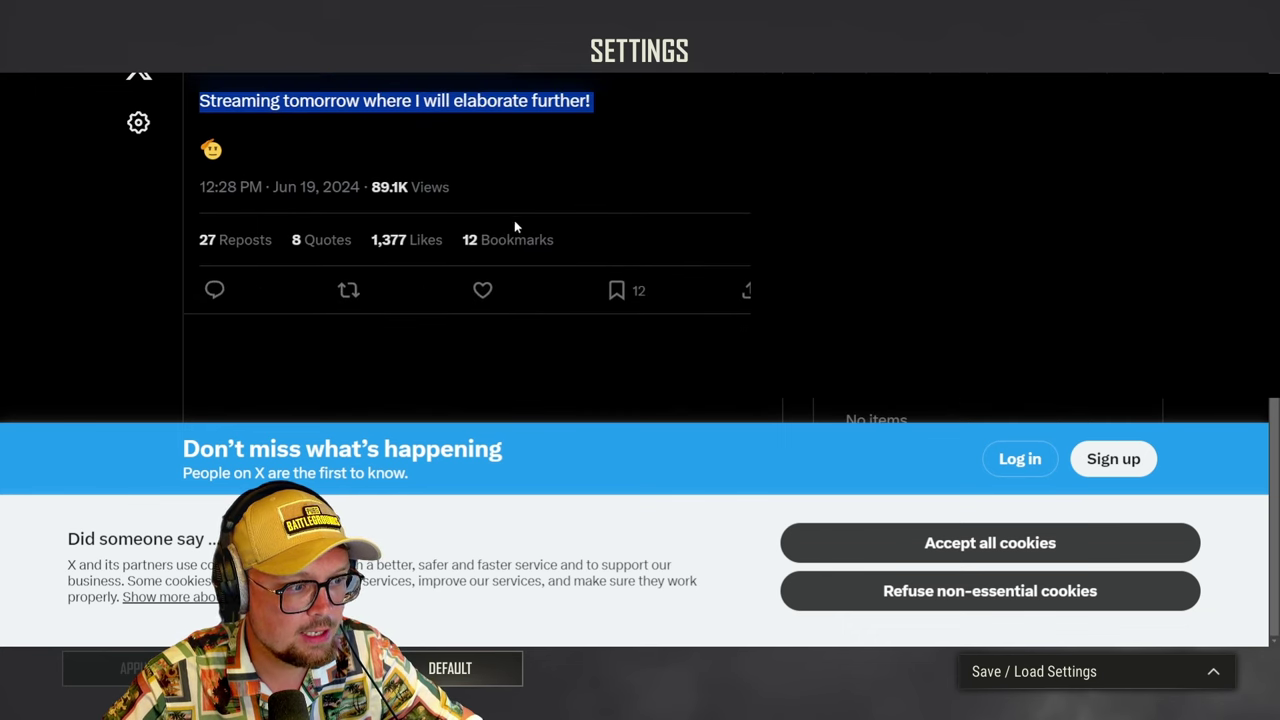
pyautogui.scroll(3, 530, 210)
pyautogui.click(670, 310)
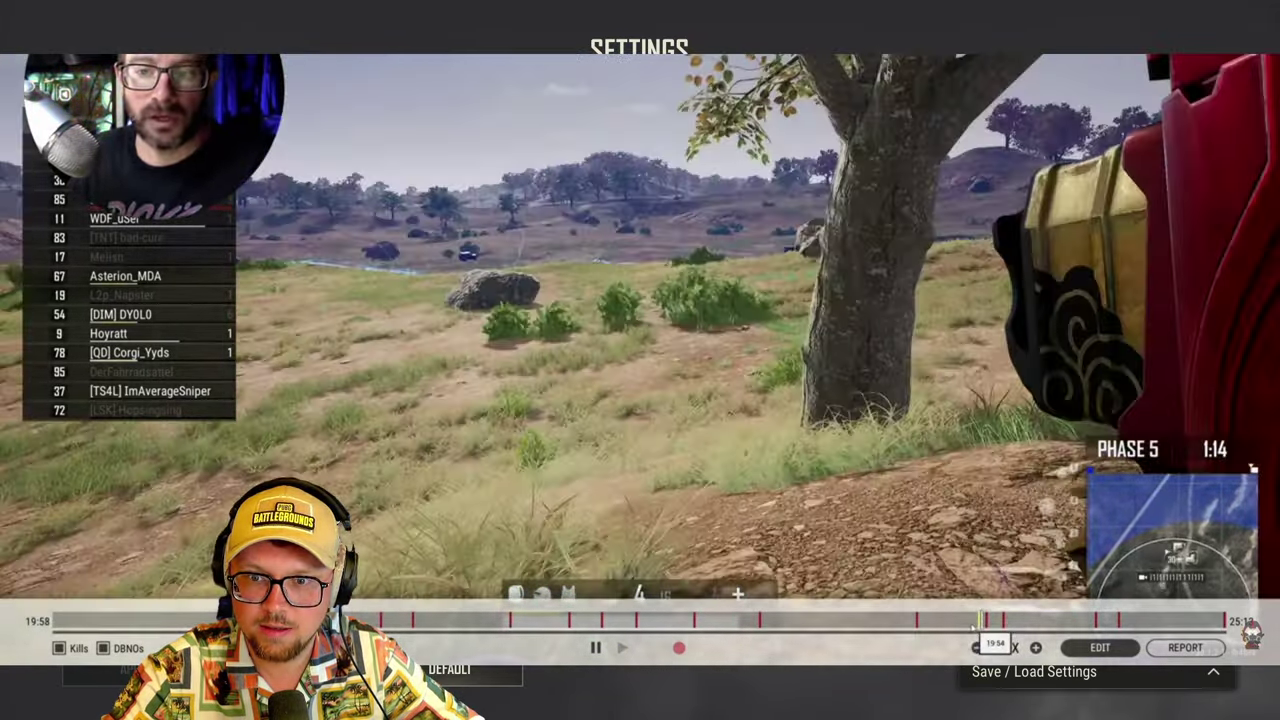
# - Skip back twice in the full-screen YouTube video of the PUBG replay, and pause it
pyautogui.press('Left')
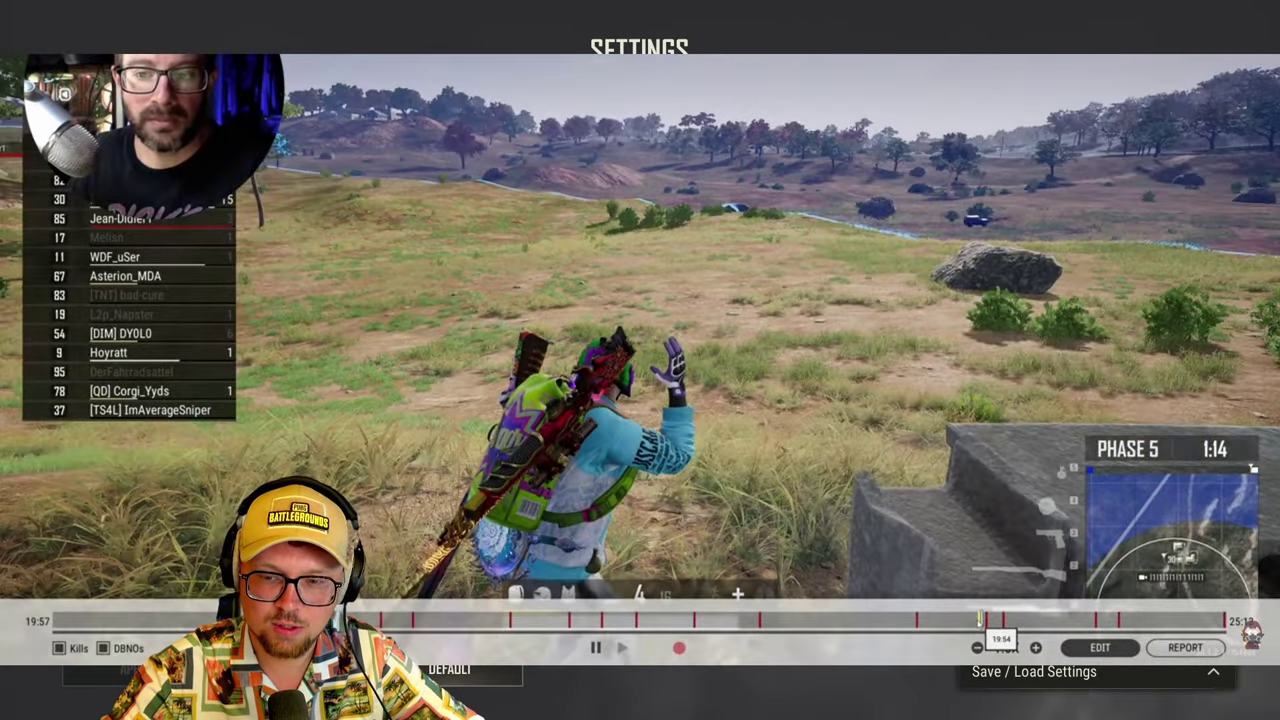
pyautogui.press('Left')
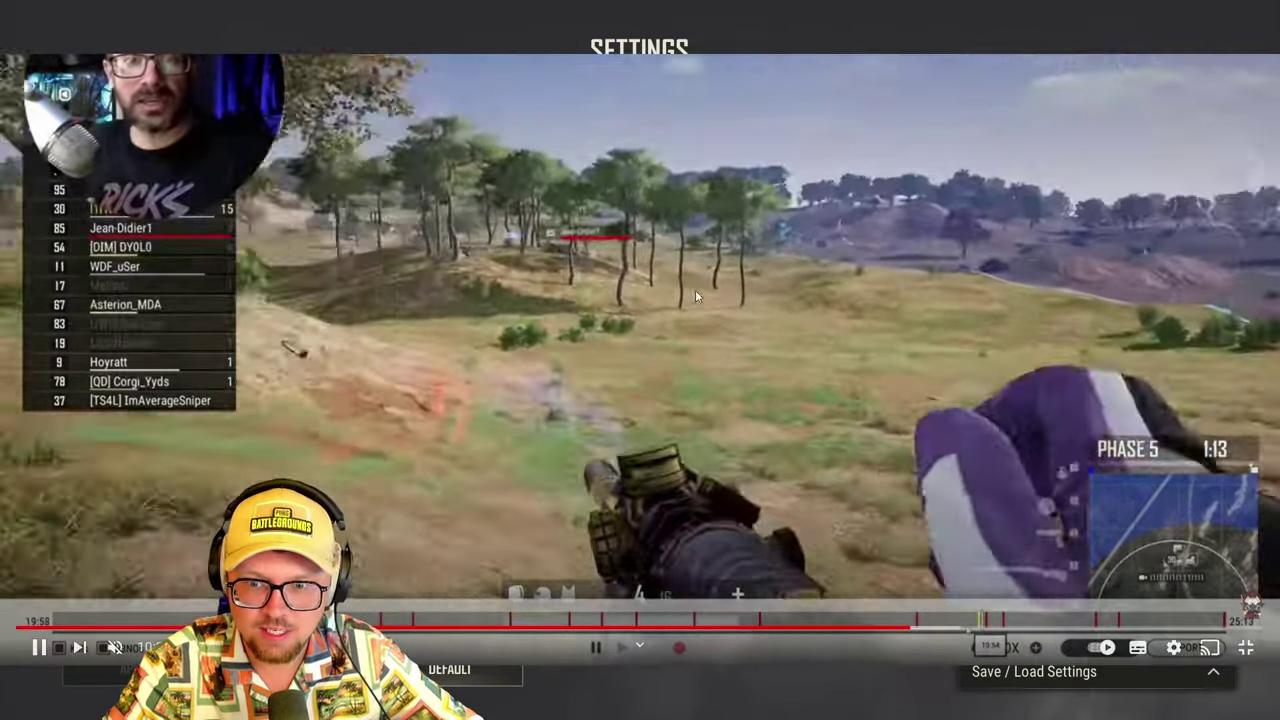
pyautogui.click(692, 285)
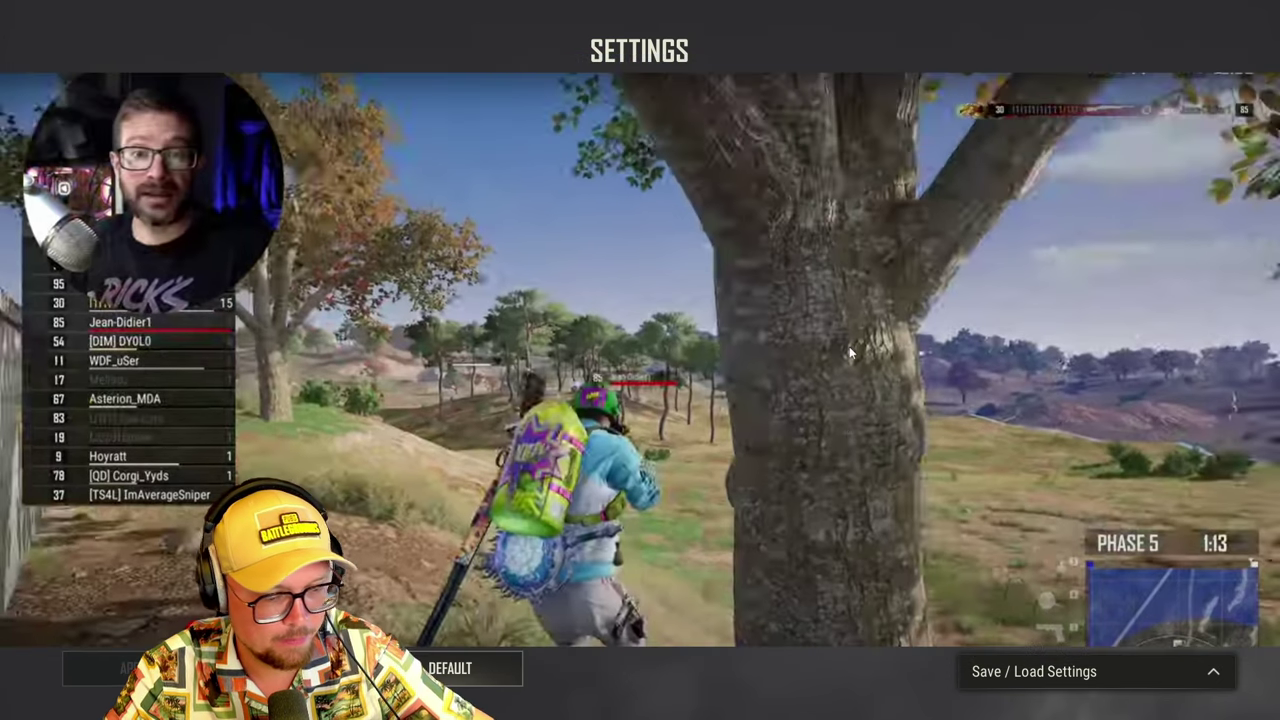
# - Leave the video's full-screen view, close the PUBG settings and switch to the game's system menu
pyautogui.press('Escape')
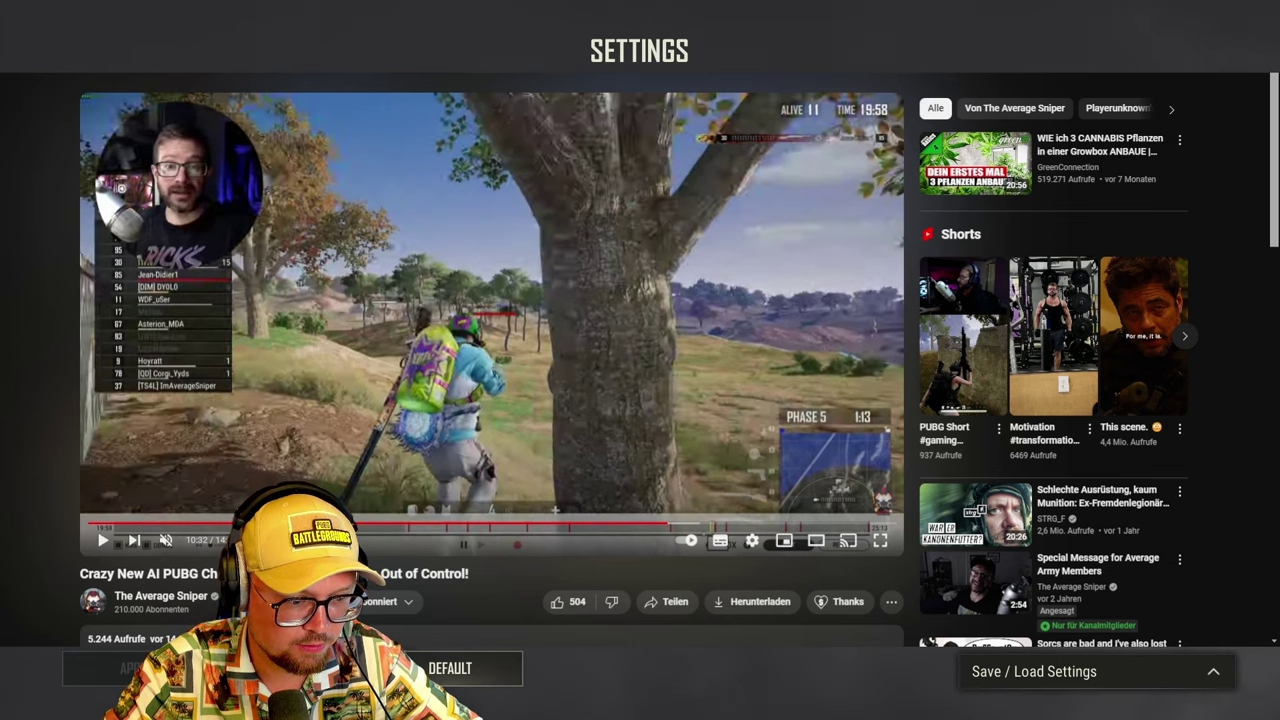
pyautogui.press('Escape')
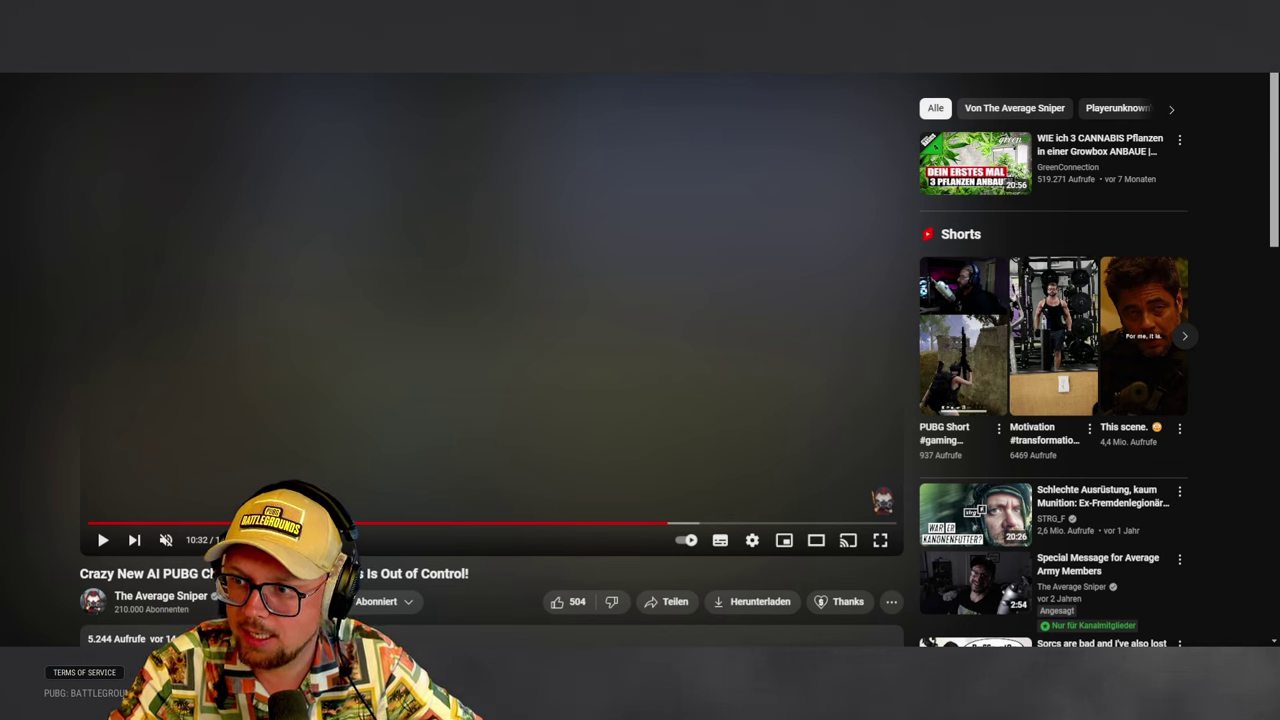
pyautogui.hotkey('alt', 'Tab')
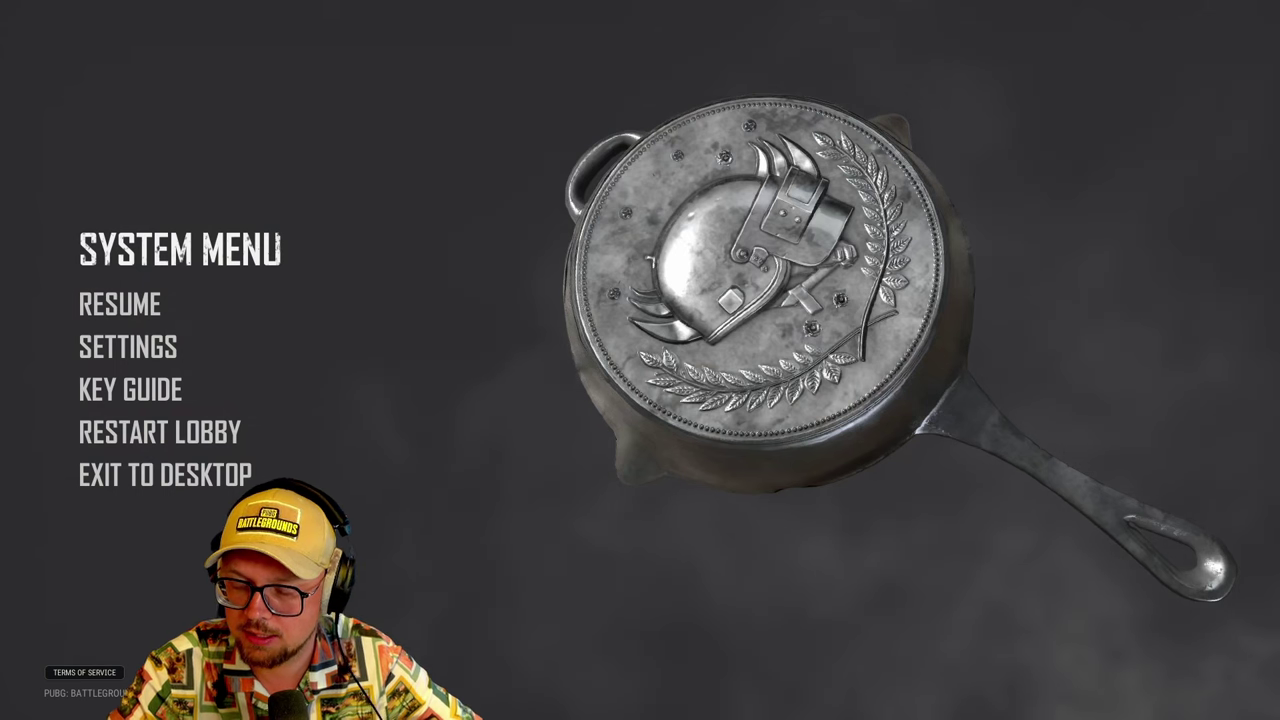